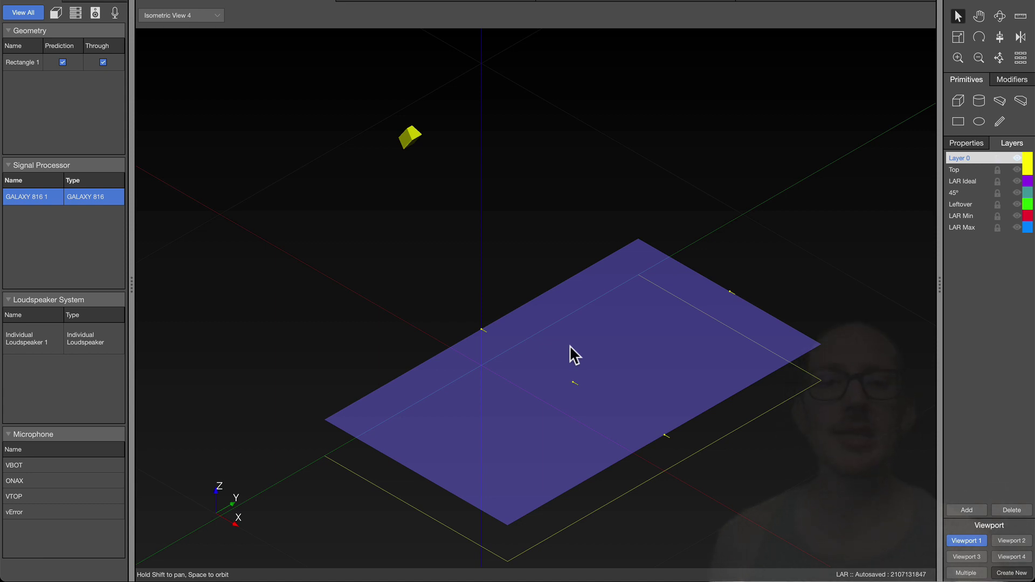
Review the Excel coverage sheet: width 12, depth 7, horizontal 100, vertical 40, height 6.09
key(super+Tab)
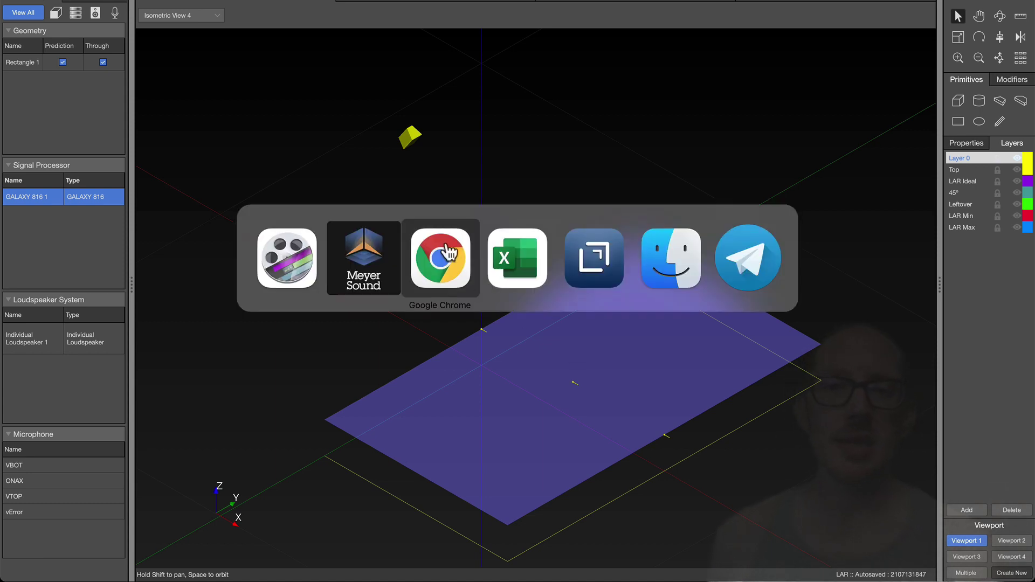
click(501, 258)
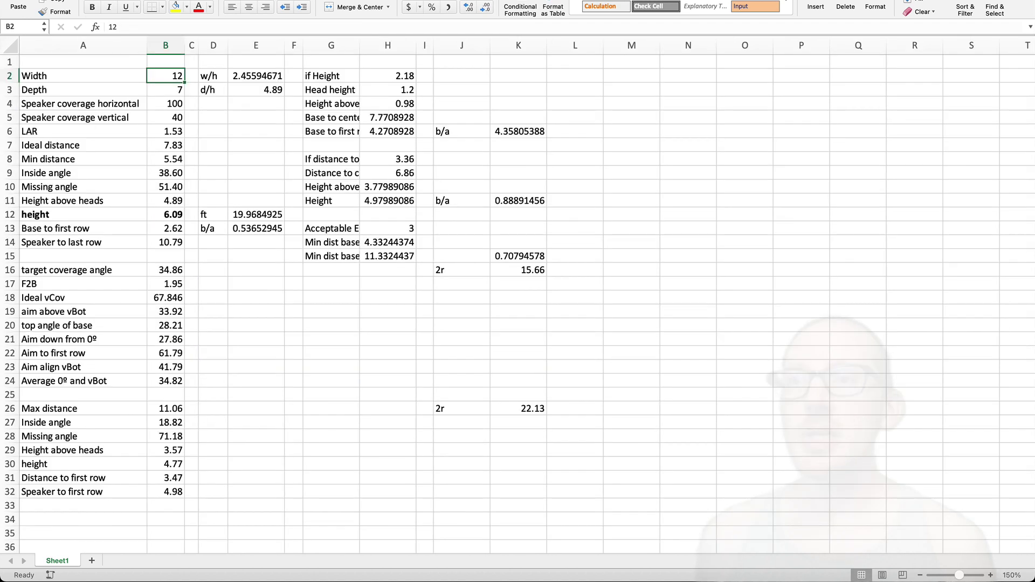
key(super+Tab)
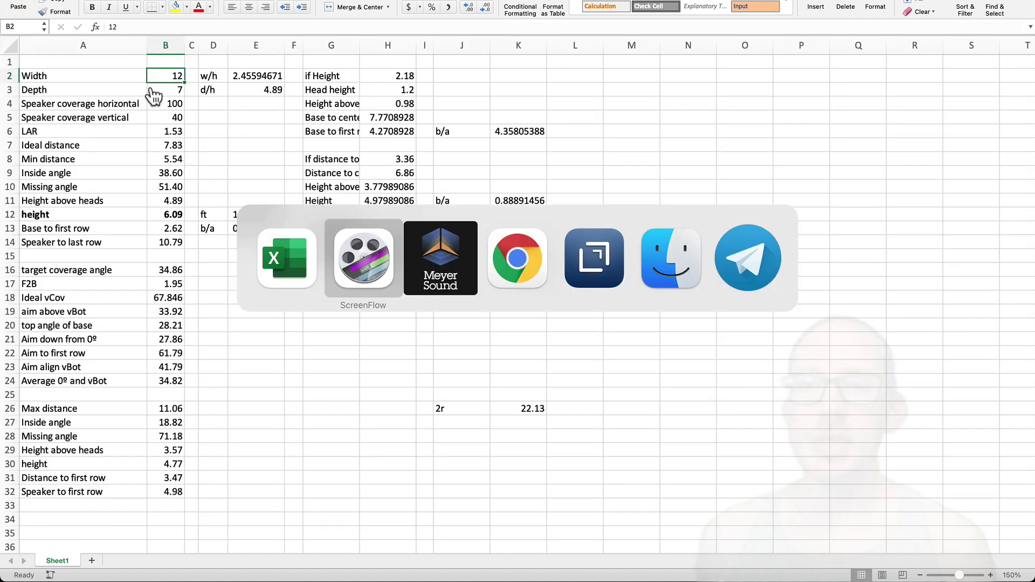
Back in MAPP 3D, box-select the yellow loudspeaker cube above the audience plane
click(459, 281)
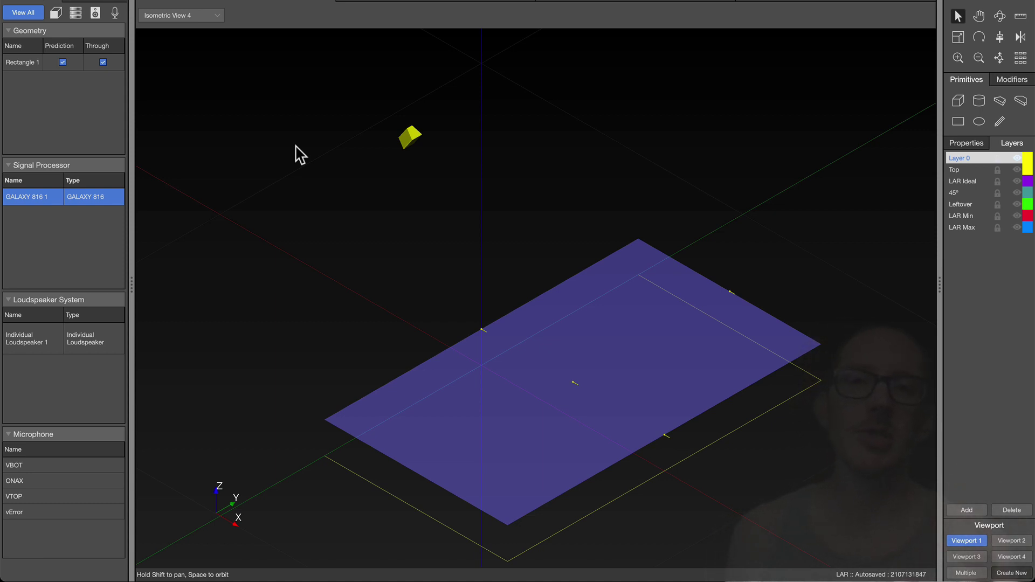
drag(367, 105, 439, 173)
In Math Notepad, define HOR = 100 on the first line
key(super+Tab)
click(512, 276)
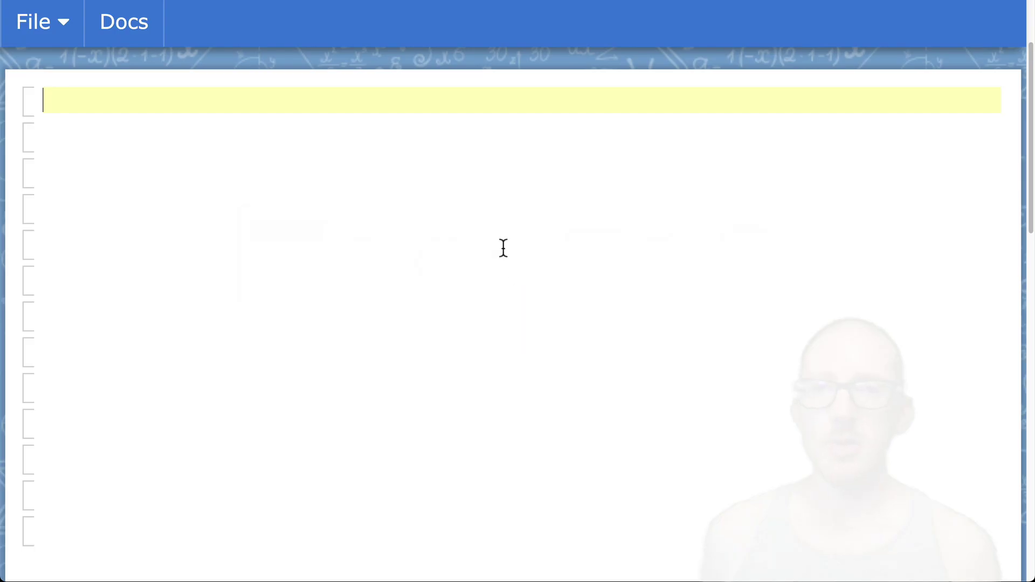
click(351, 100)
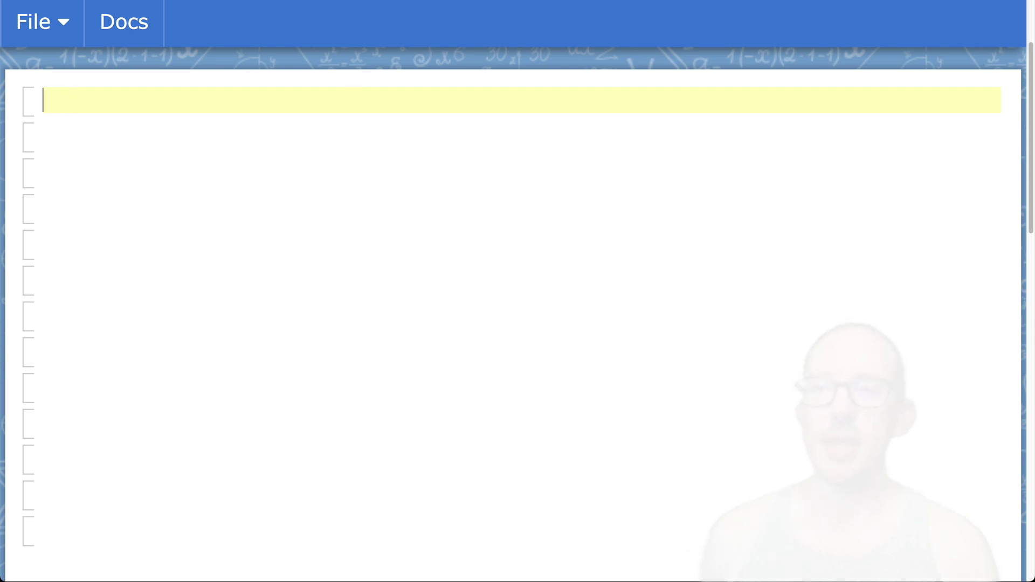
text(HOR = 100)
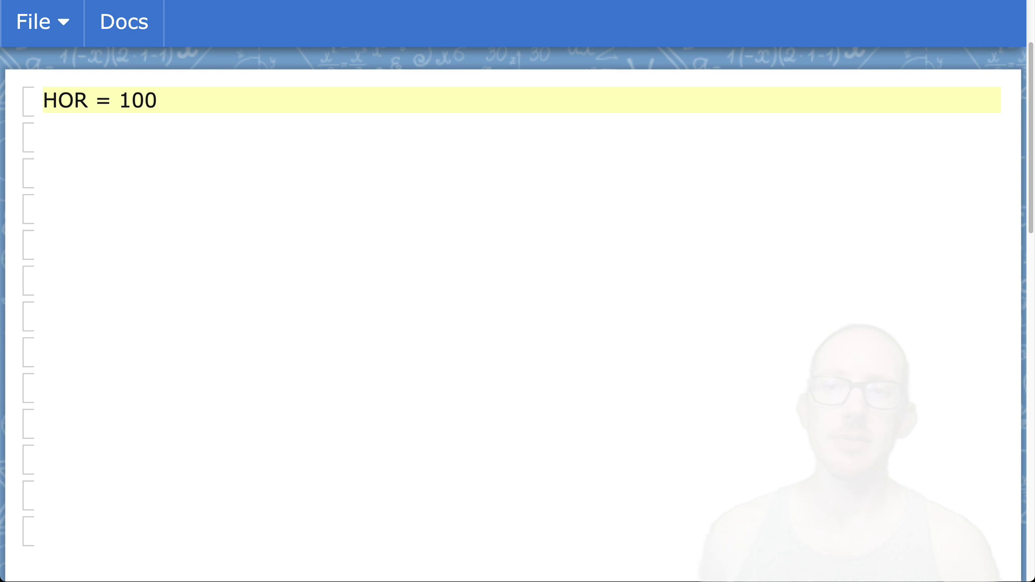
key(shift+Return)
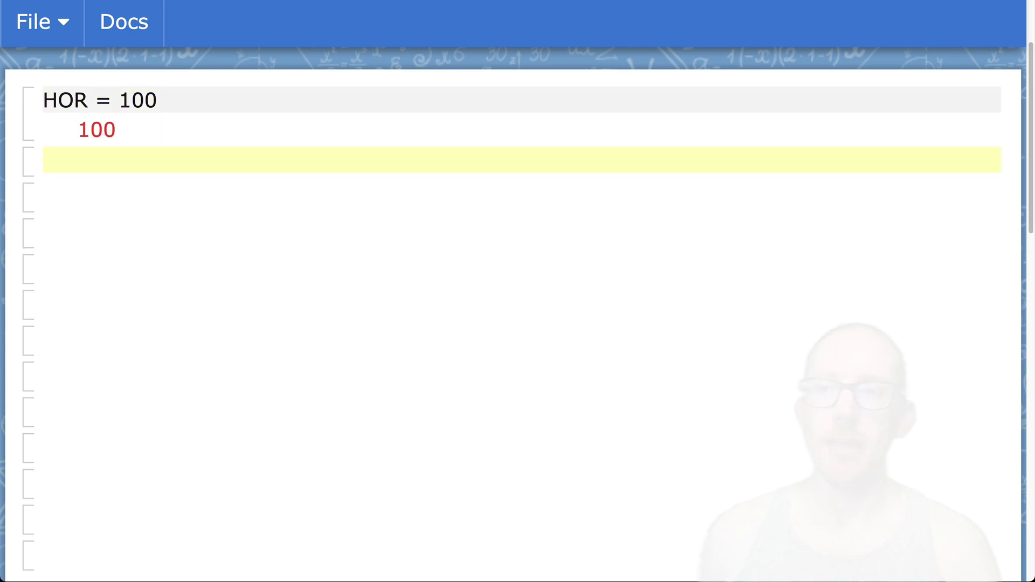
Enter LAR = 2/(1/sin((HOR/2)pi/180)), which evaluates to 1.532088886238
text(L)
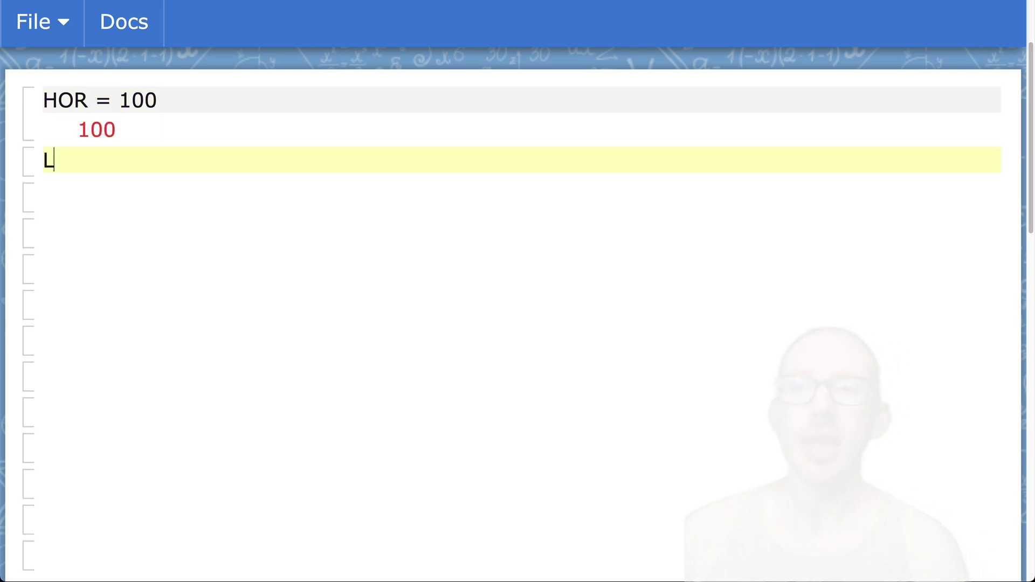
text(AR =)
key(super+Tab)
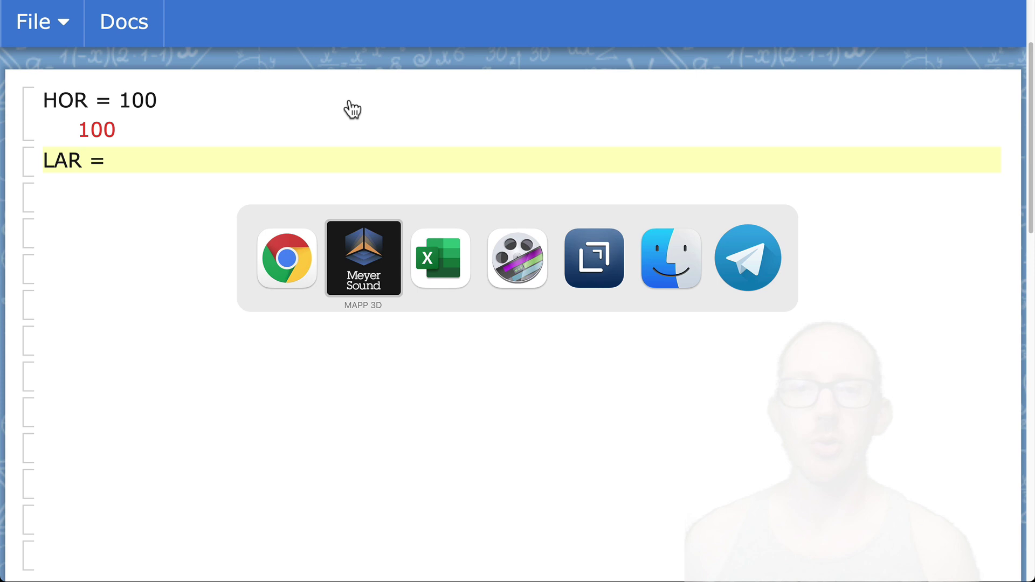
key(Escape)
text(2/(1/sin((HOR/2)pi/180)))
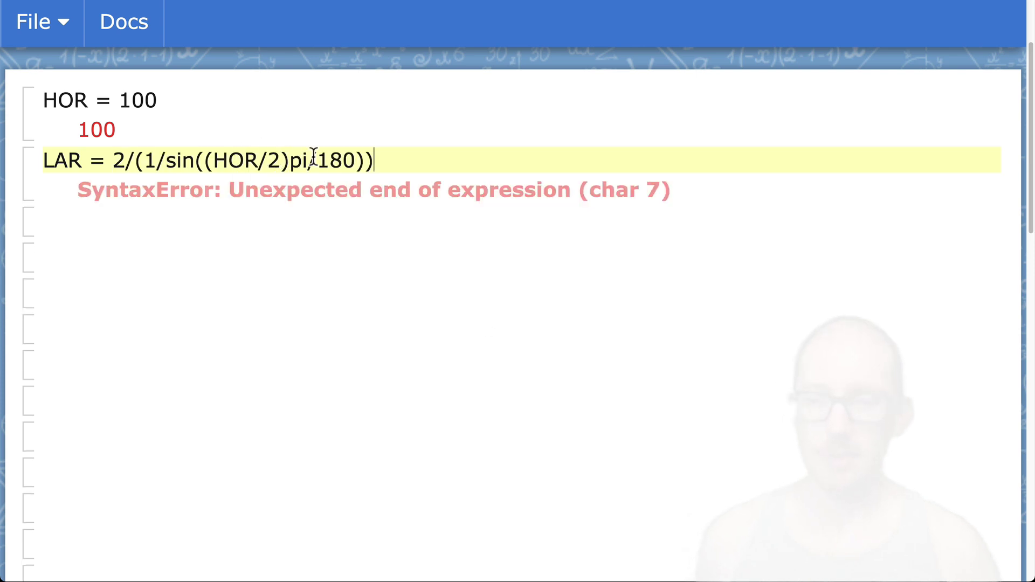
click(111, 224)
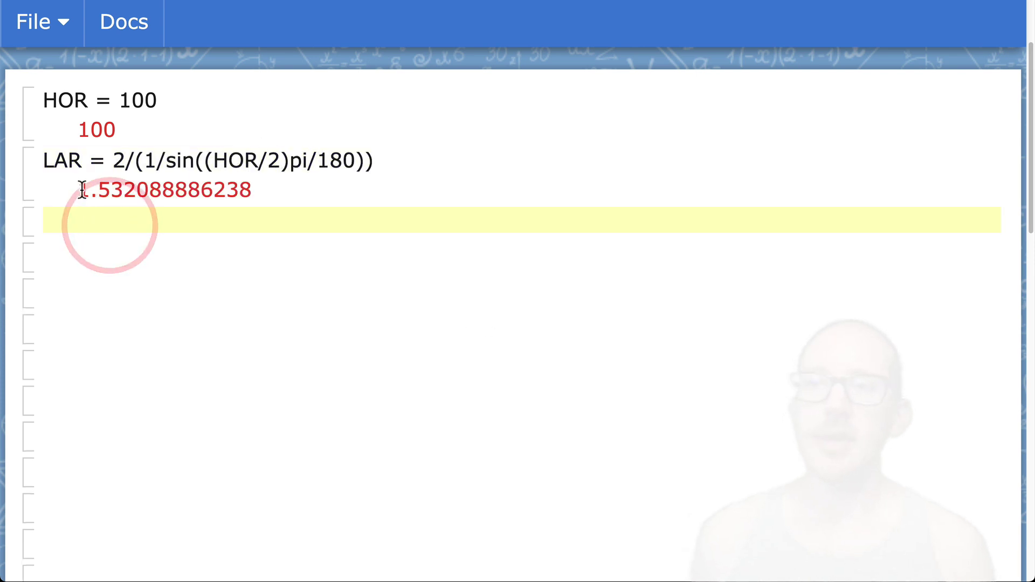
drag(79, 189, 122, 189)
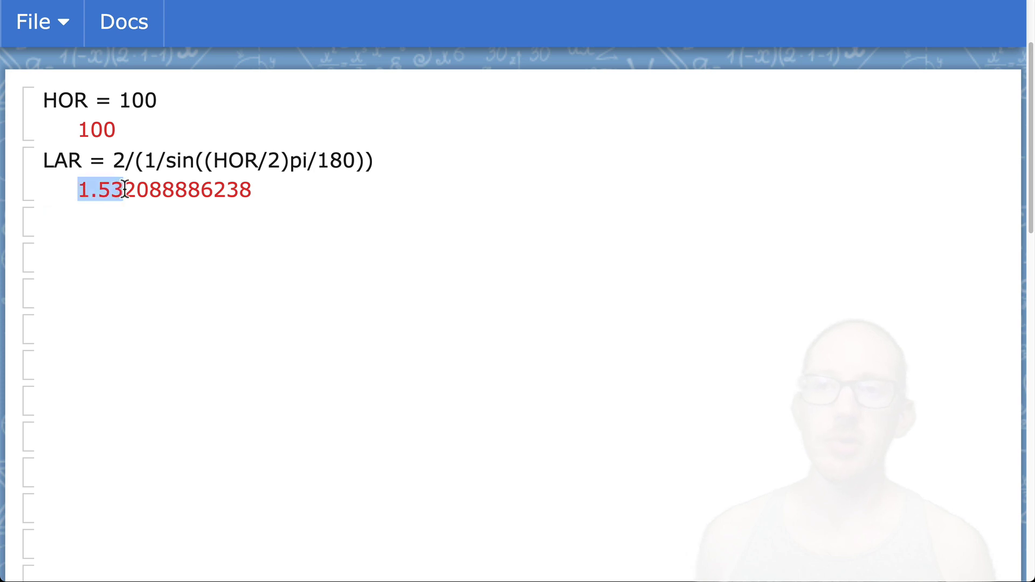
click(330, 161)
drag(335, 162, 204, 163)
click(206, 165)
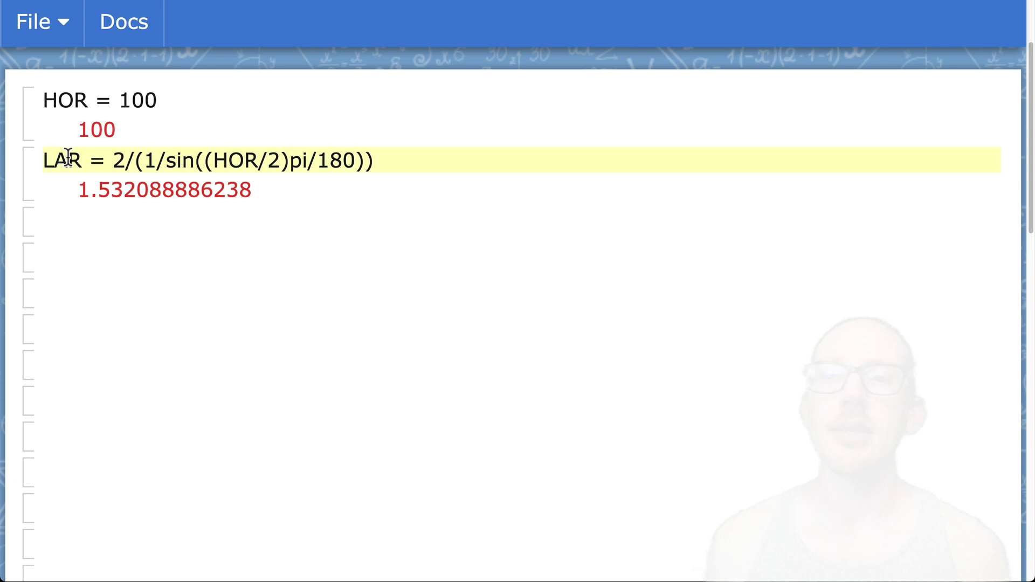
key(super+Tab)
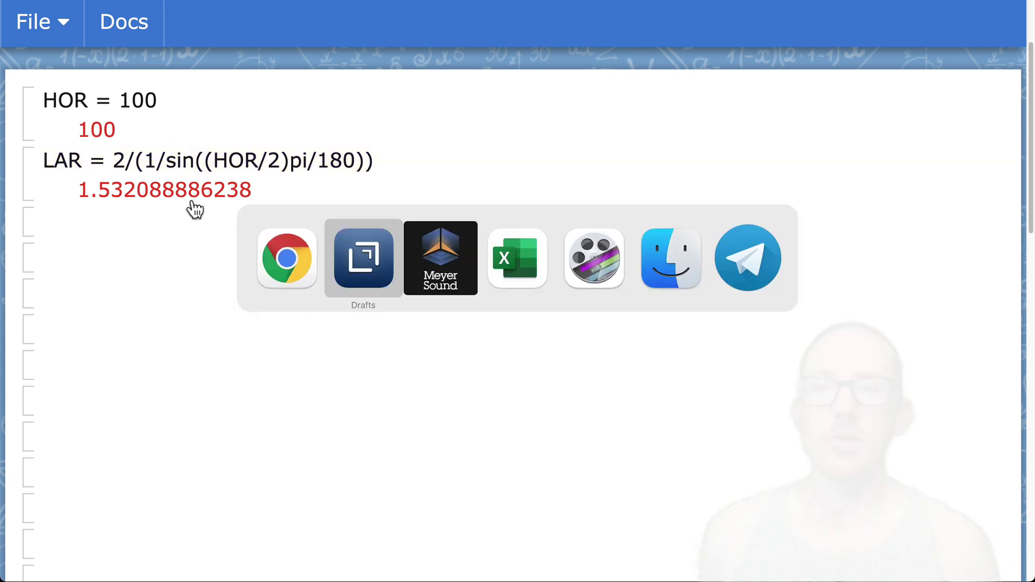
click(446, 263)
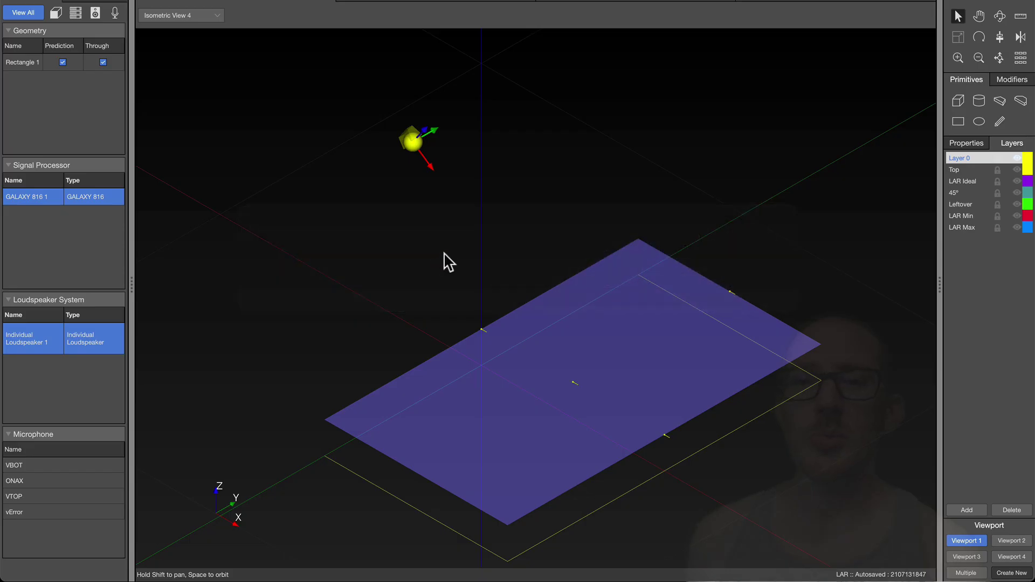
key(ctrl+shift+a)
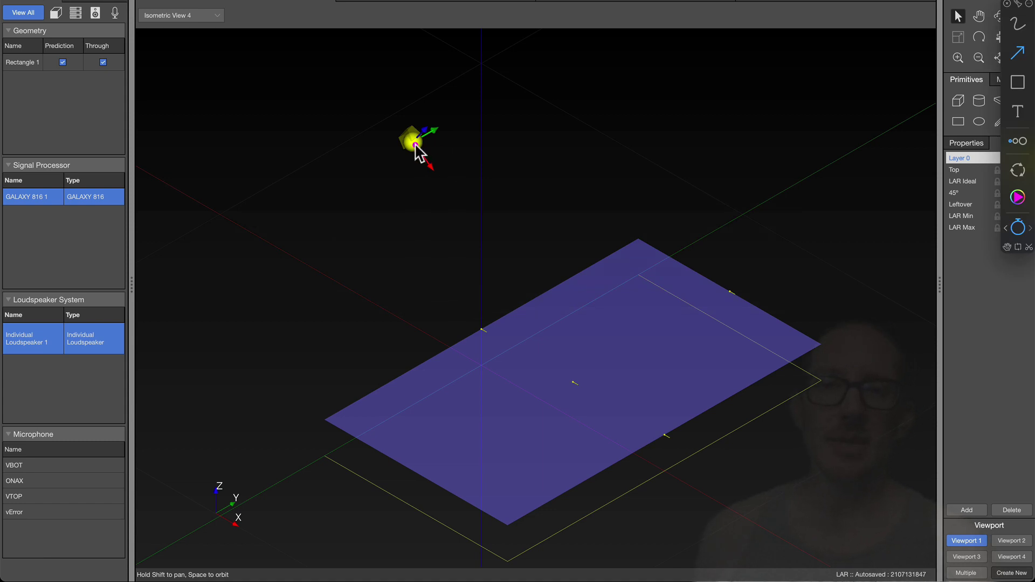
mouse_move(416, 144)
mouse_down()
mouse_move(580, 364)
mouse_move(576, 382)
mouse_up()
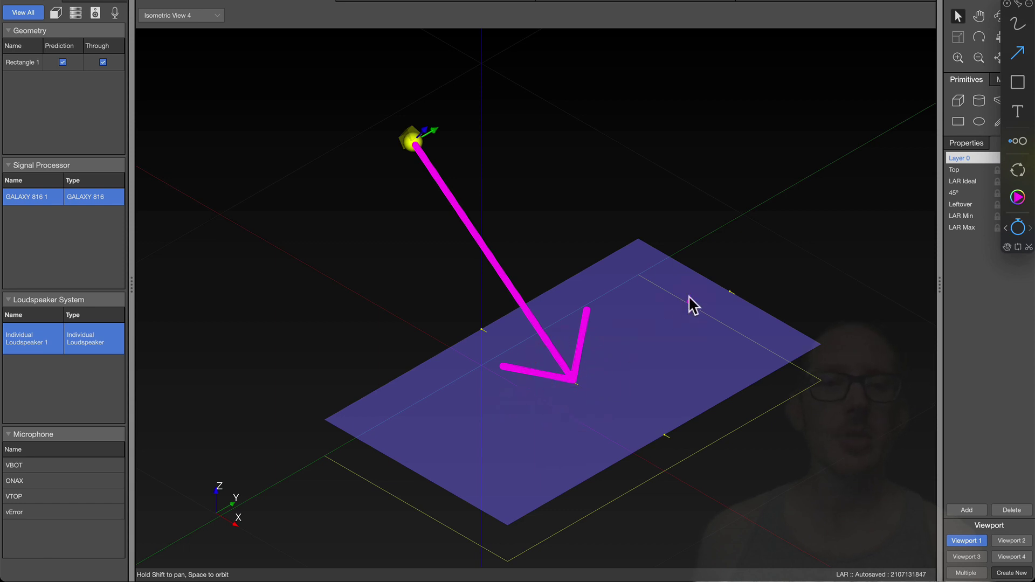
mouse_move(435, 480)
mouse_down()
mouse_move(615, 374)
mouse_move(670, 312)
mouse_move(728, 291)
mouse_up()
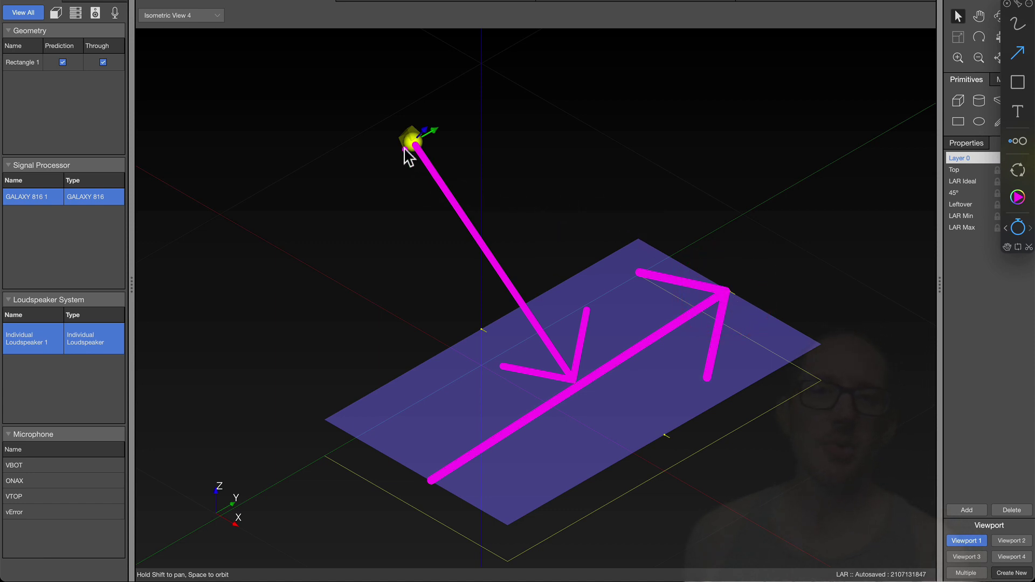
key(t)
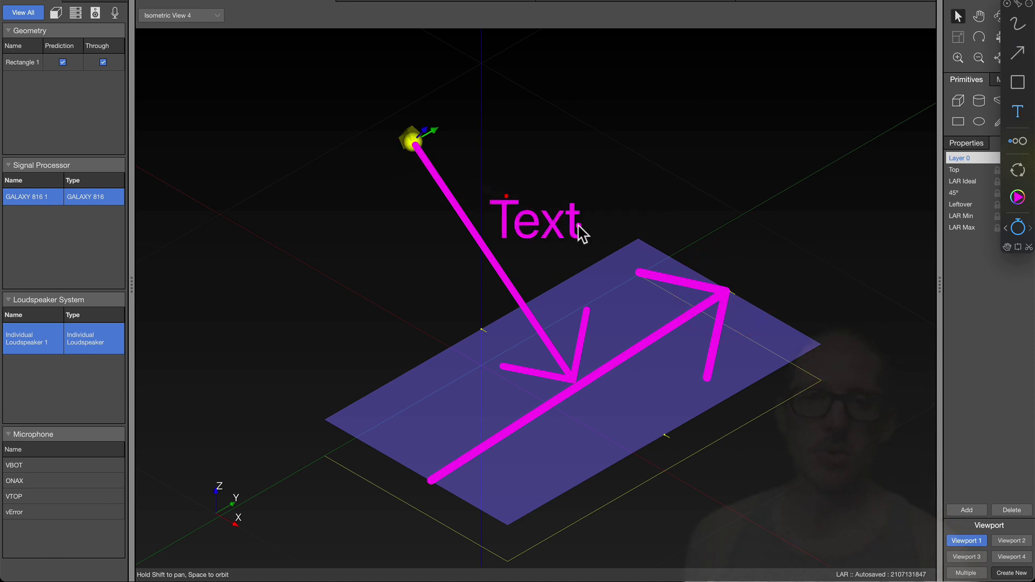
click(579, 225)
text(10m)
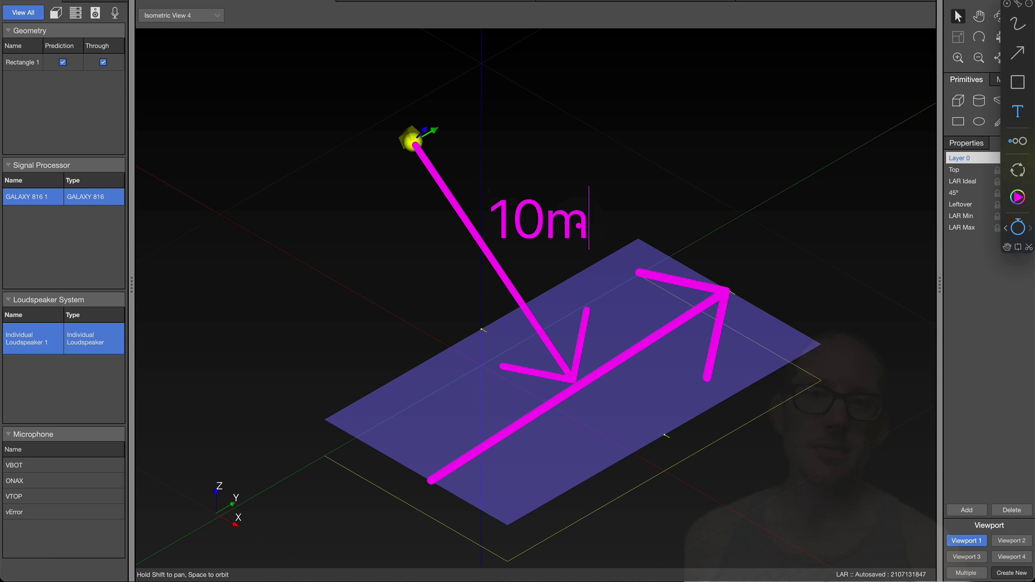
key(super+space)
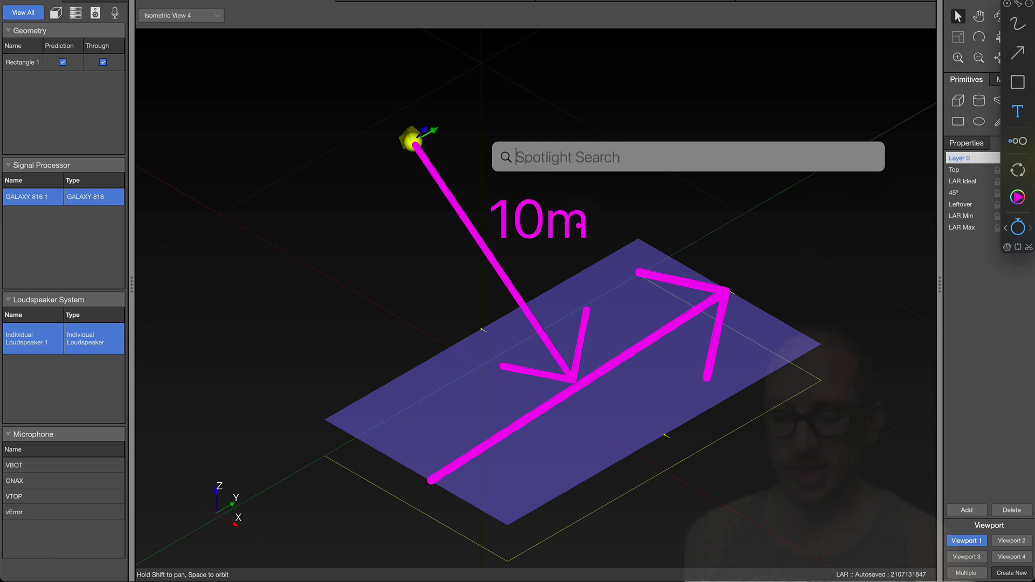
text(10*1.53)
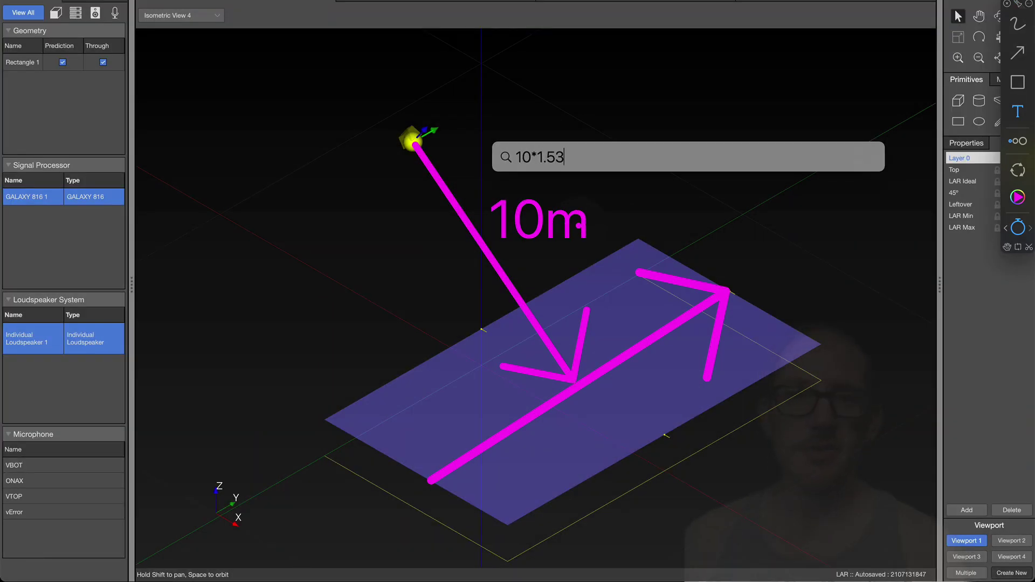
key(Escape)
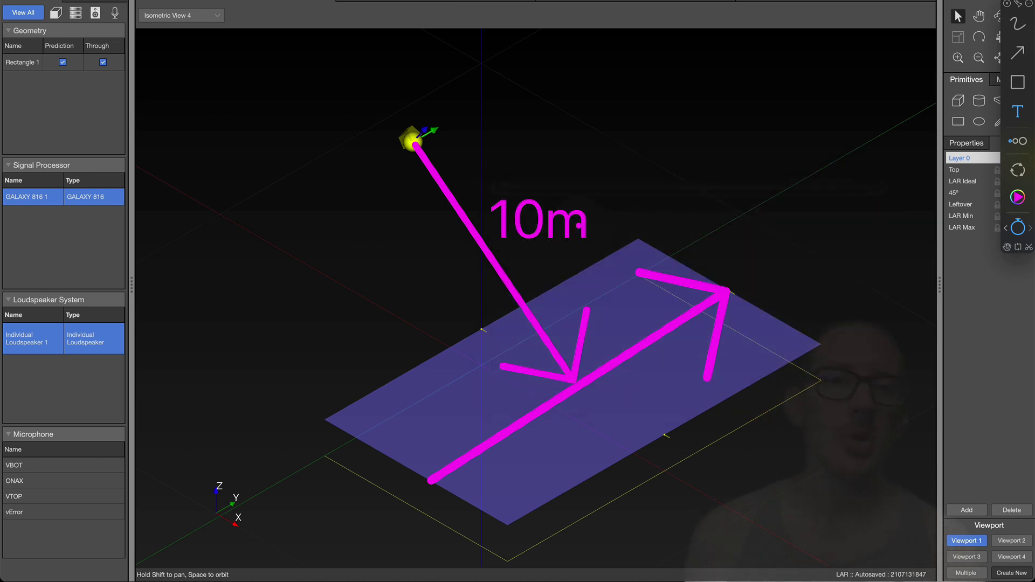
drag(411, 378, 564, 461)
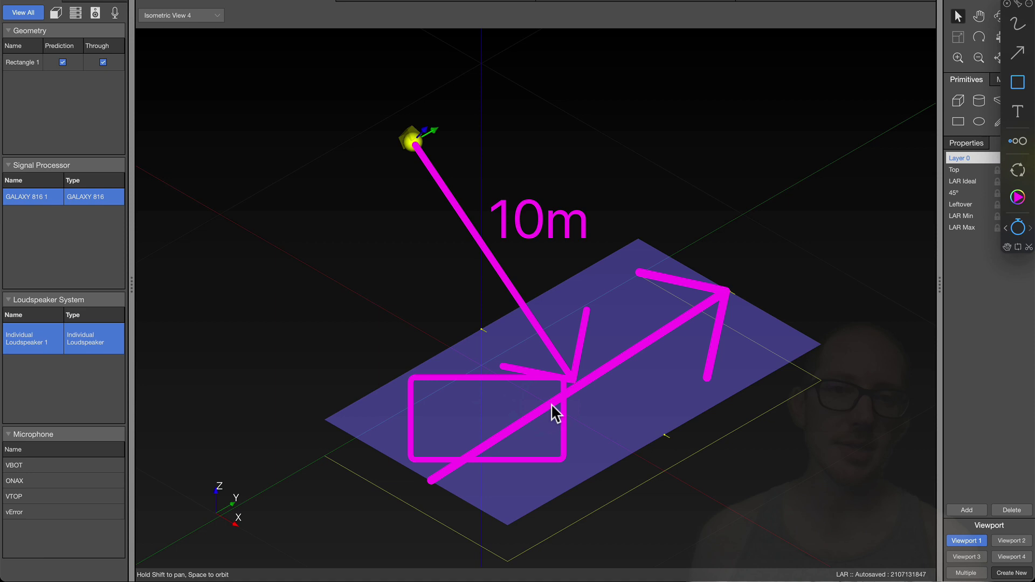
key(Escape)
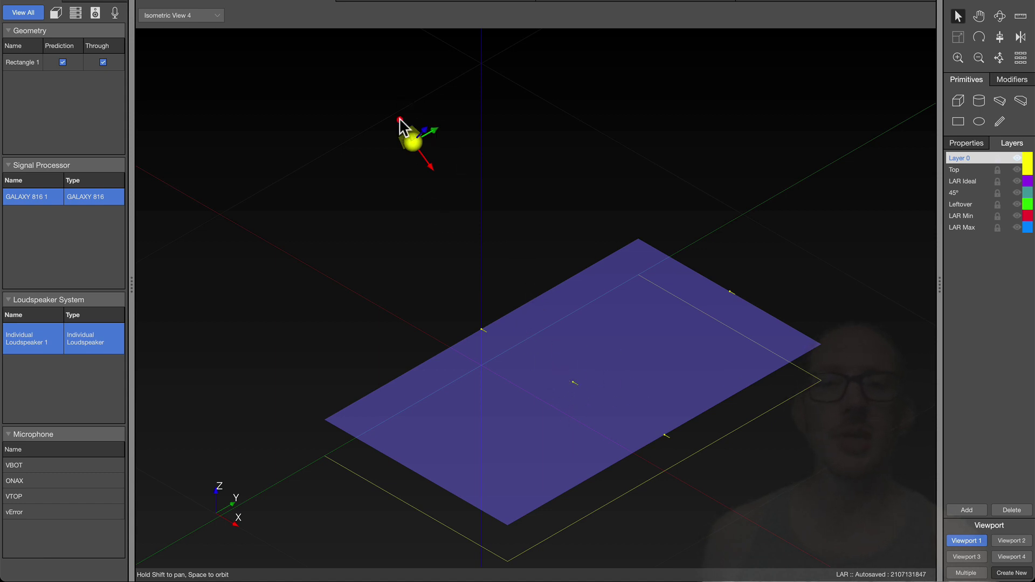
click(401, 118)
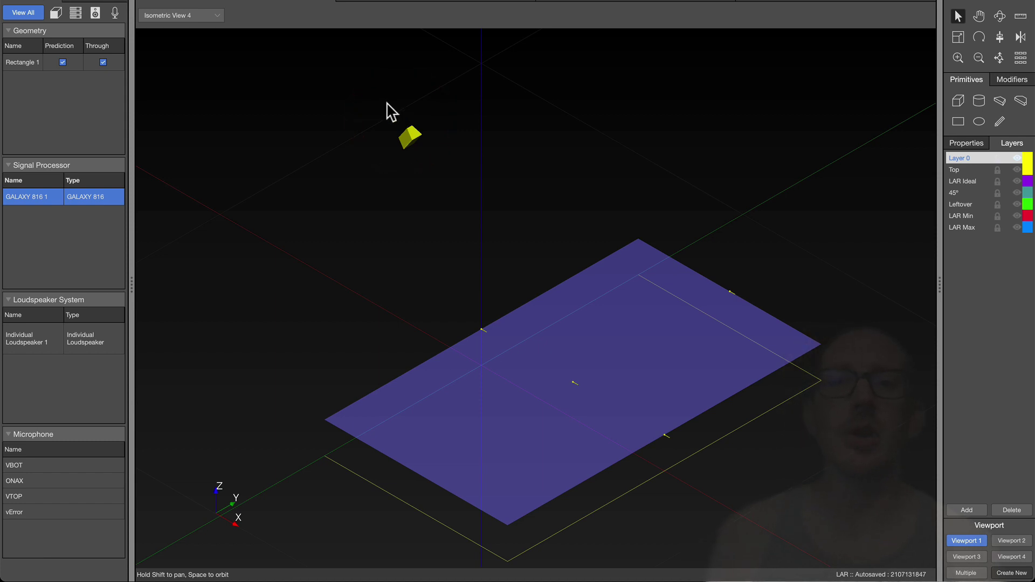
click(456, 180)
click(322, 193)
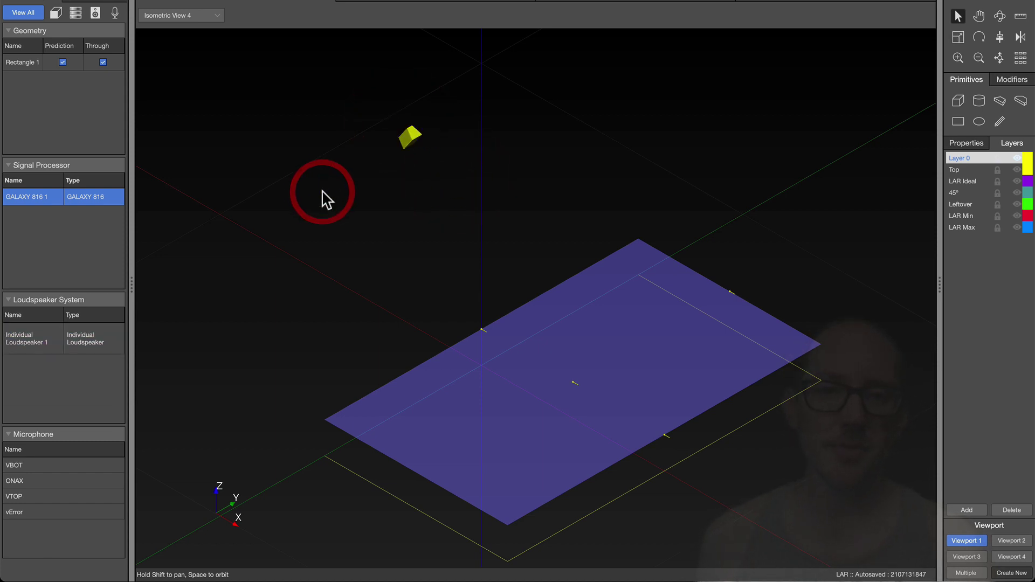
Insert a 'width = 12' line above the unfinished 'ideal =' line, then check the room rectangle's size
key(super+Tab)
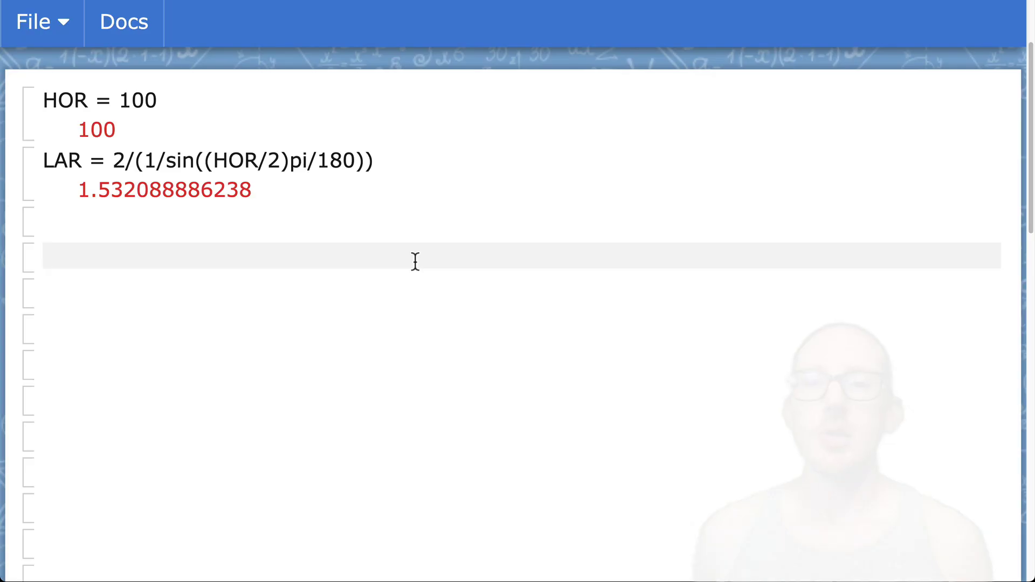
click(206, 218)
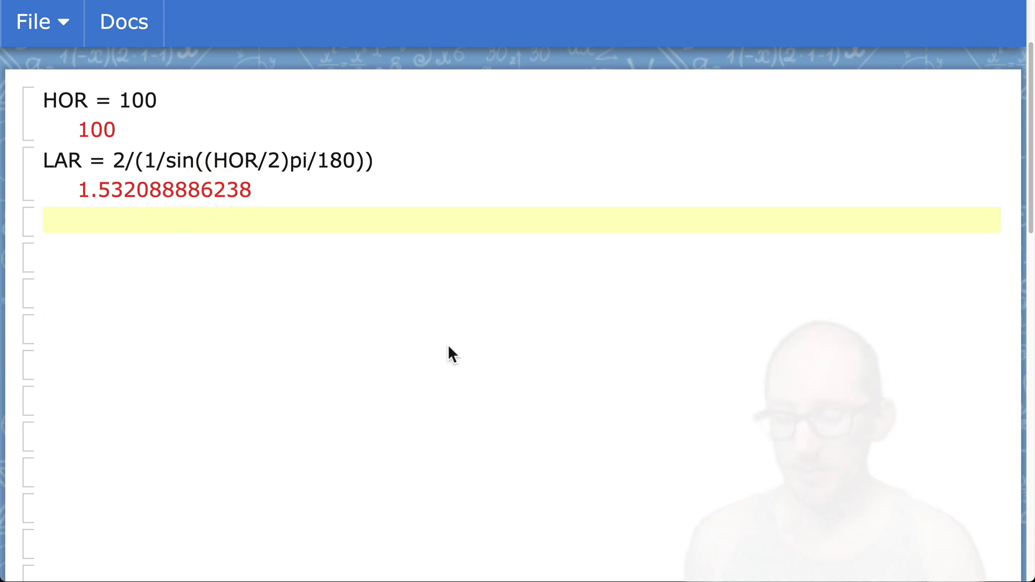
text(ideal)
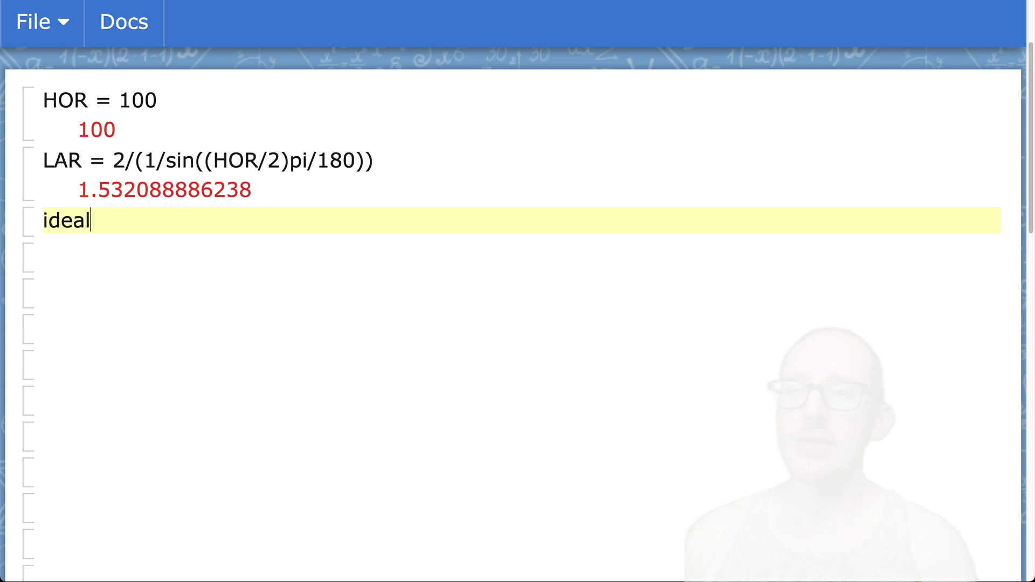
text( =)
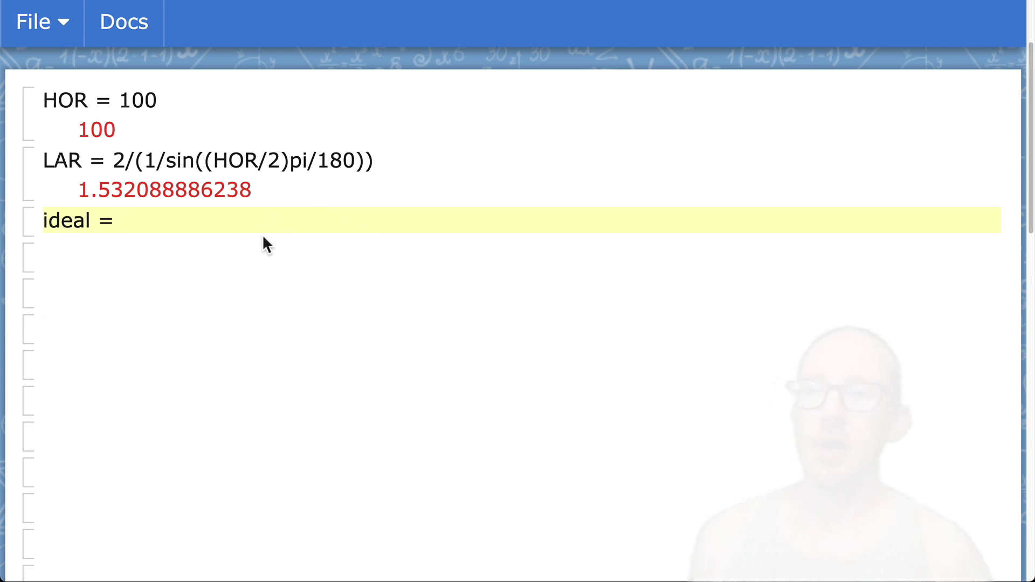
key(Home)
key(Return)
key(Up)
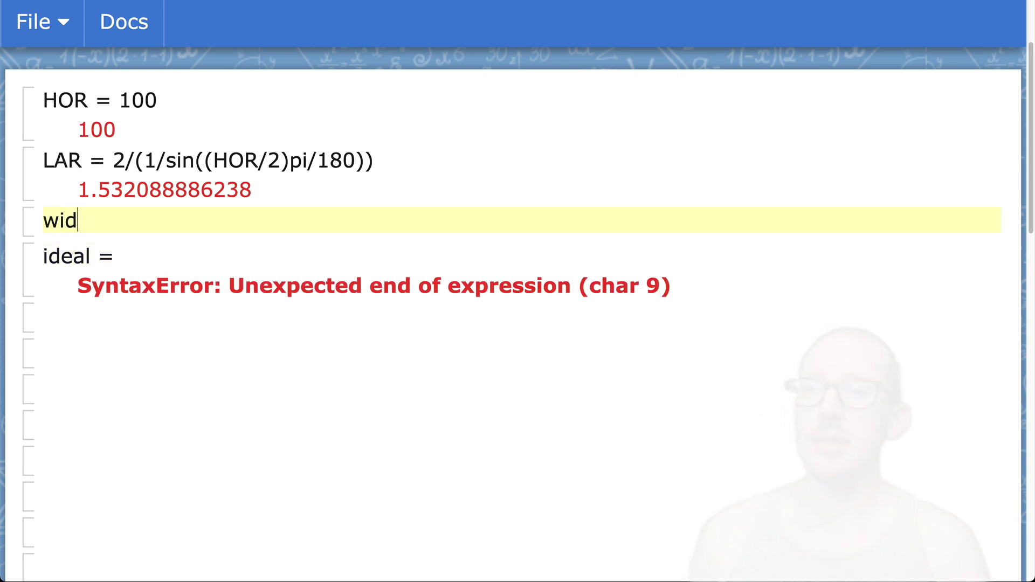
text(width = 12)
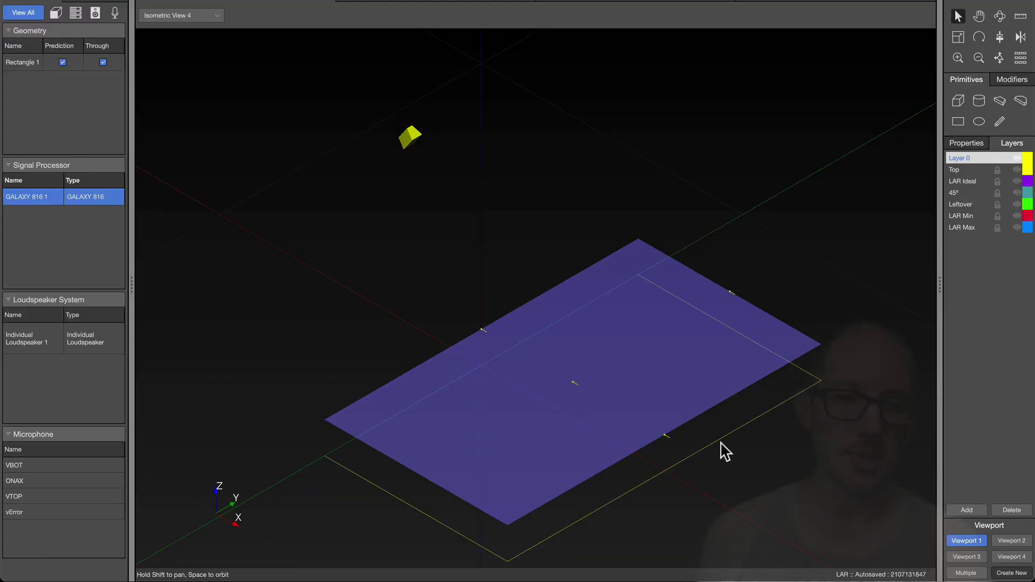
click(719, 445)
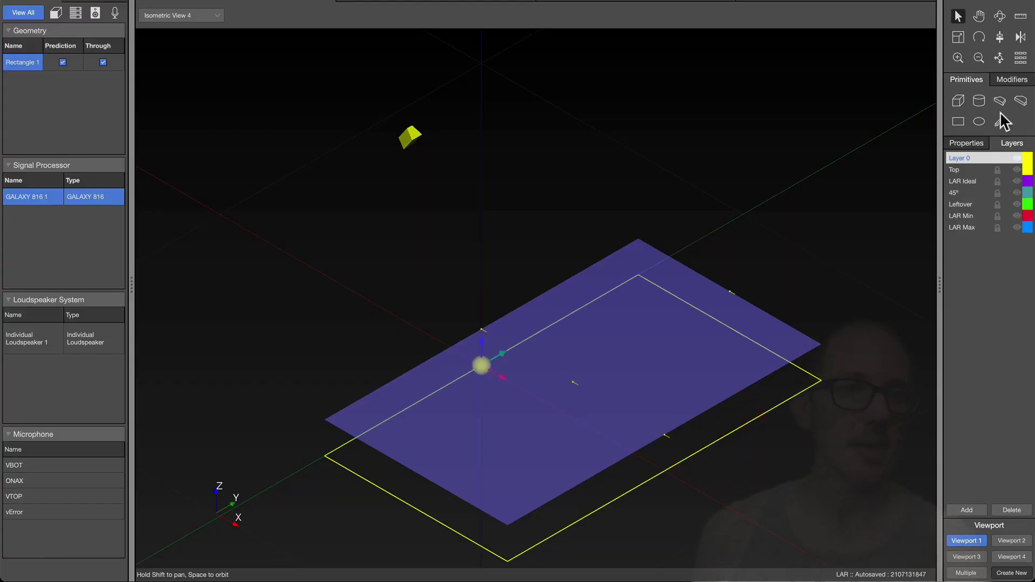
click(973, 144)
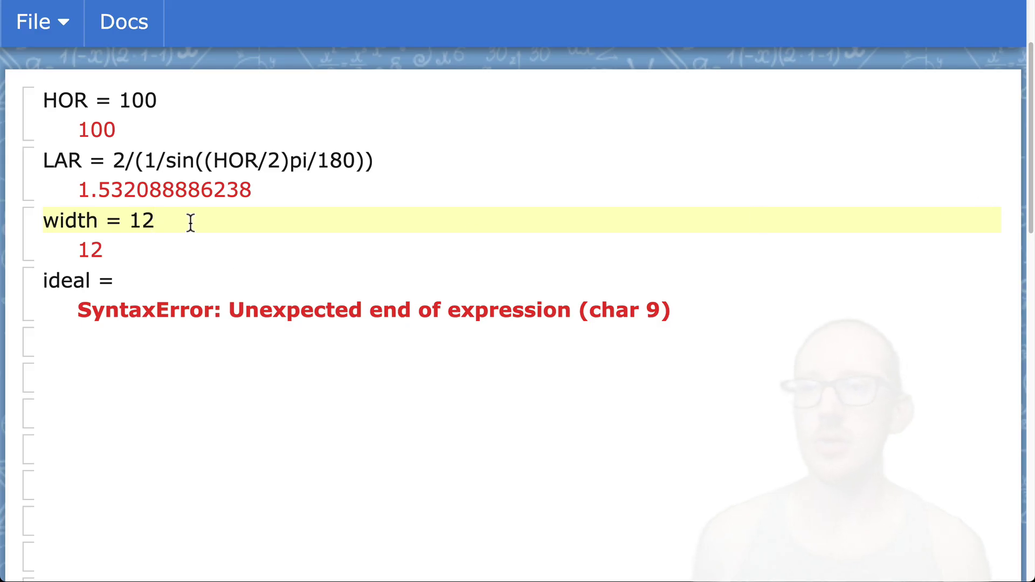
Finish the line as ideal = width / LAR, giving 7.8324437359937
click(139, 280)
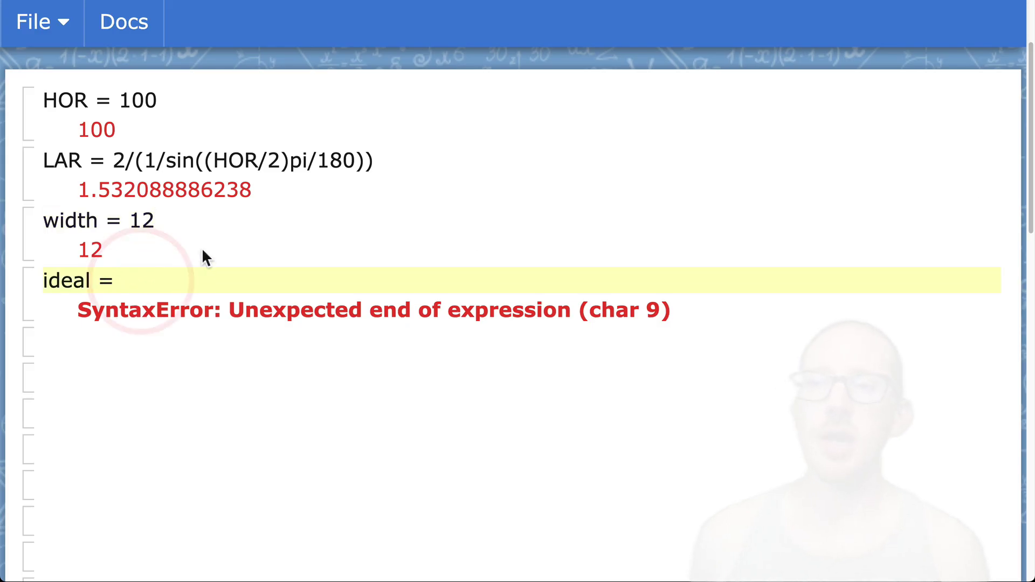
text(w)
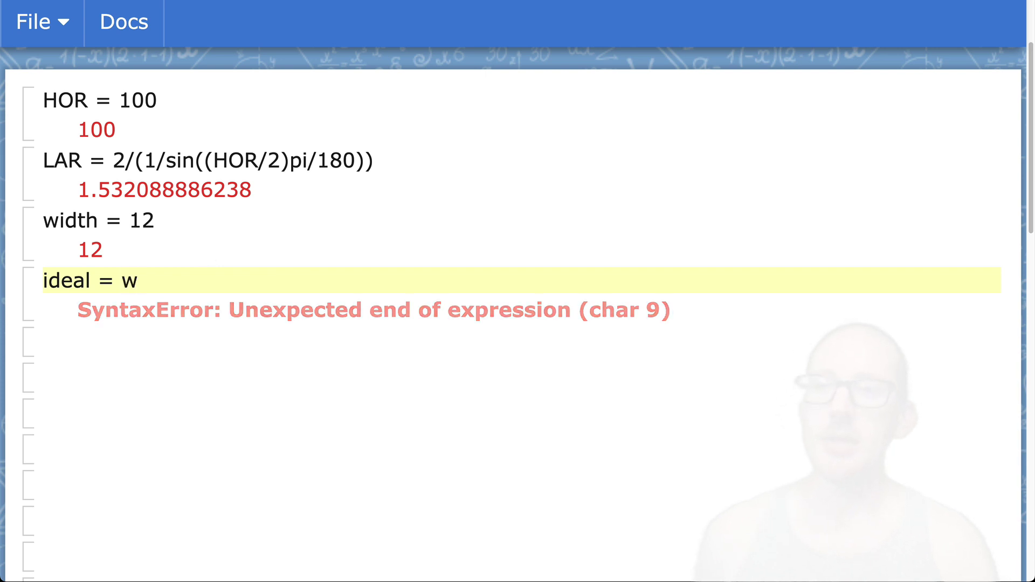
text(idth)
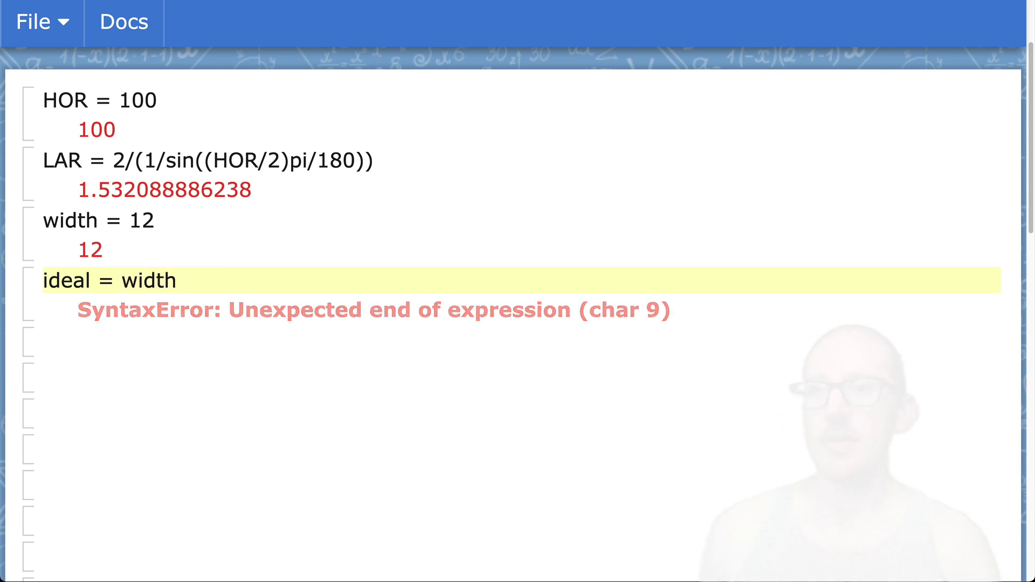
text( / LAR)
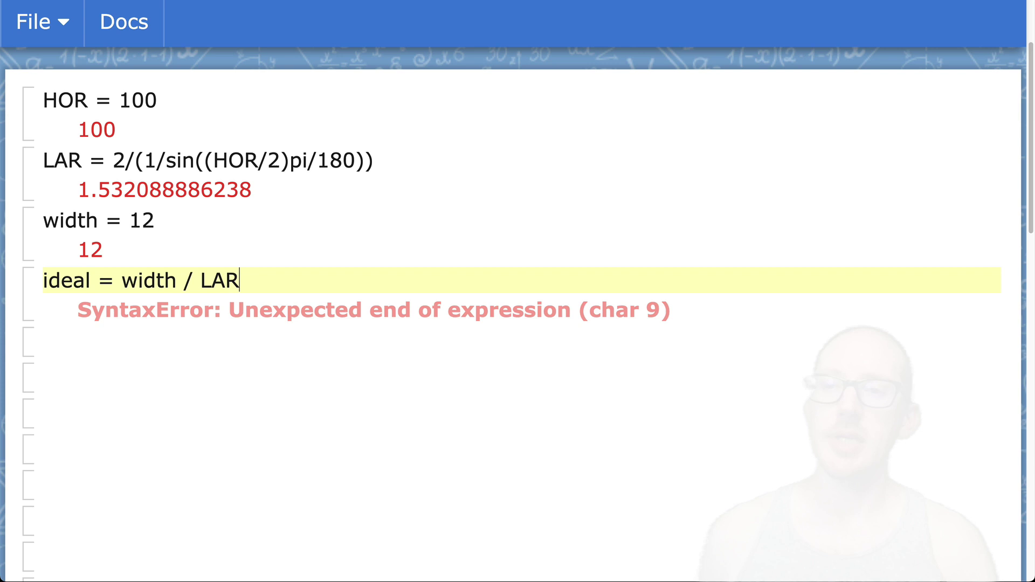
key(Return)
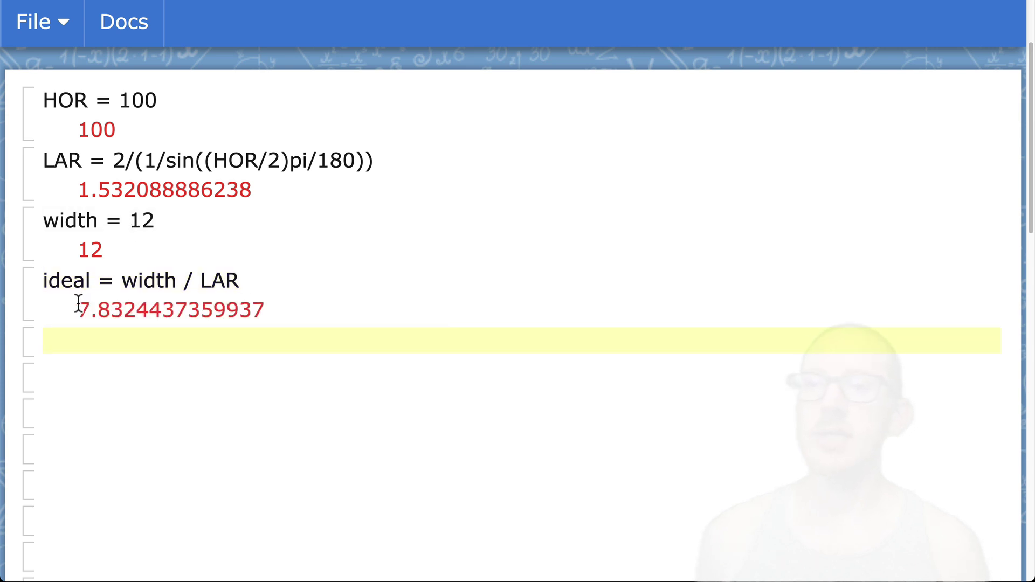
drag(79, 303, 123, 306)
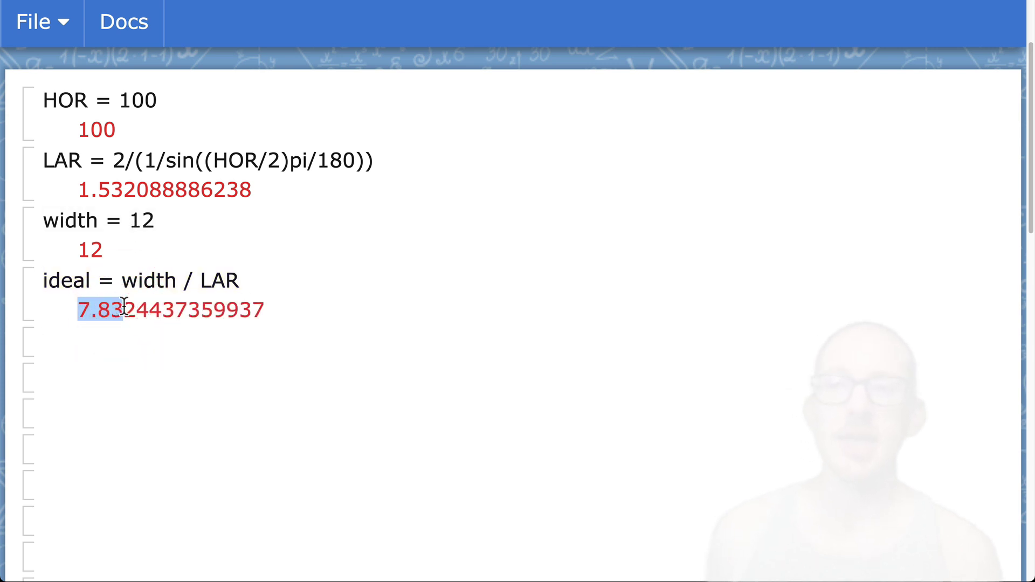
key(super+Tab)
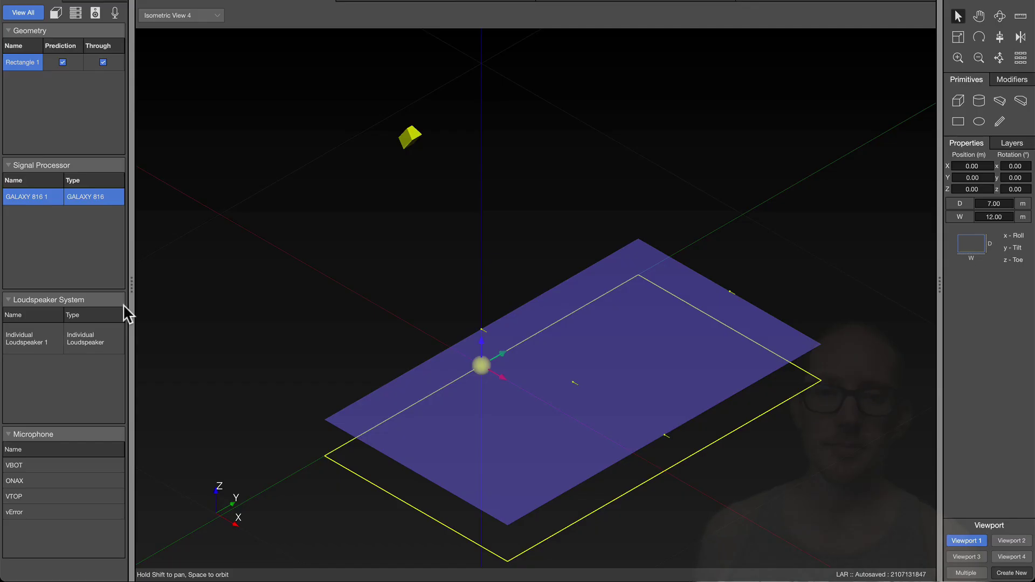
click(260, 161)
click(216, 14)
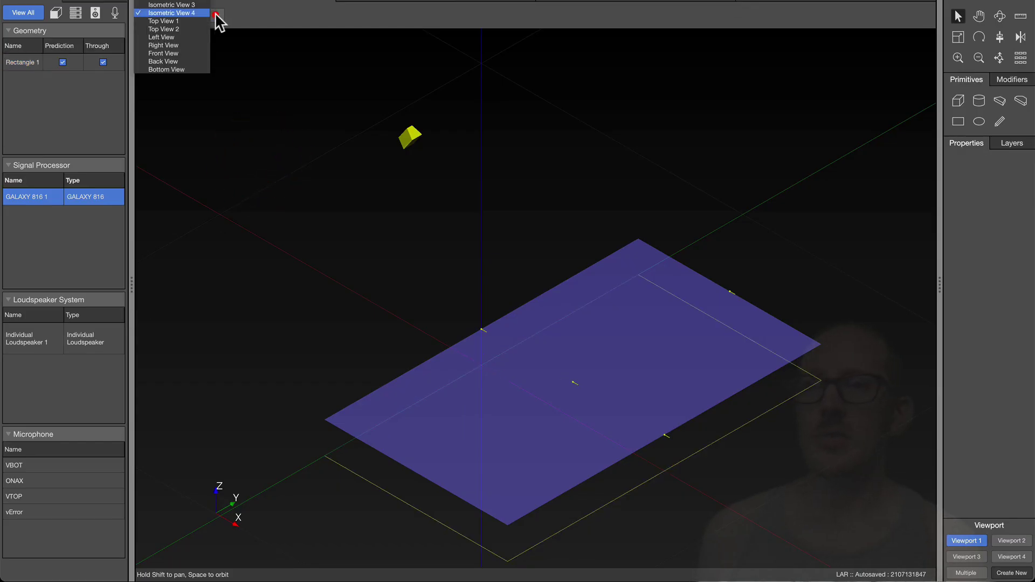
Switch to the left view, make the LAR Ideal layer visible, and fit its purple circle
click(186, 37)
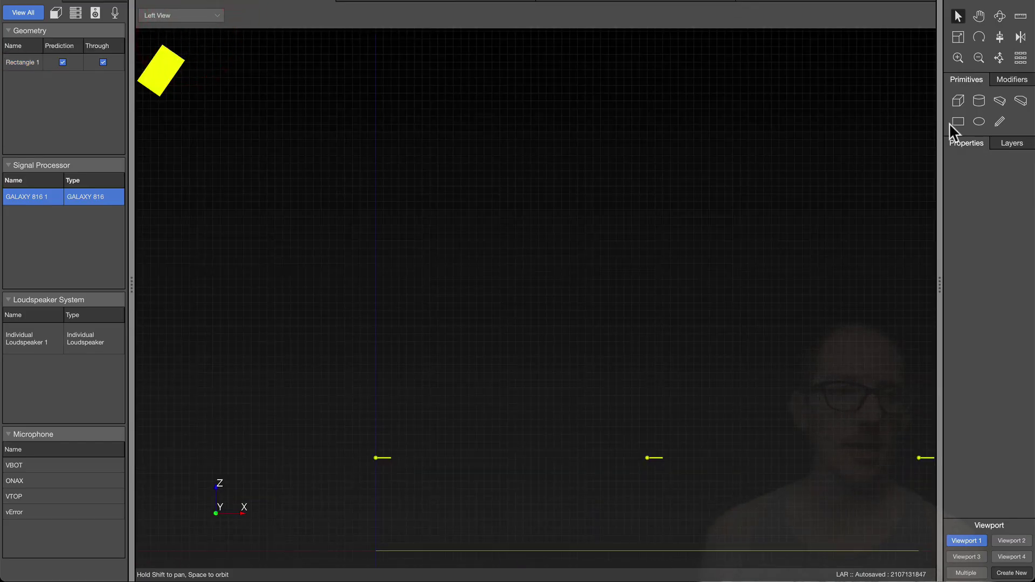
click(1014, 143)
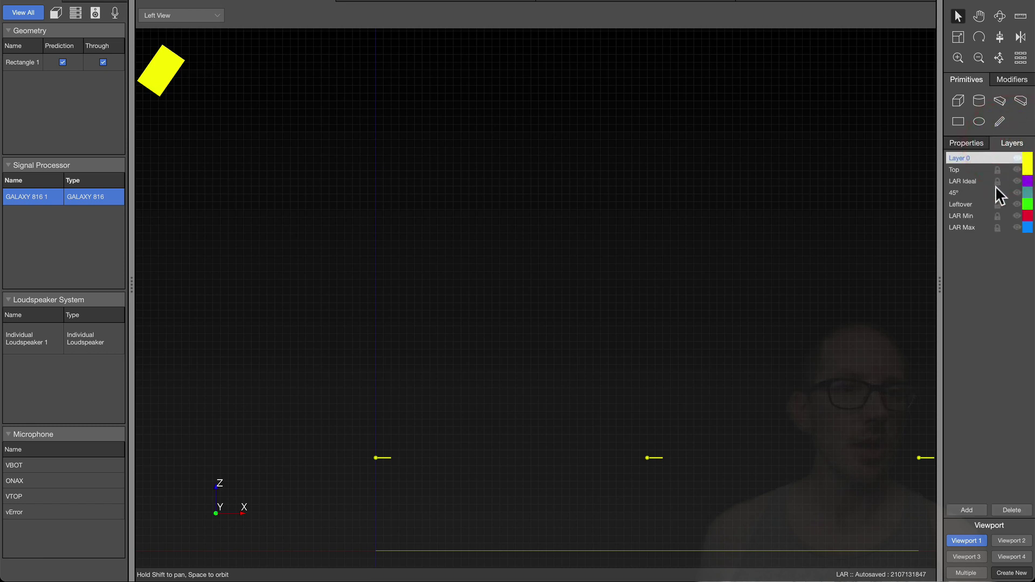
click(1017, 181)
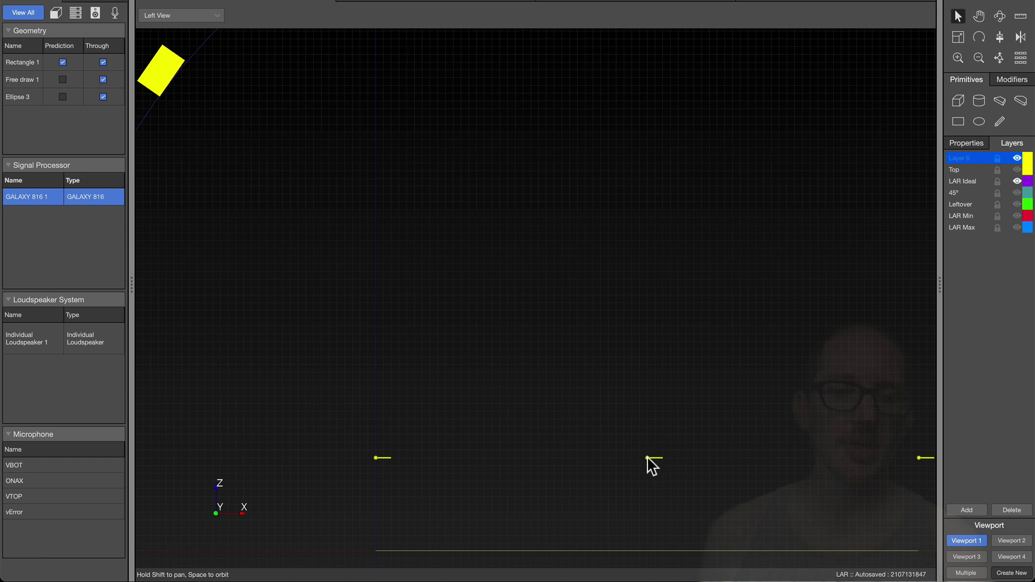
scroll(650, 465, down, 3)
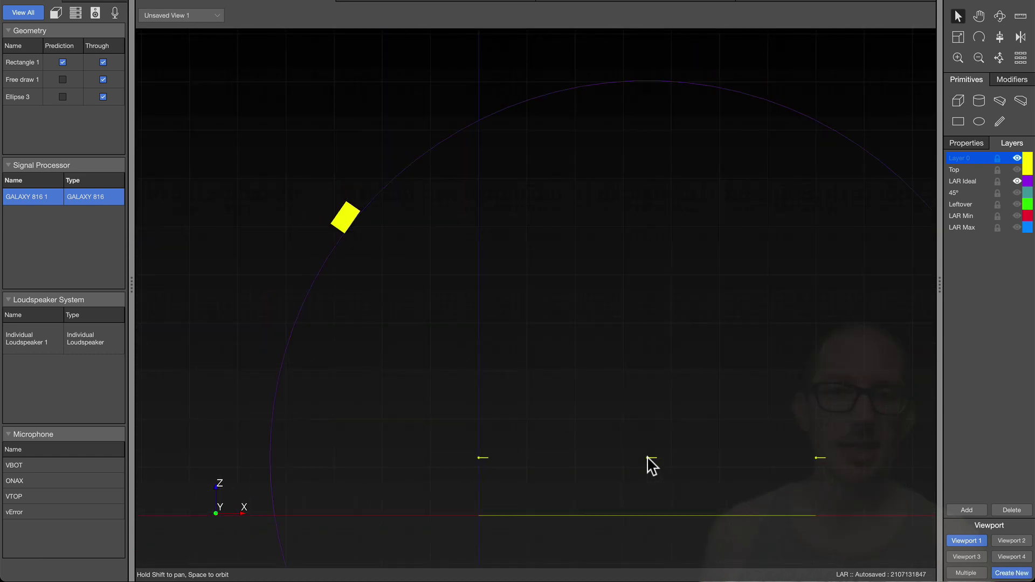
click(696, 414)
key(f)
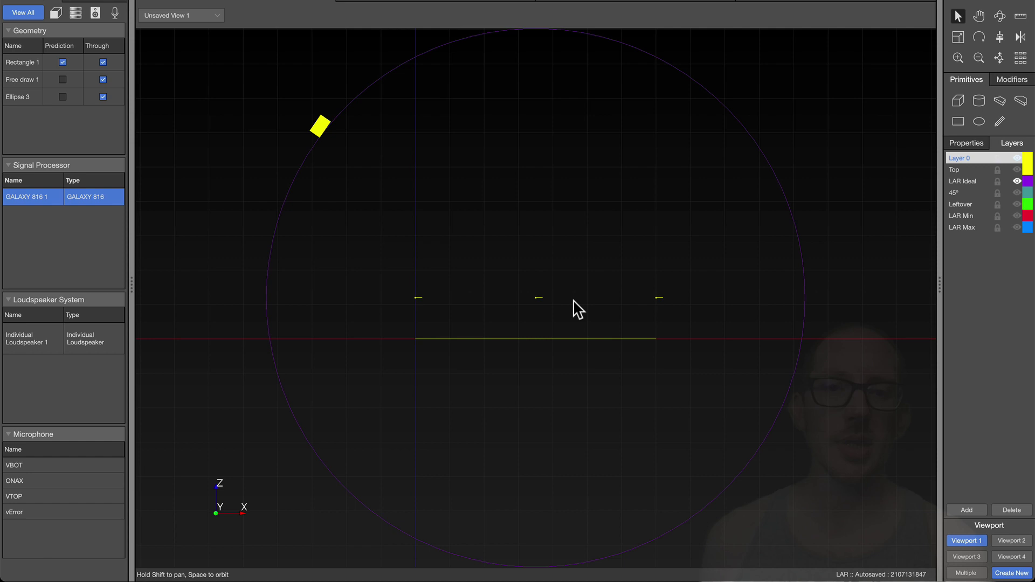
drag(536, 300, 715, 101)
drag(536, 300, 264, 347)
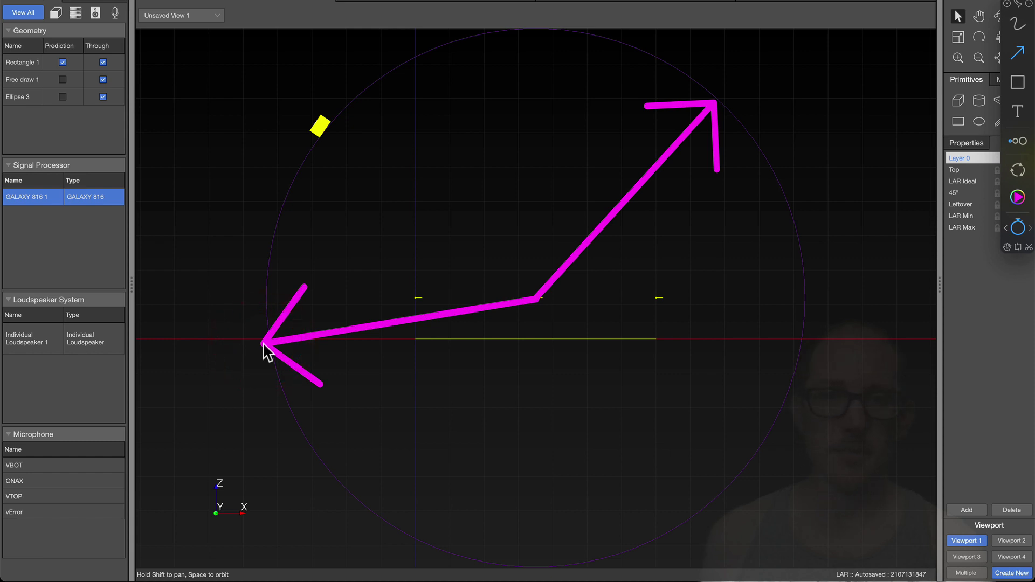
key(Escape)
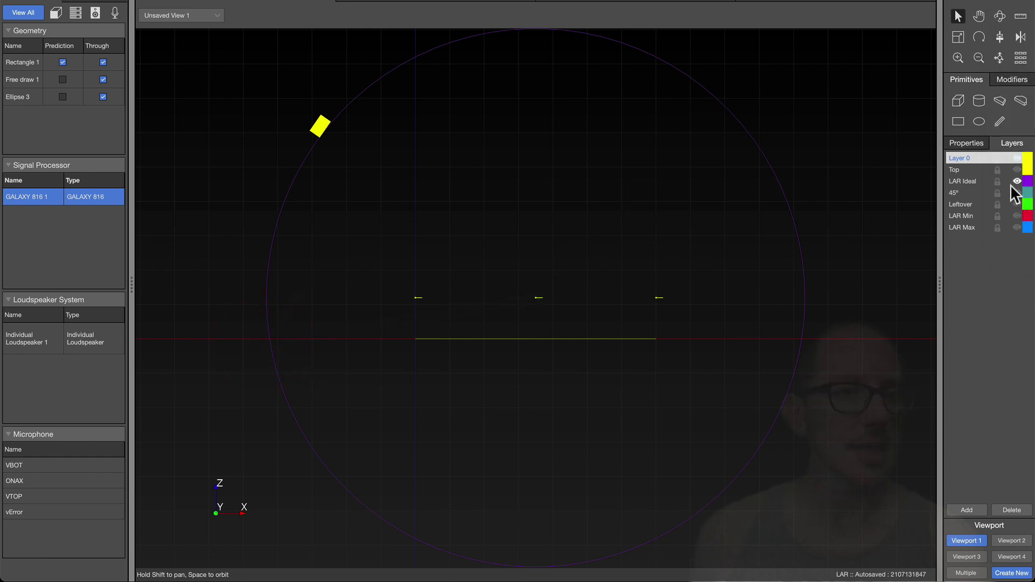
Show the Top layer, select the Top loudspeaker, and switch to the top view
click(1017, 170)
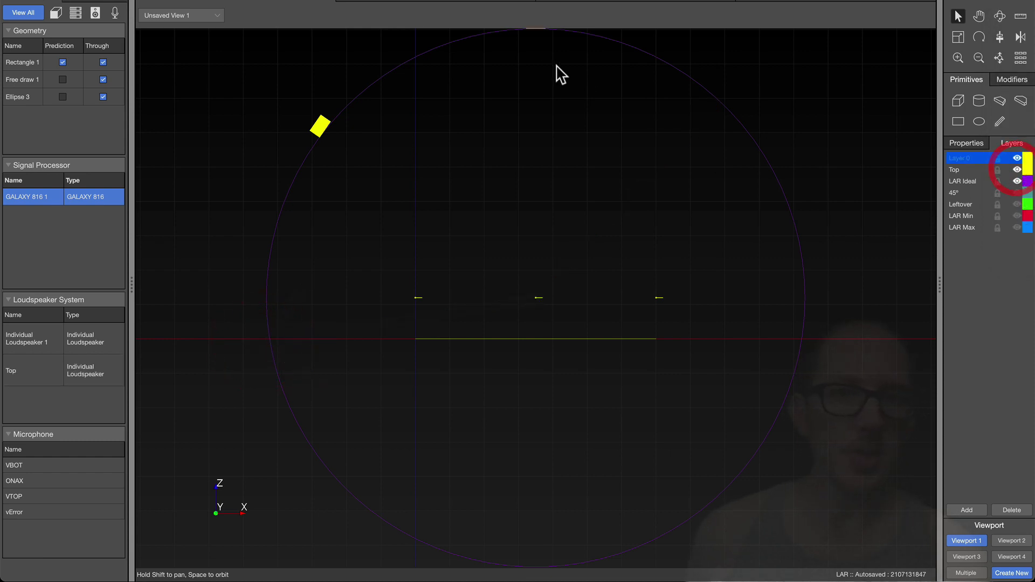
click(551, 64)
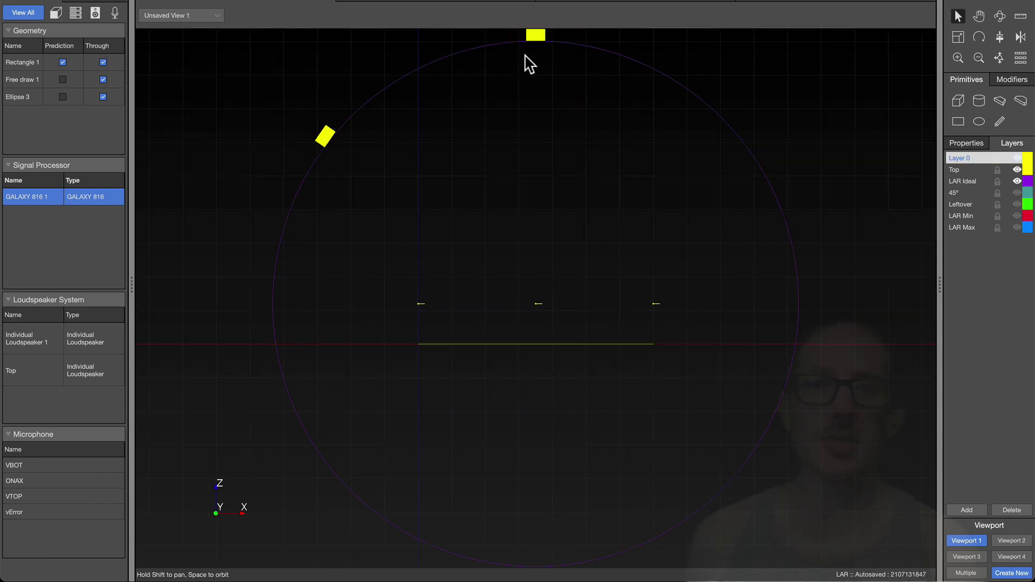
click(537, 37)
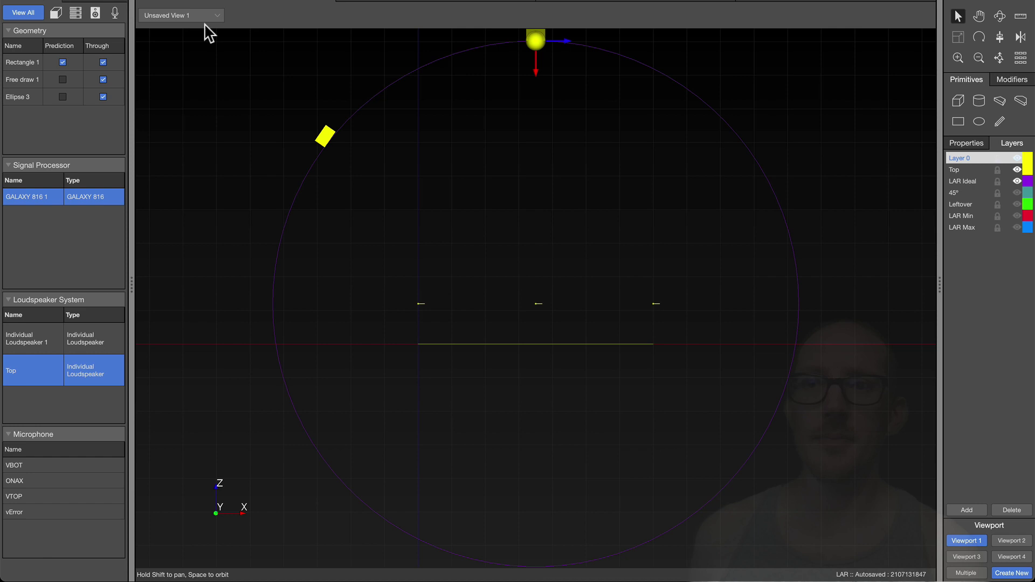
click(191, 16)
click(162, 4)
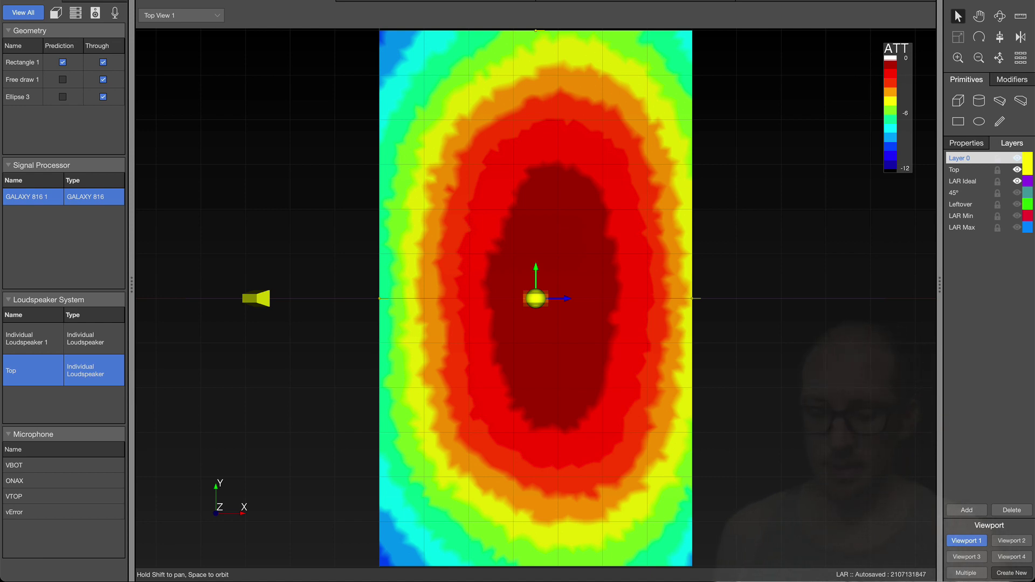
Enable the SPL attenuation display in Project Settings, showing the 0 to −12 map
key(super+comma)
click(550, 143)
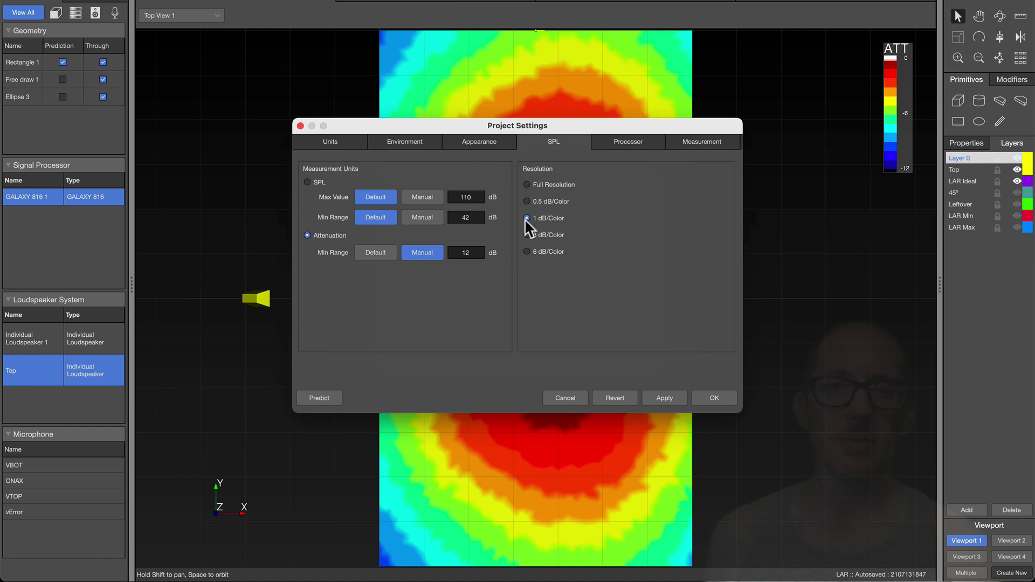
click(717, 399)
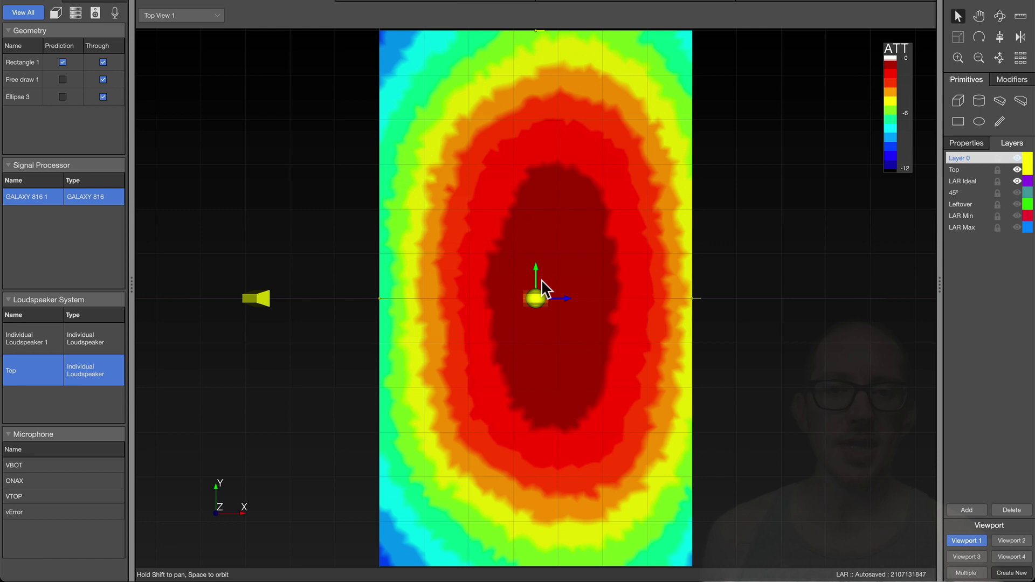
key(ctrl+shift+a)
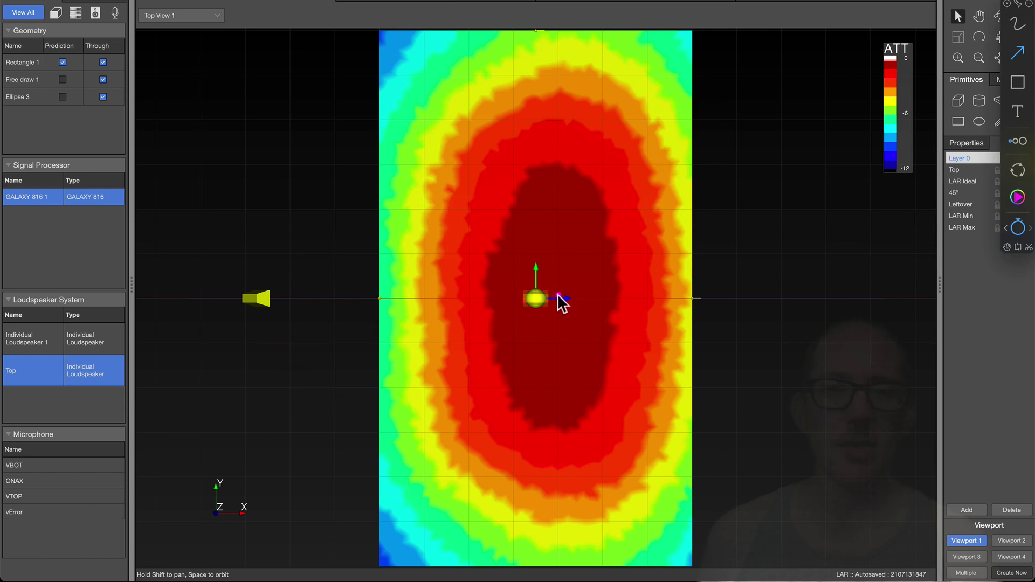
drag(555, 295, 543, 31)
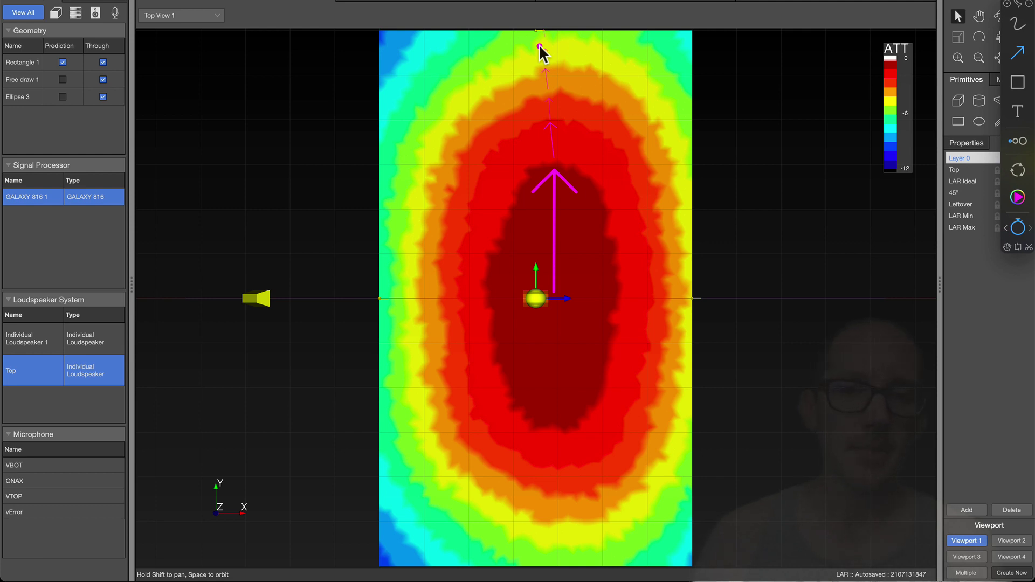
Return to the left view fitted on the speaker circle and show the 45° guide lines
key(Escape)
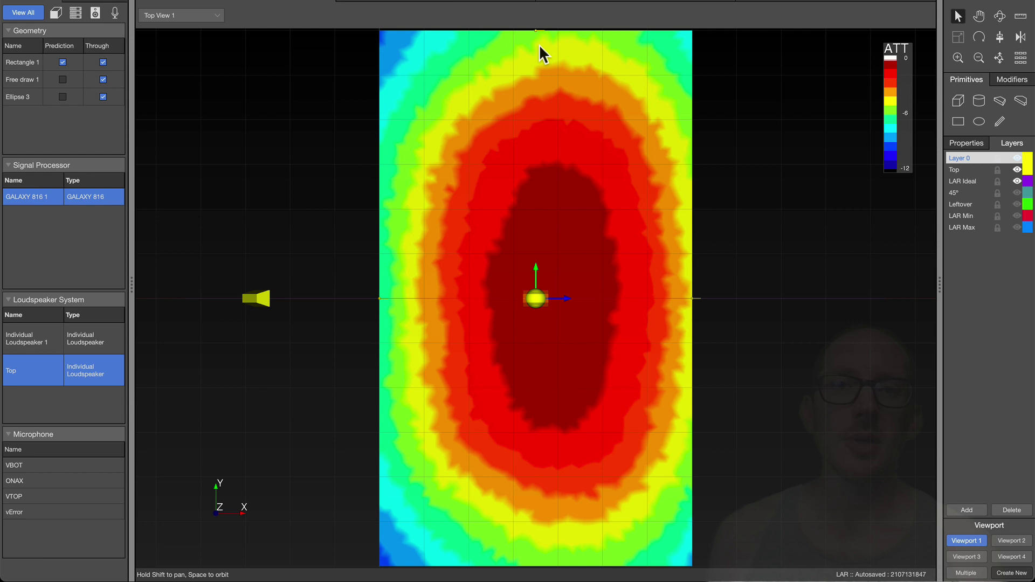
click(216, 17)
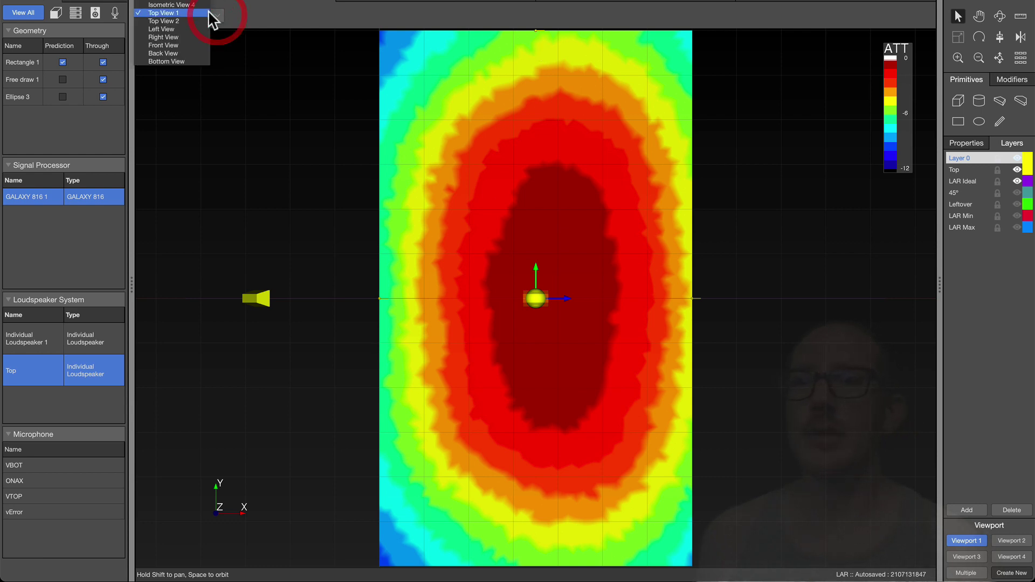
click(182, 29)
click(353, 260)
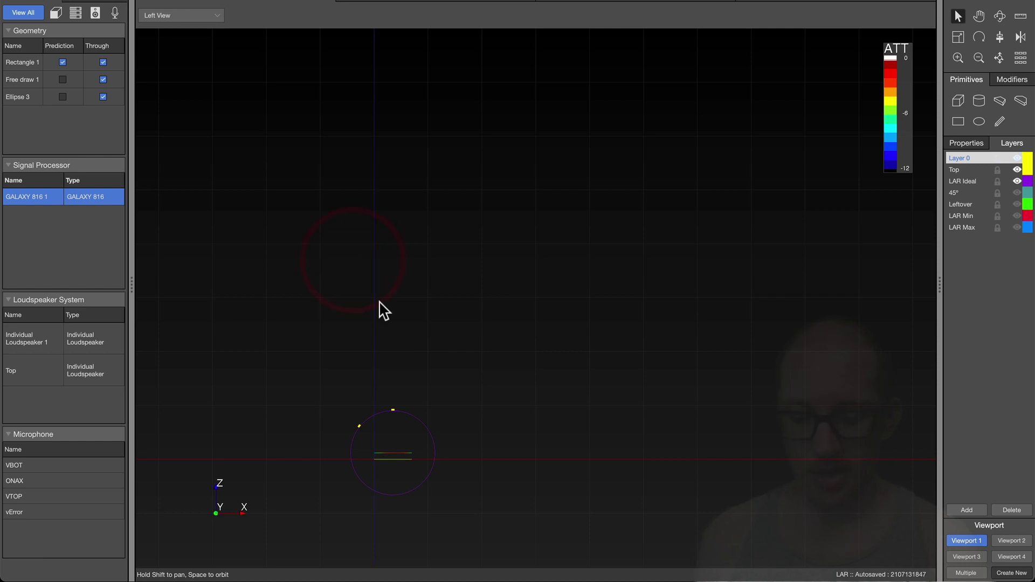
key(f)
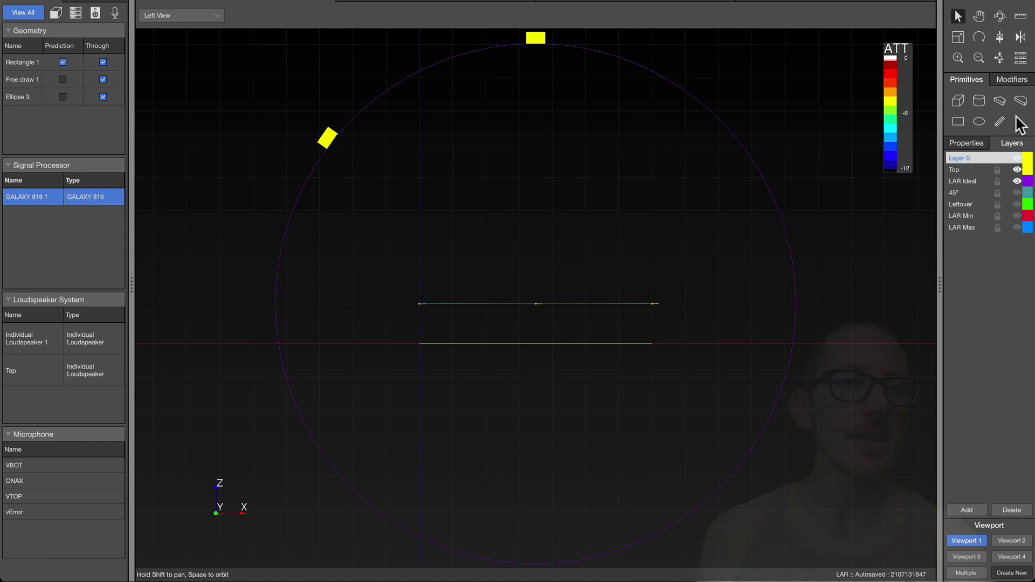
click(1017, 192)
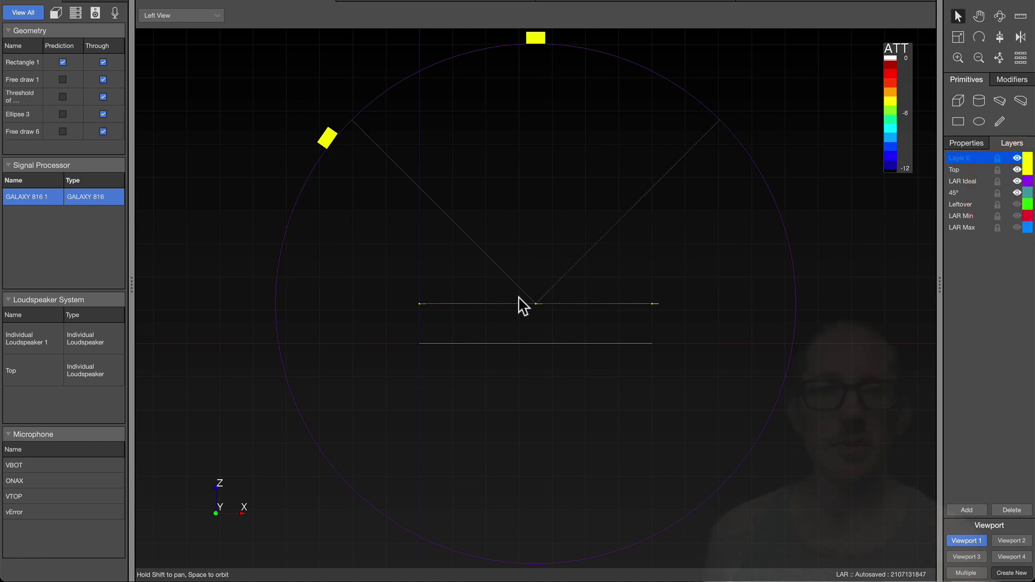
click(437, 204)
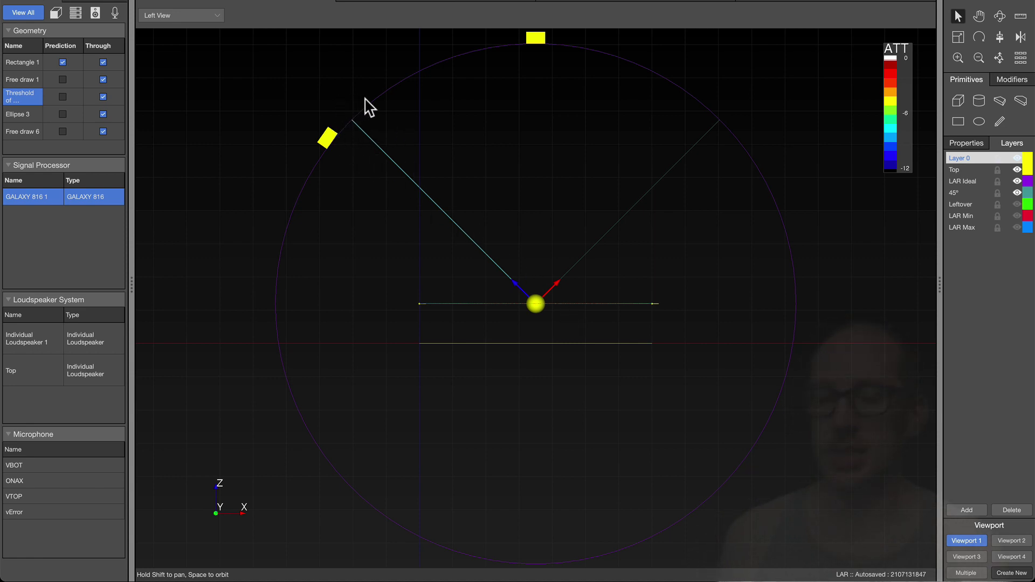
Annotate arrows toward the speaker and rectangles around the excluded areas, then clear them
key(alt+Escape)
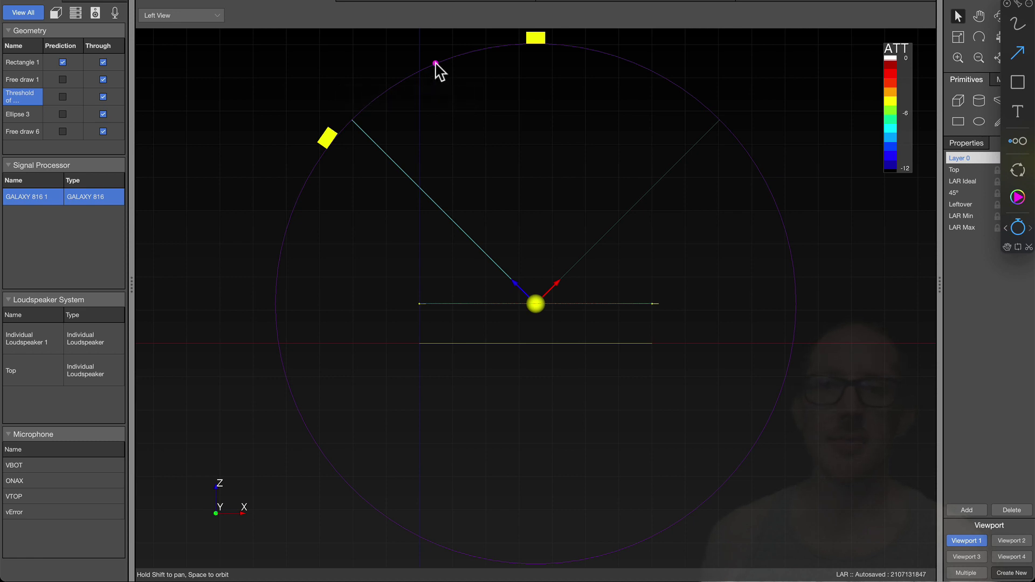
drag(436, 63, 522, 257)
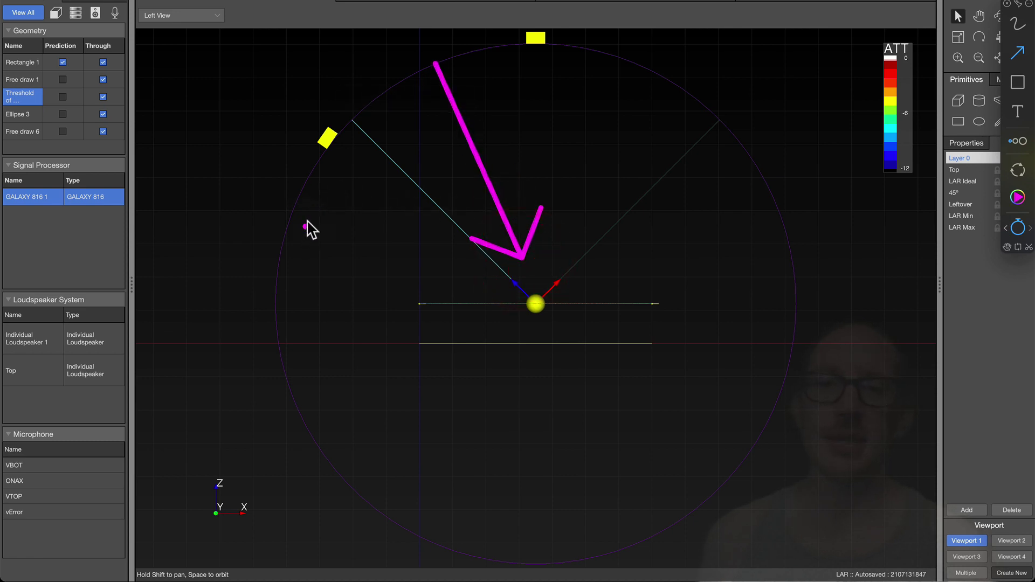
mouse_move(298, 213)
mouse_down()
mouse_move(389, 266)
mouse_move(501, 300)
mouse_up()
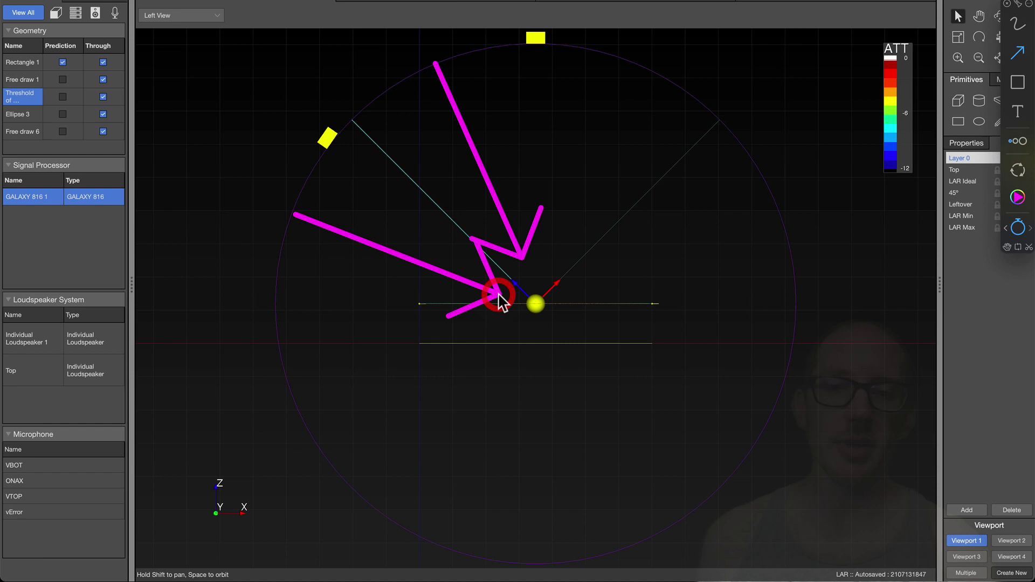
key(r)
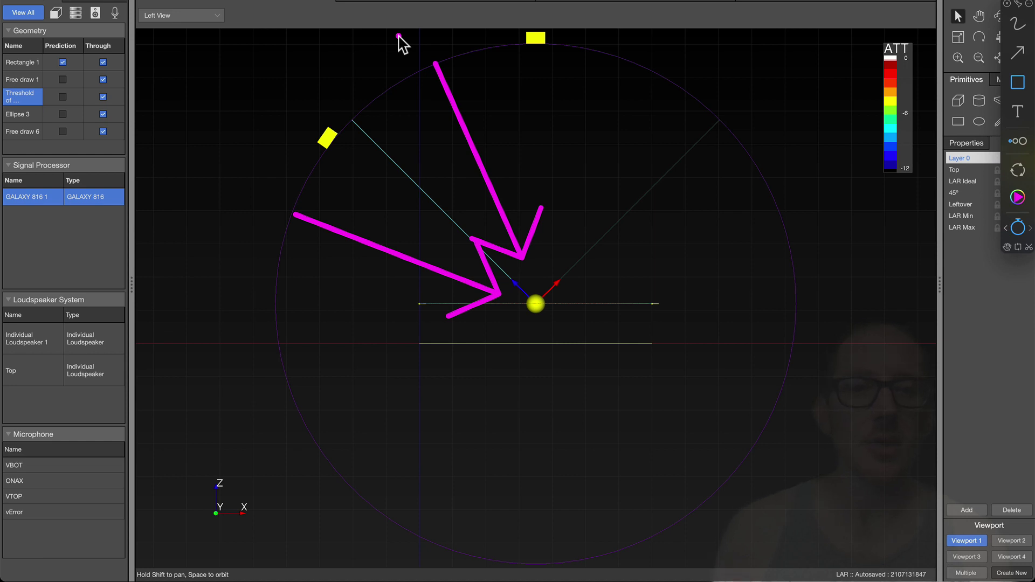
mouse_move(847, 368)
mouse_down()
mouse_move(599, 448)
mouse_move(356, 508)
mouse_move(238, 515)
mouse_up()
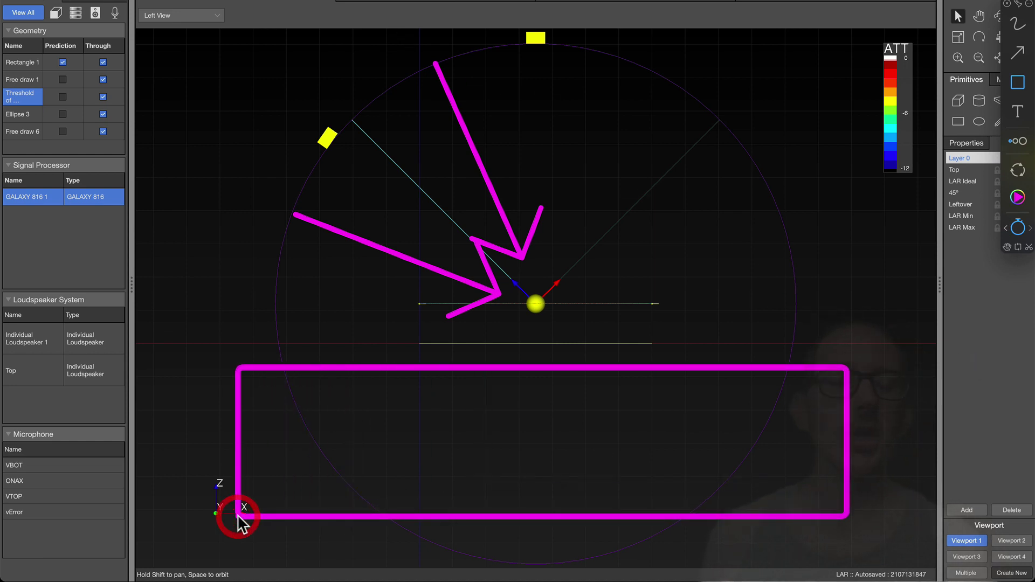
drag(820, 132, 730, 316)
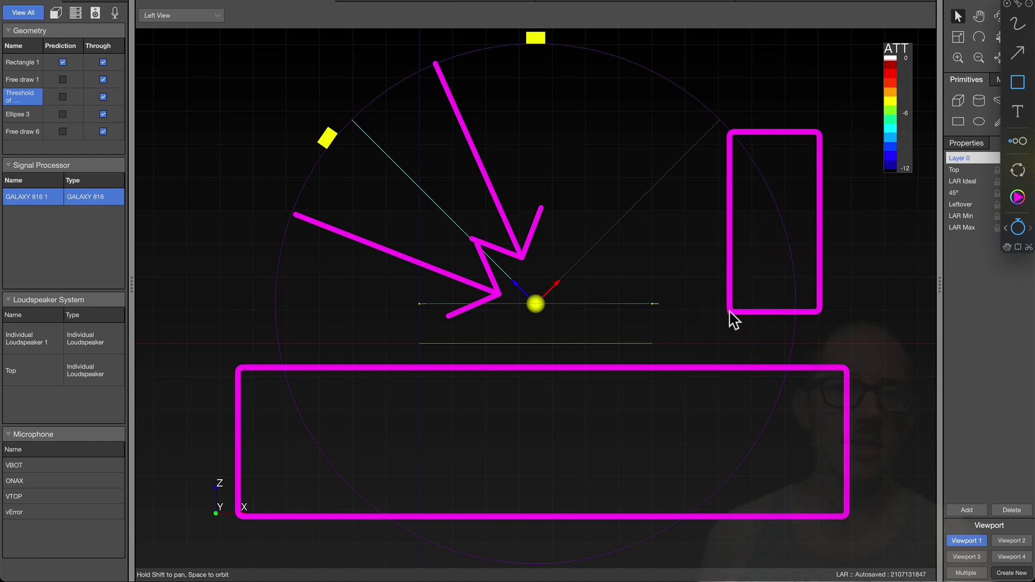
drag(196, 116, 348, 337)
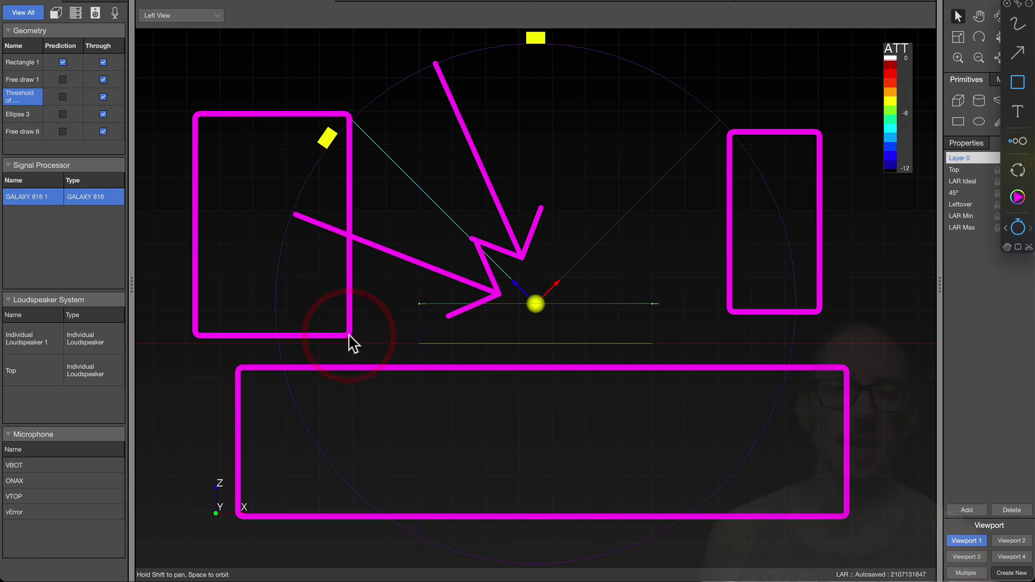
key(Escape)
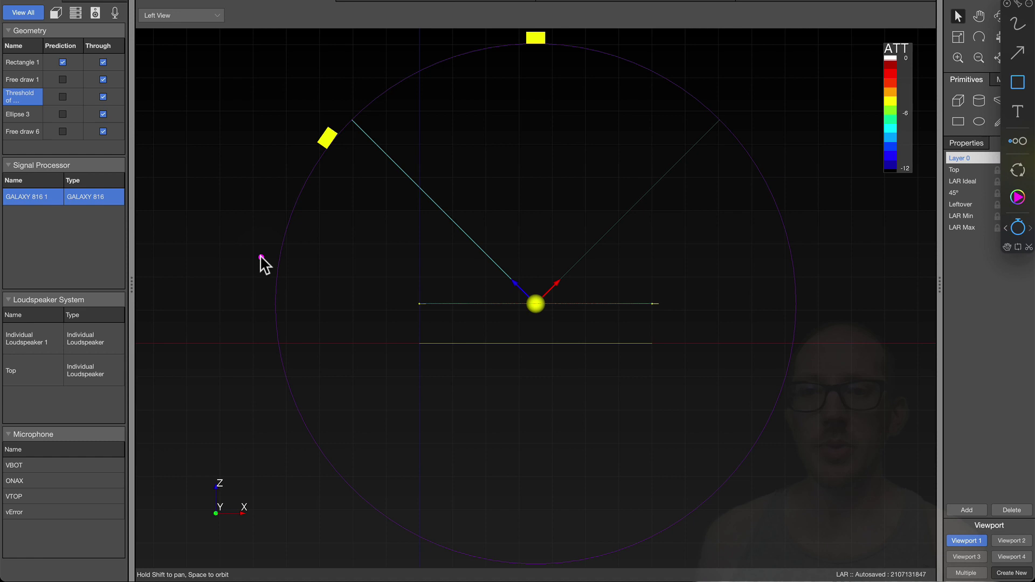
drag(259, 254, 307, 308)
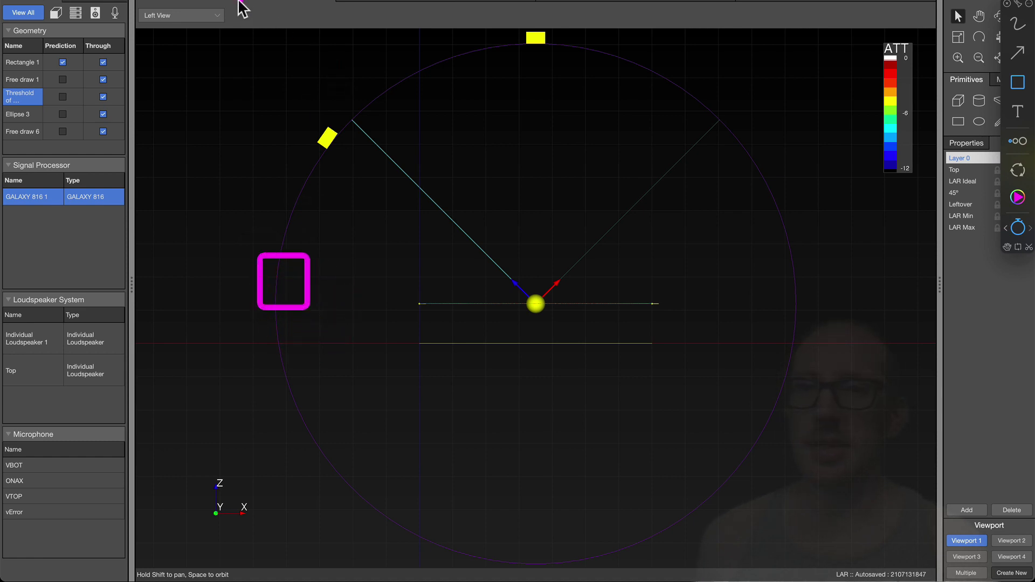
Switch to Isometric View 4 and hide the heat-map colours so the plane is plain purple
click(216, 16)
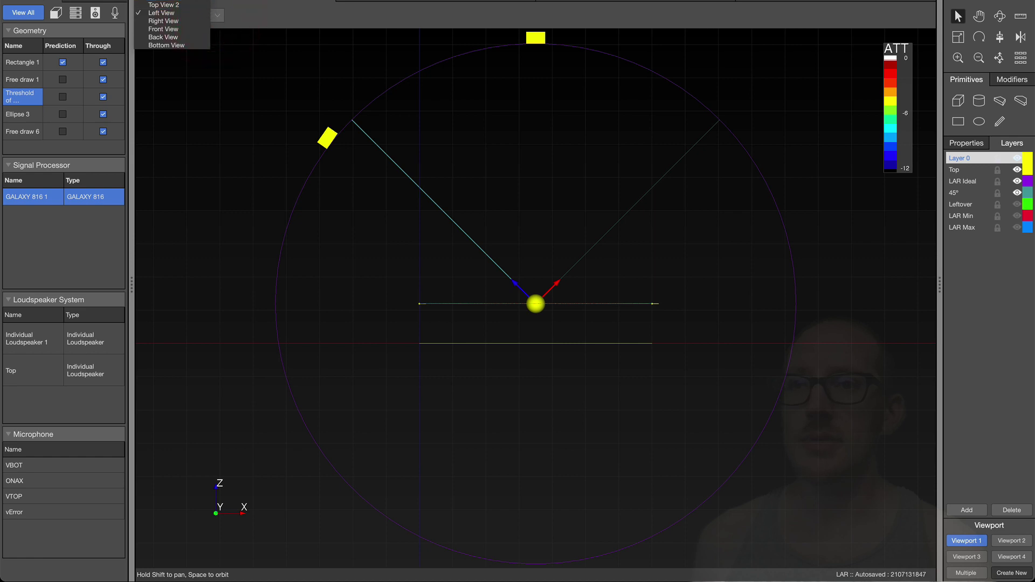
click(188, 3)
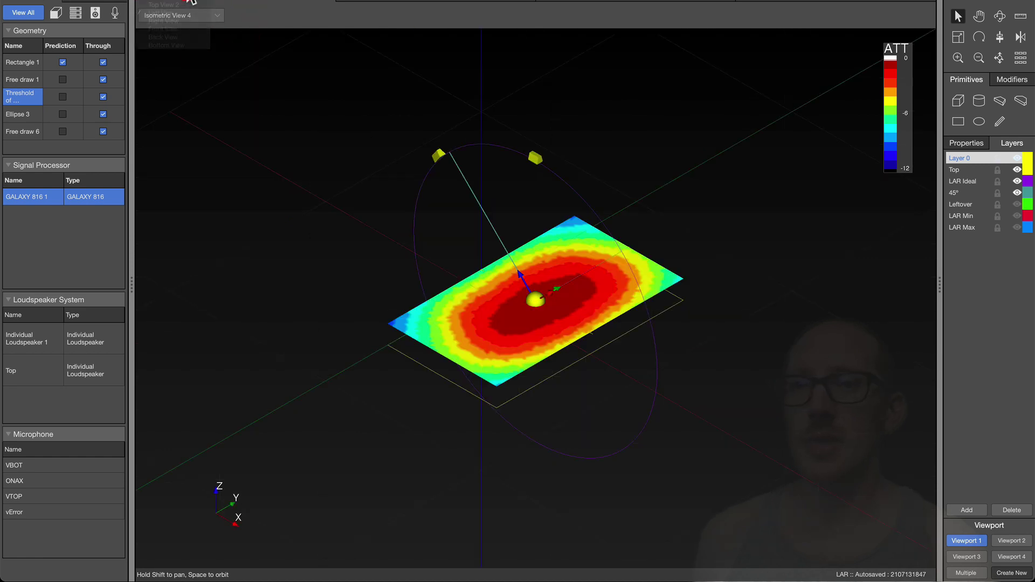
scroll(536, 294, up, 6)
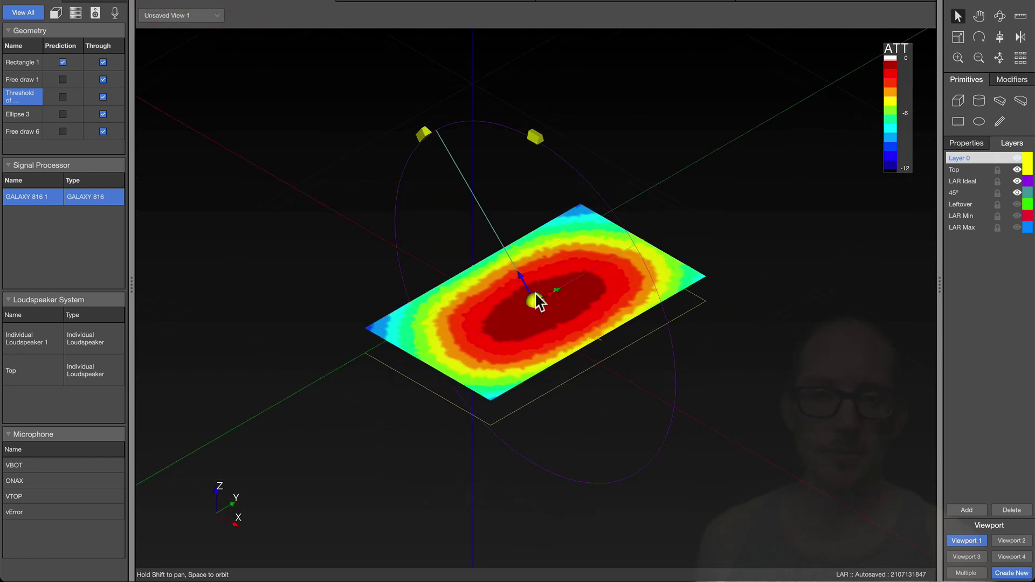
scroll(535, 292, down, 2)
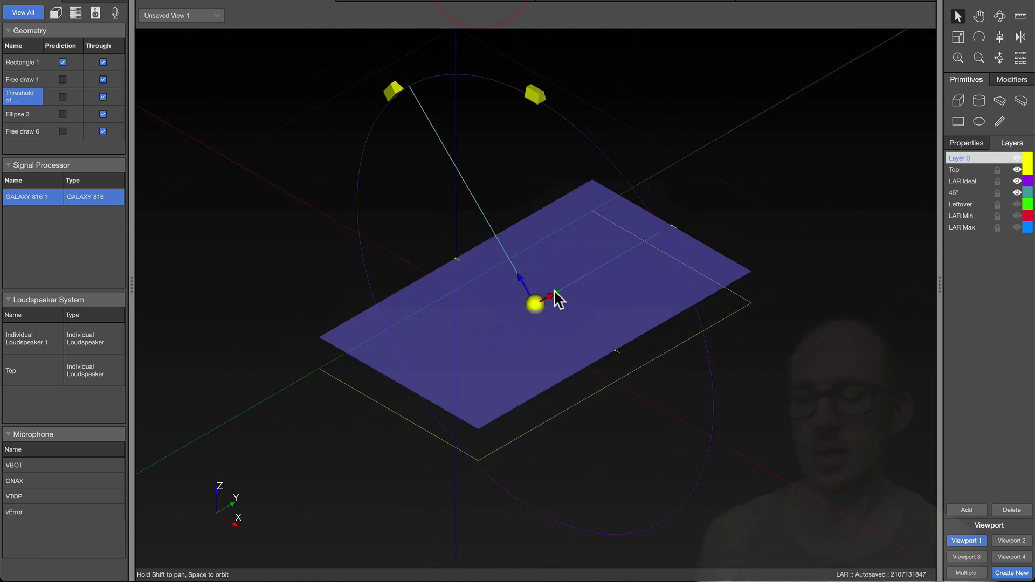
key(ctrl+shift+a)
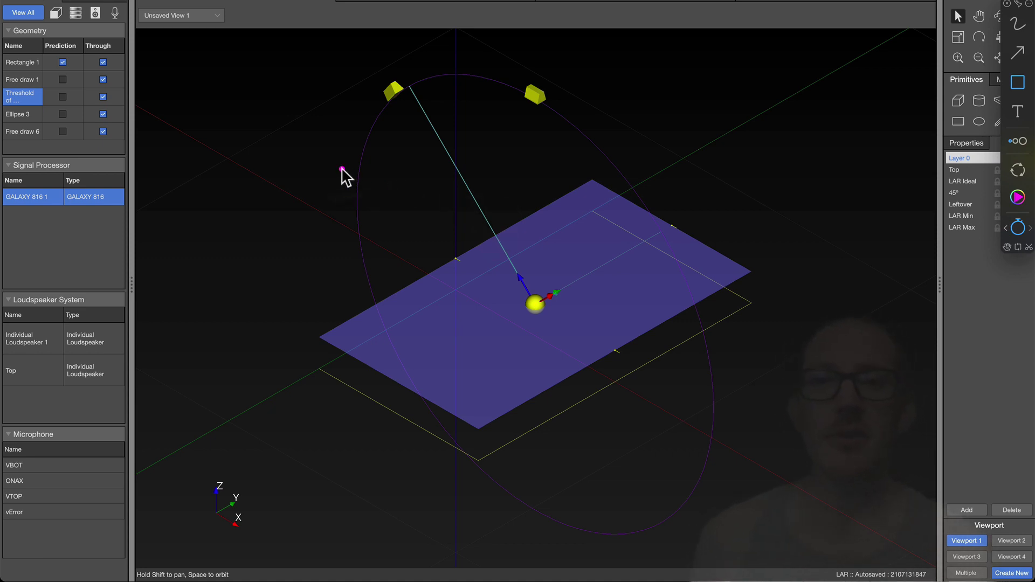
Annotate a boxed point on the circle with arrows out to the plane's far corners
drag(342, 169, 370, 203)
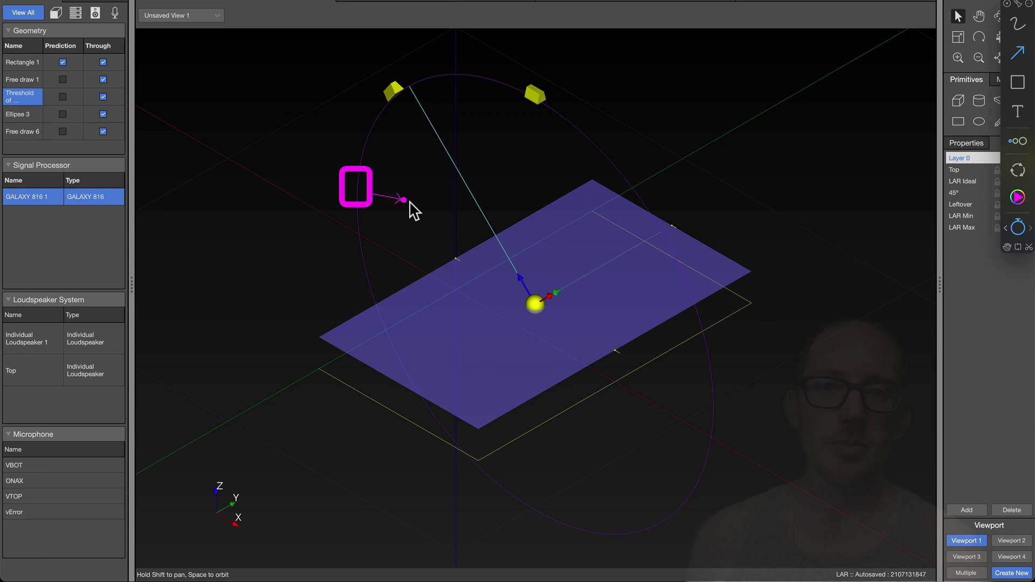
mouse_move(410, 202)
mouse_down()
mouse_move(458, 227)
mouse_move(703, 279)
mouse_move(717, 292)
mouse_up()
drag(363, 210, 554, 432)
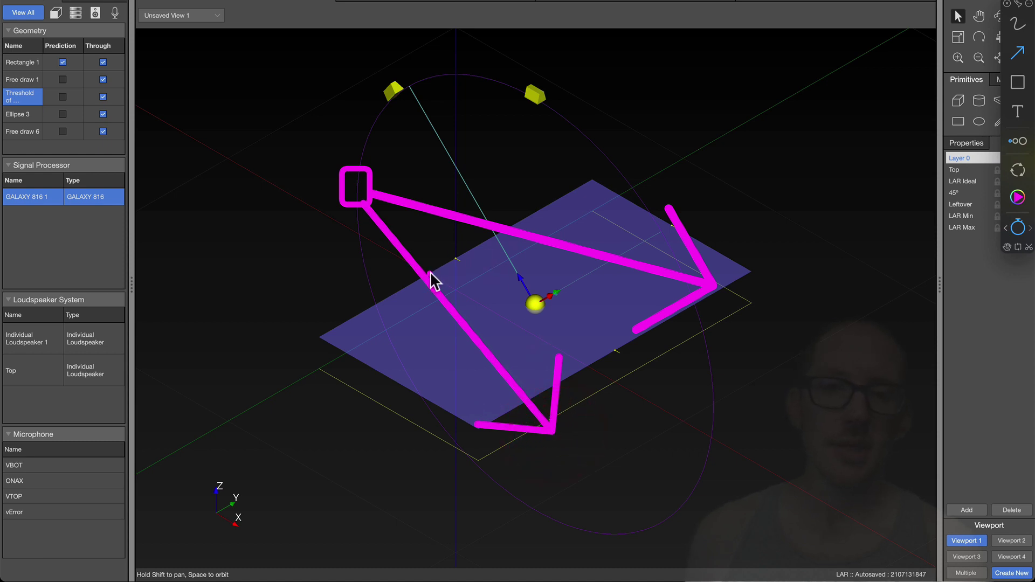
drag(431, 281, 487, 237)
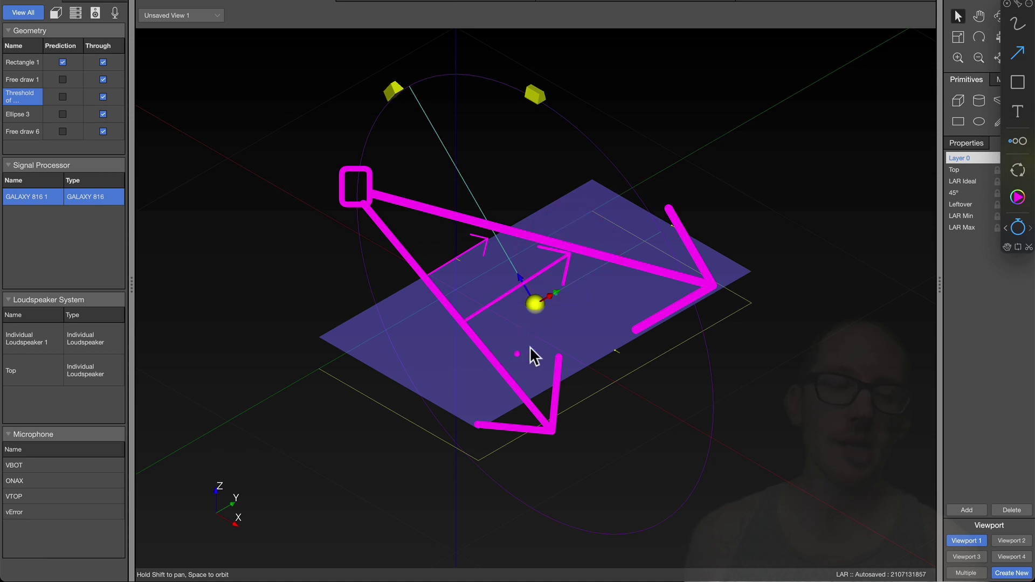
drag(662, 277, 661, 278)
drag(540, 389, 700, 297)
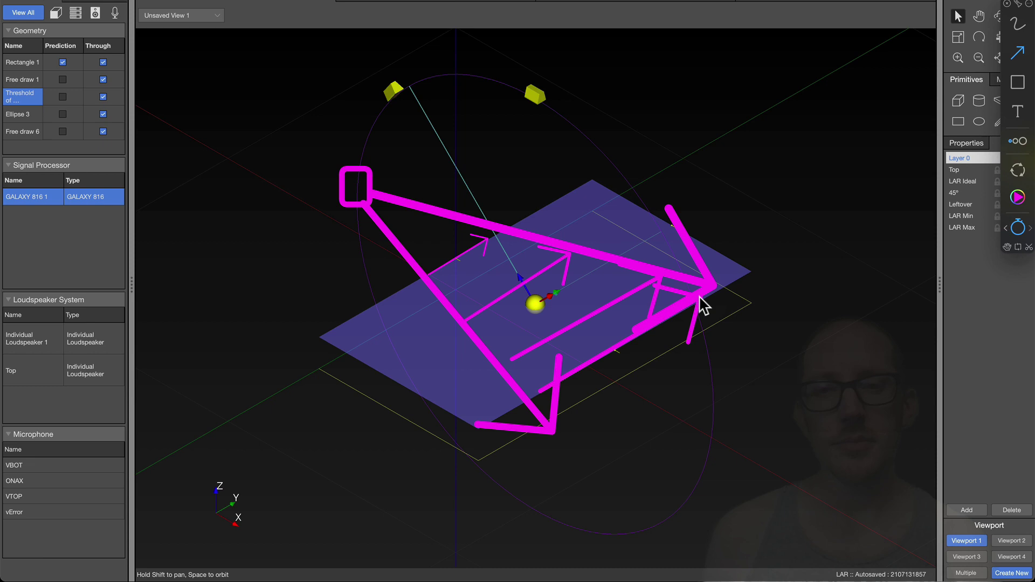
Draw arrows from the ball to the left speaker and along the plane, then clear them
key(Escape)
click(610, 103)
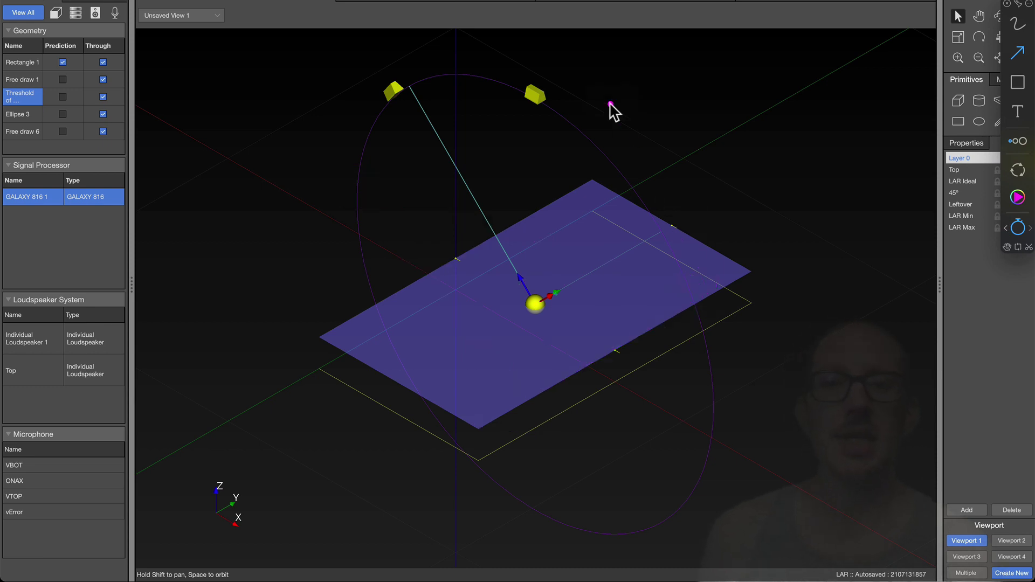
drag(535, 299, 409, 81)
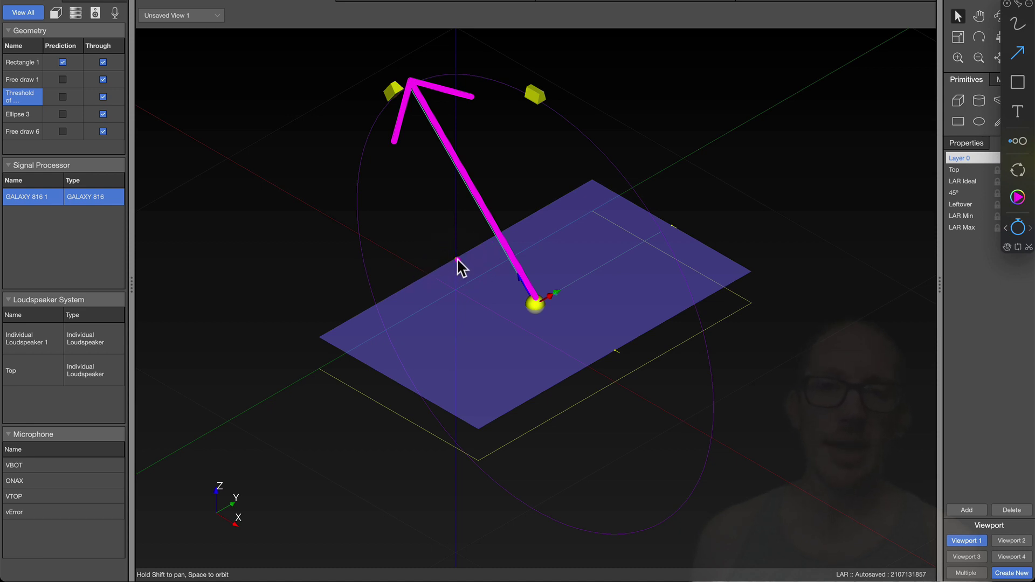
mouse_move(407, 108)
mouse_down()
mouse_move(366, 157)
mouse_move(363, 202)
mouse_up()
drag(455, 257, 371, 165)
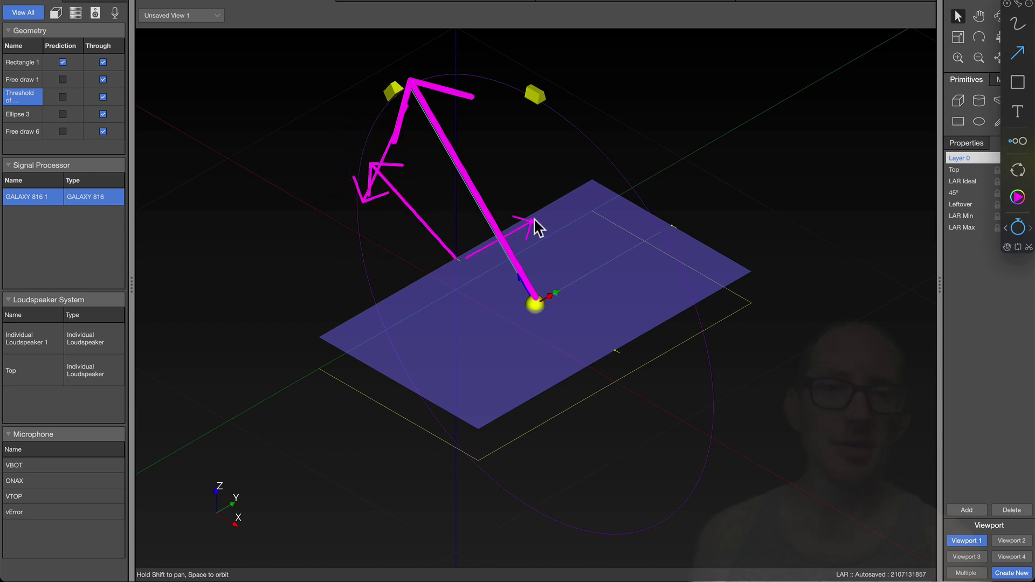
drag(534, 218, 539, 213)
drag(456, 258, 377, 315)
click(551, 209)
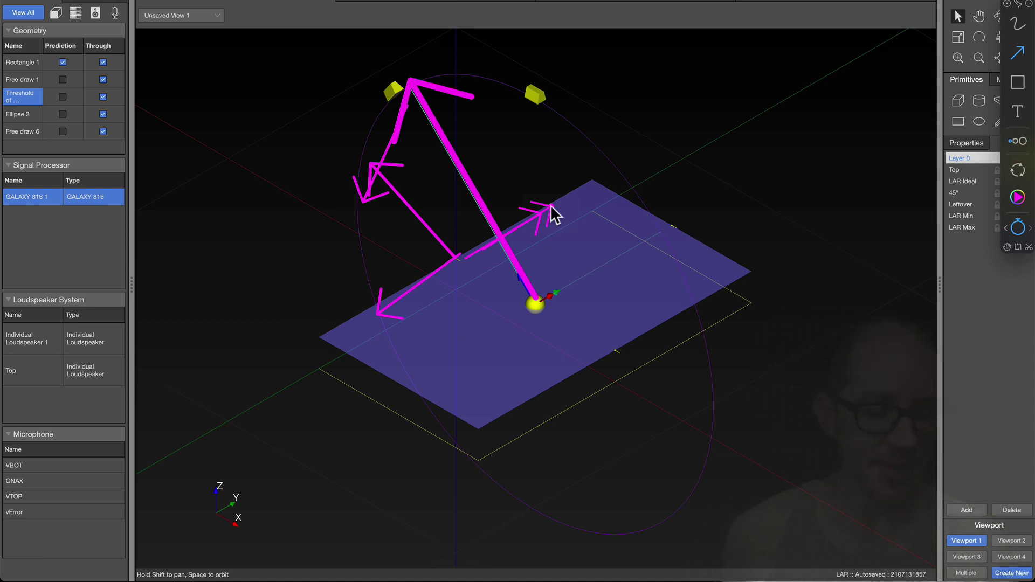
key(Escape)
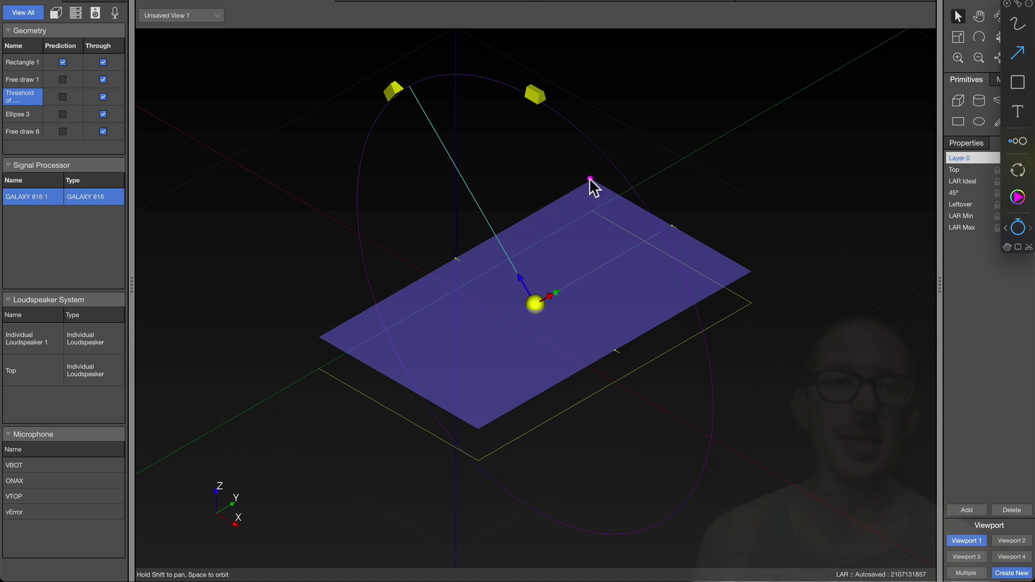
Draw arrows marking the plane's corners and width, clear them, and bring up the app switcher
drag(558, 199, 559, 201)
drag(315, 342, 315, 343)
click(358, 312)
drag(743, 278, 797, 238)
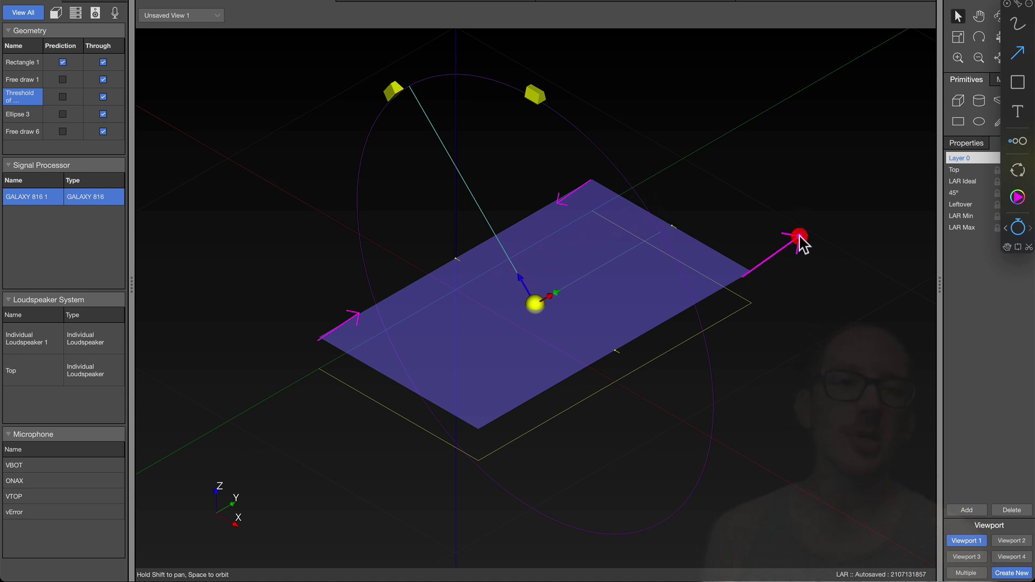
mouse_move(495, 418)
mouse_down()
mouse_move(426, 474)
mouse_move(426, 465)
mouse_up()
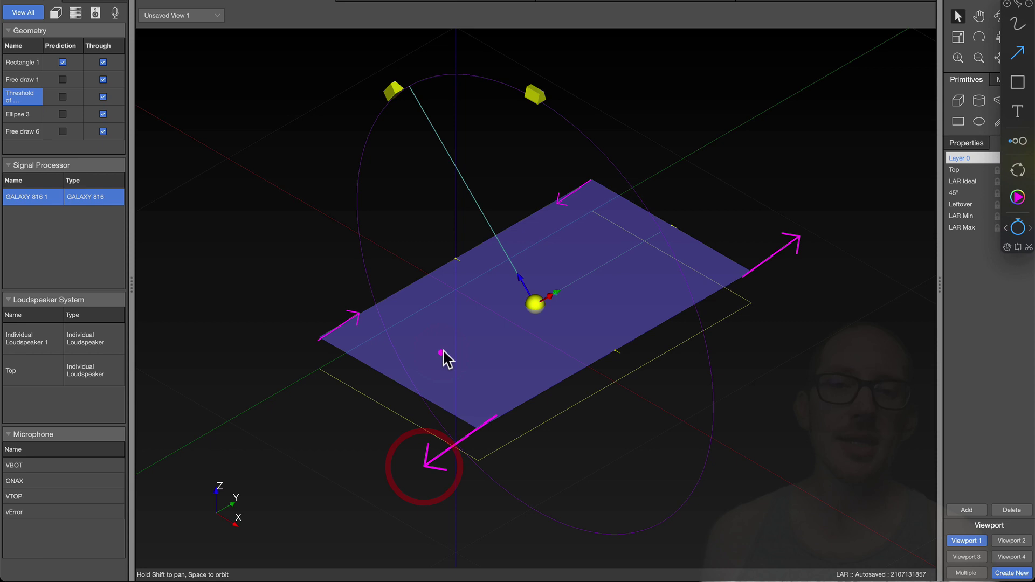
drag(405, 384, 645, 221)
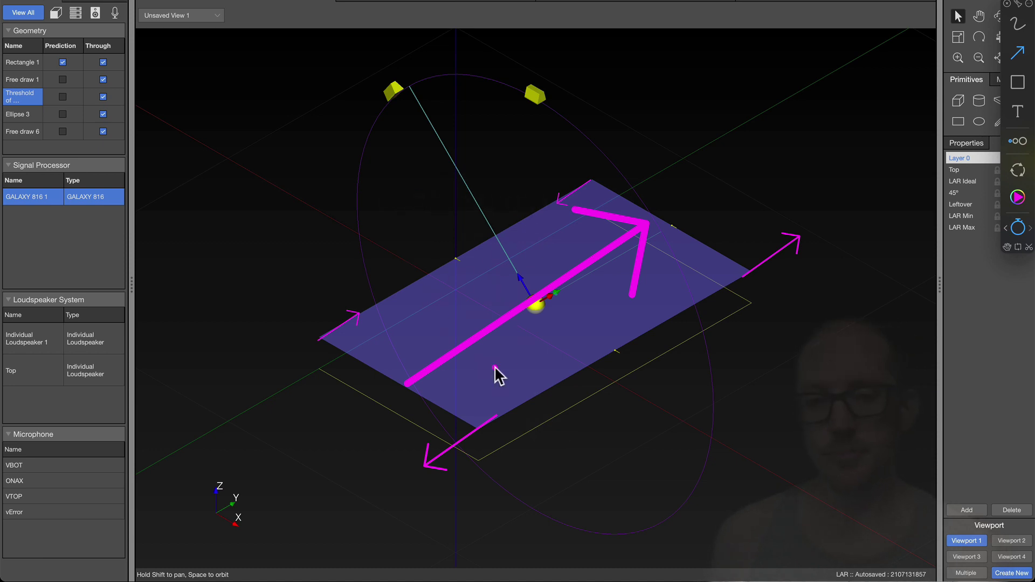
key(Escape)
key(super+Tab)
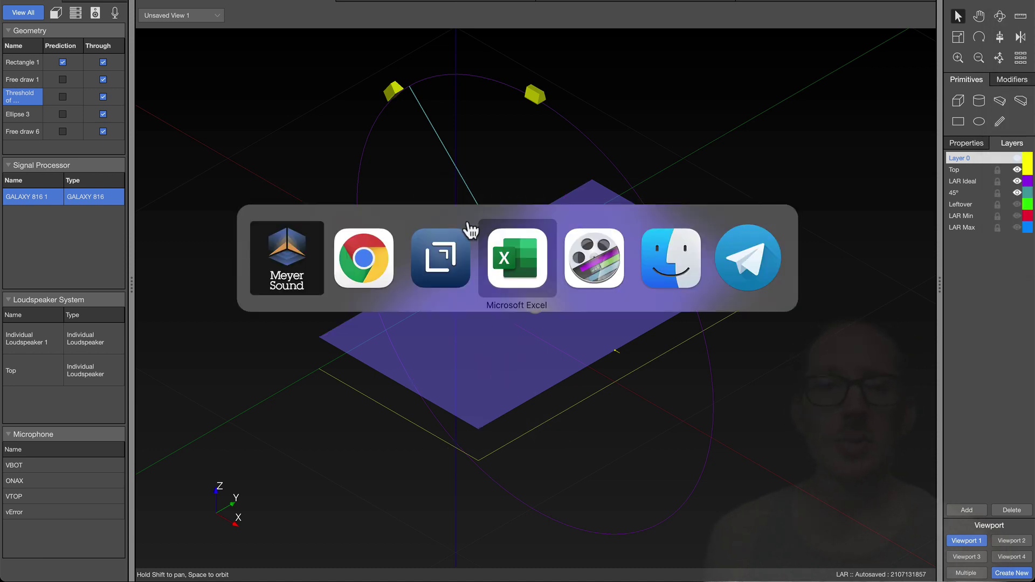
Start a new Math Notepad line below ideal reading 'minDistance ='
click(361, 258)
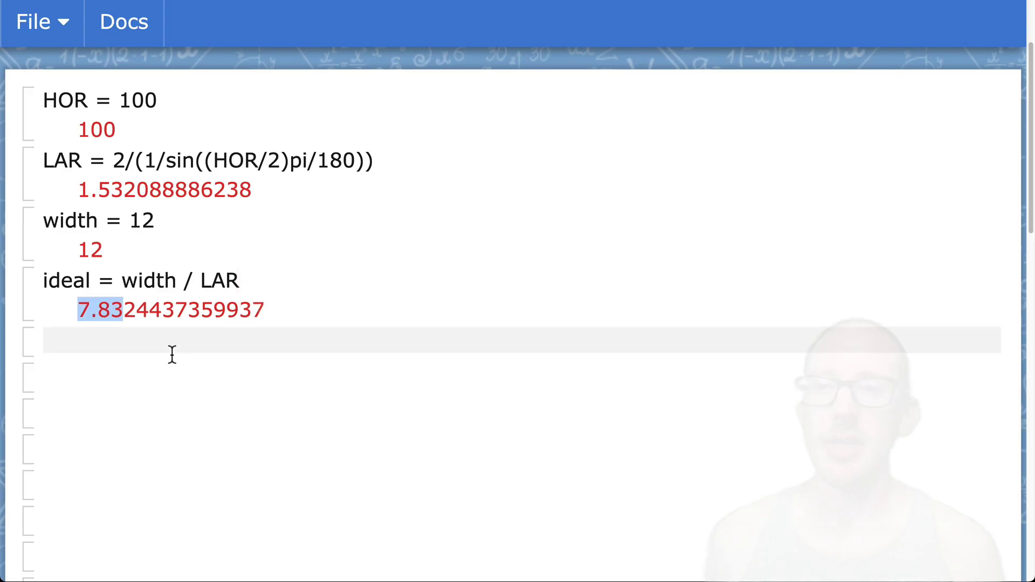
double_click(66, 281)
click(78, 339)
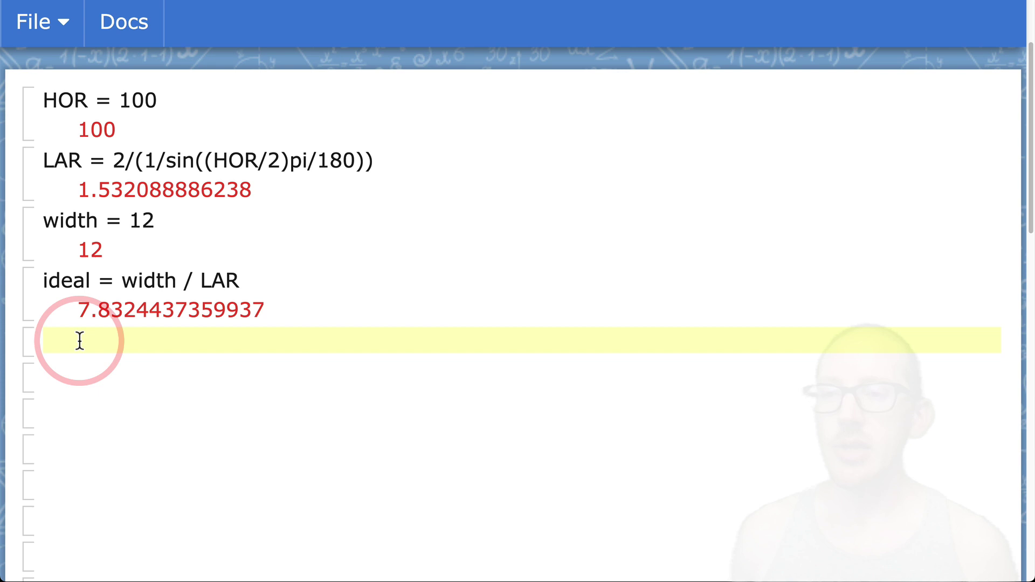
click(85, 416)
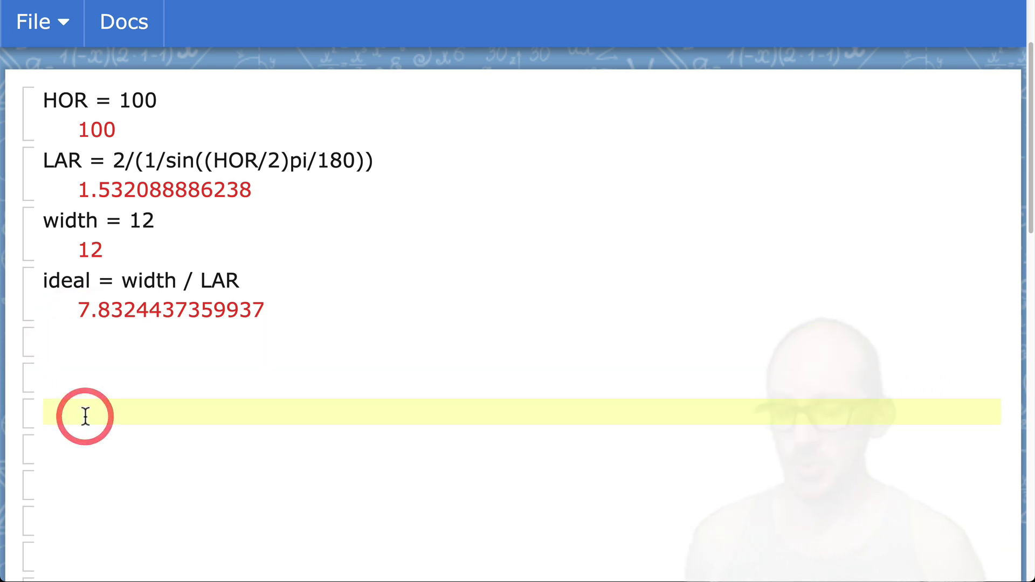
text(minDist)
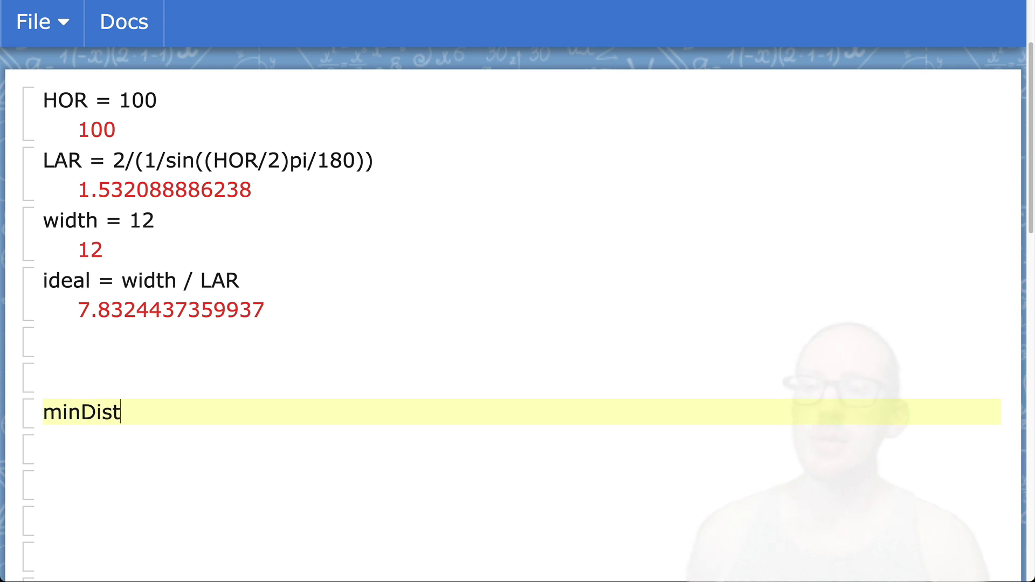
text(ance)
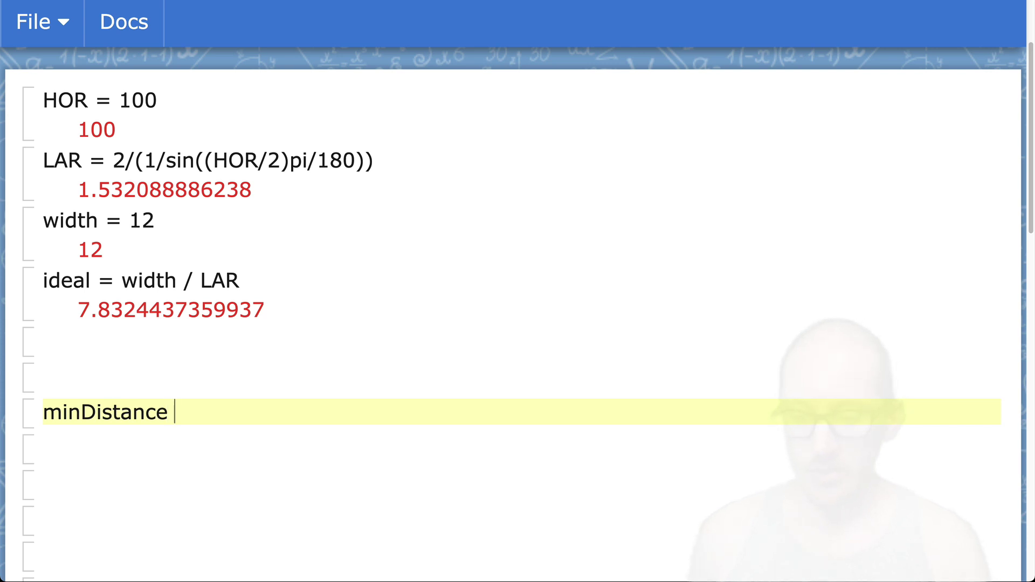
text( =)
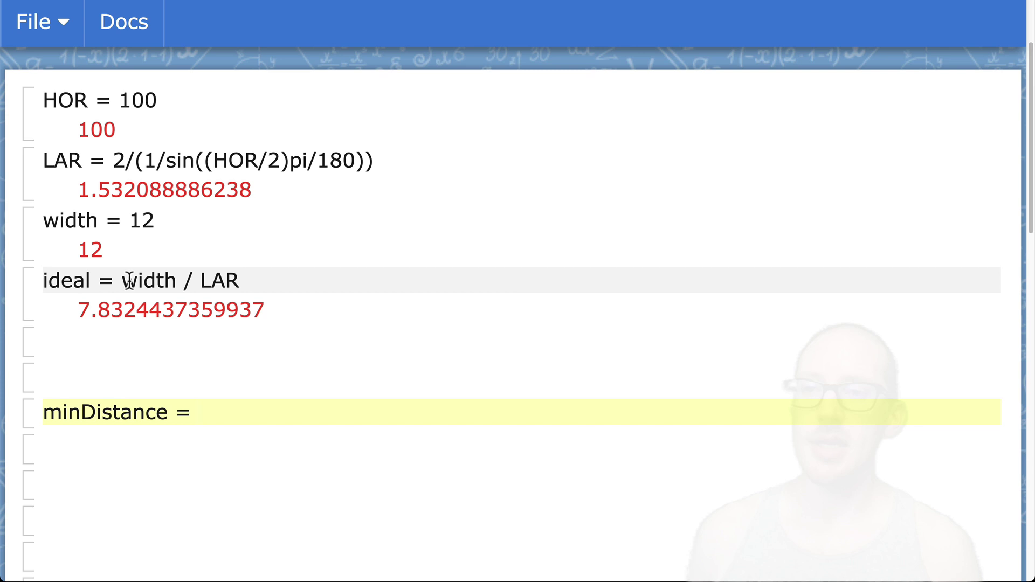
Paste width / LAR from the ideal line into it and replace width with minWidth
drag(128, 280, 254, 261)
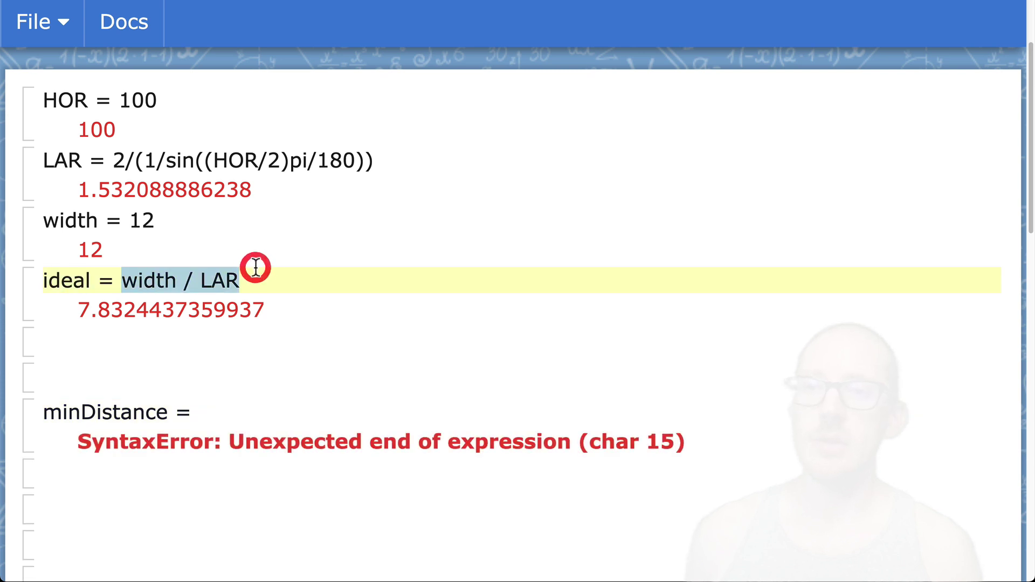
middle_click(194, 411)
click(204, 413)
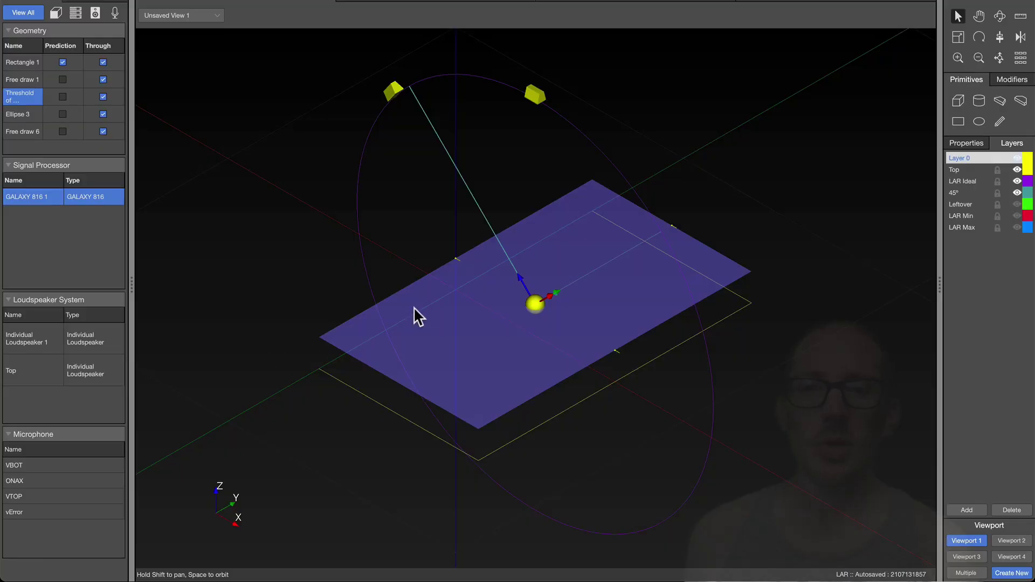
drag(457, 259, 532, 225)
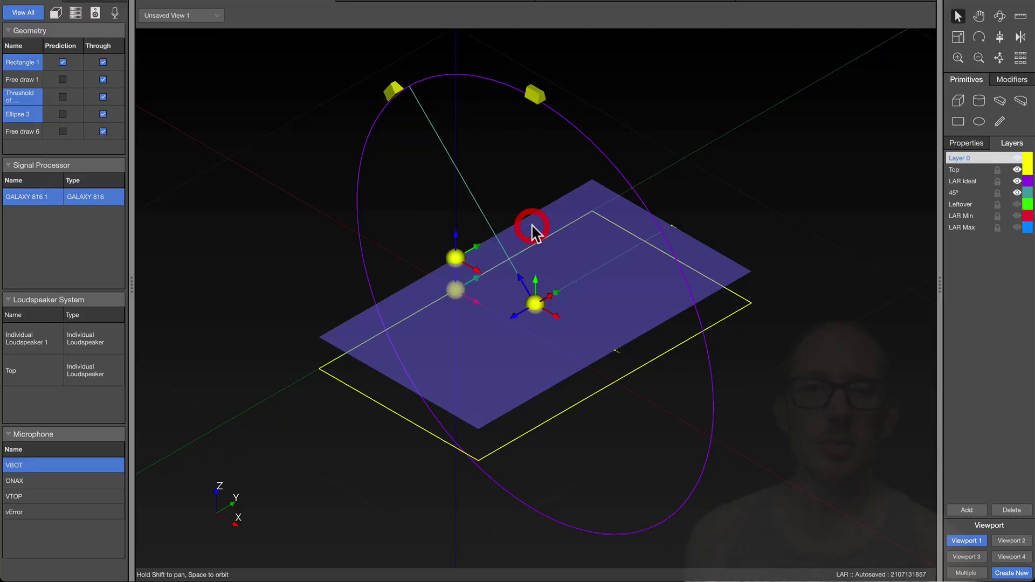
click(506, 183)
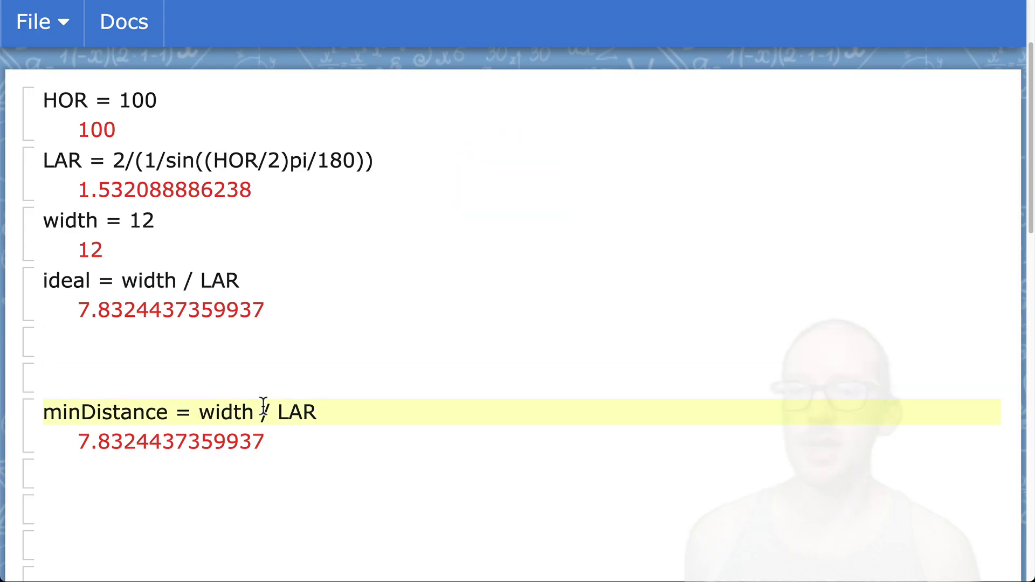
double_click(227, 405)
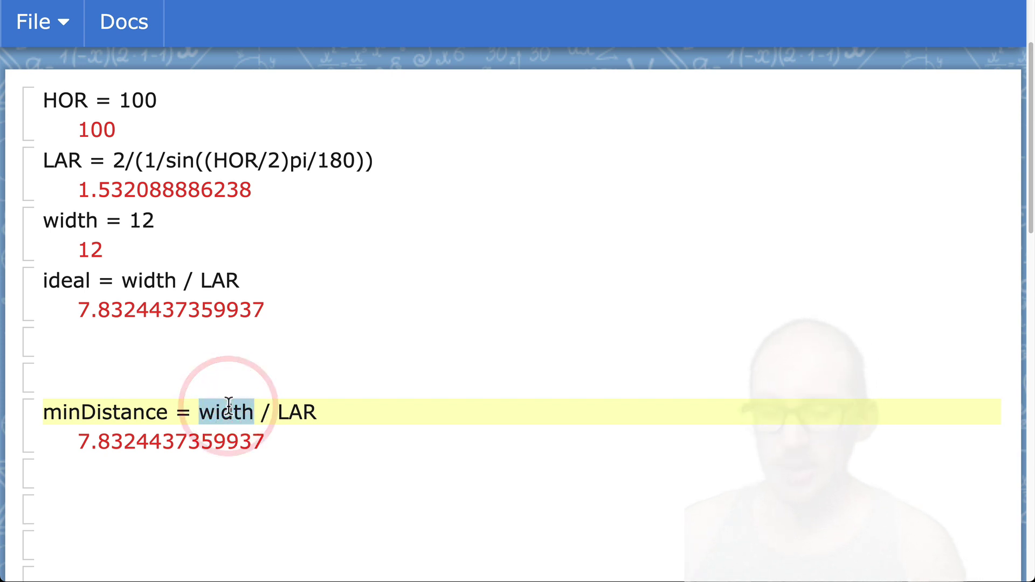
text(minWidth)
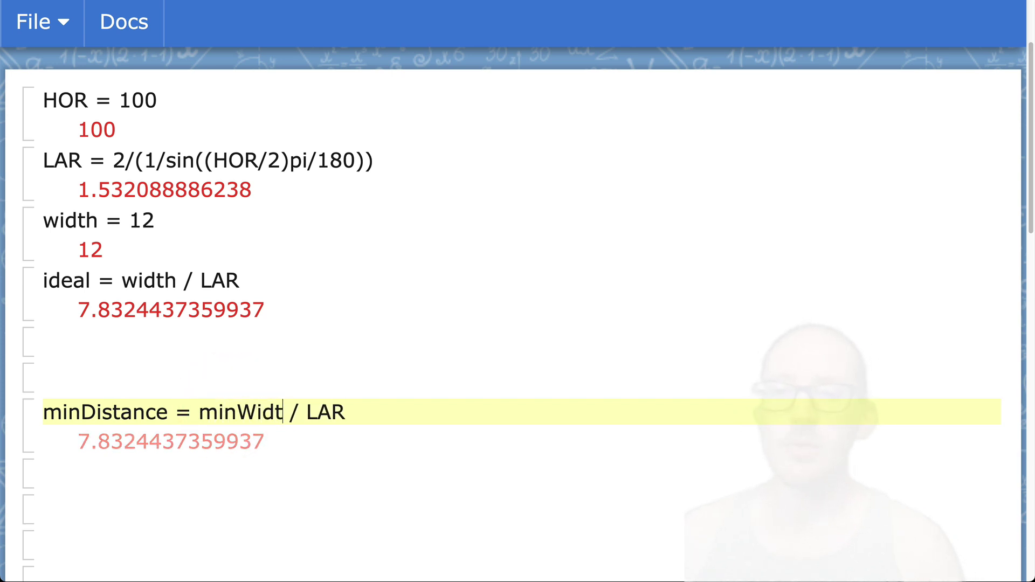
Begin a 'minWidth = width *' line above minDistance
click(125, 370)
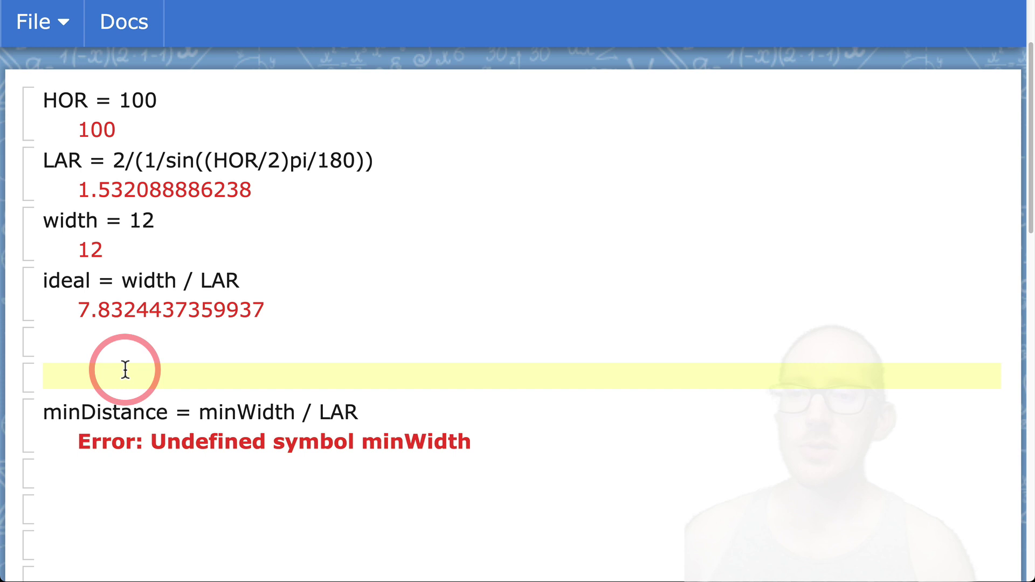
text(minWid)
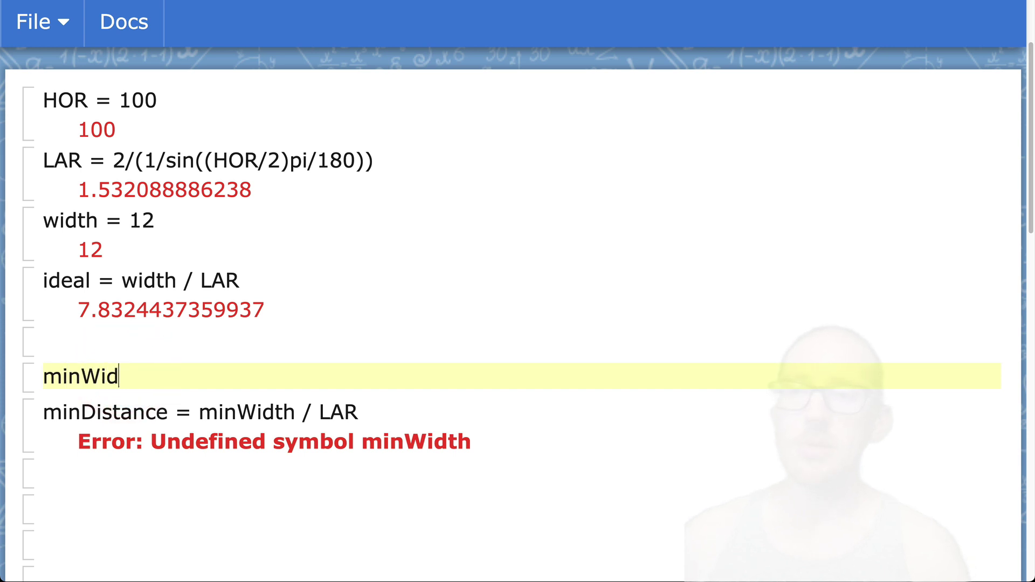
text(th = width)
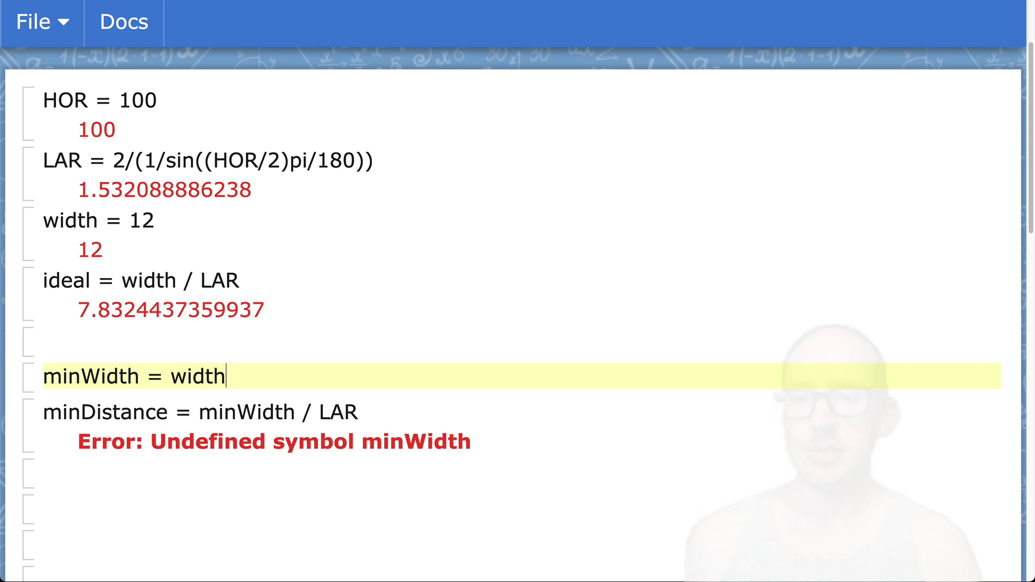
text(*)
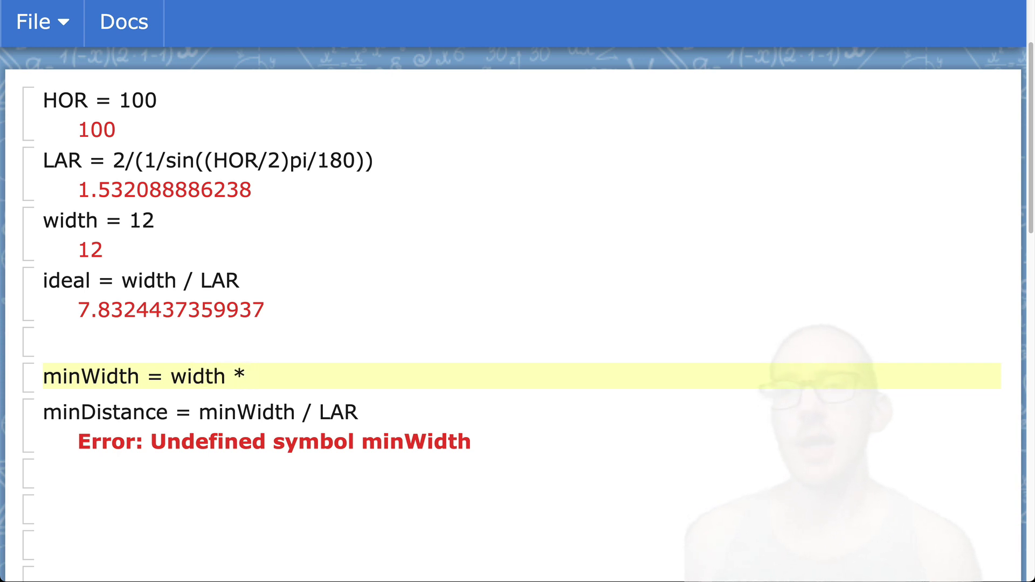
double_click(143, 221)
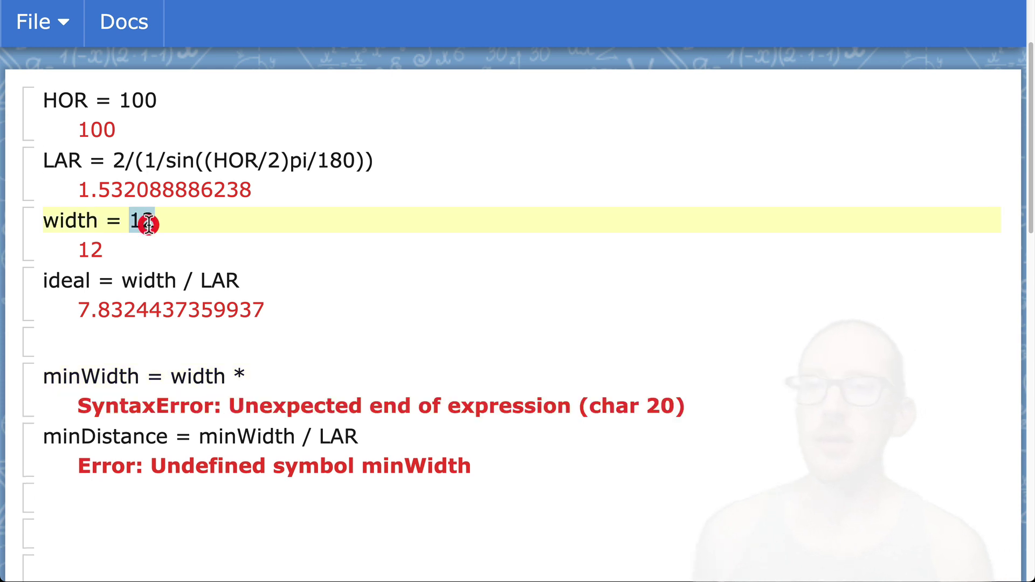
click(276, 377)
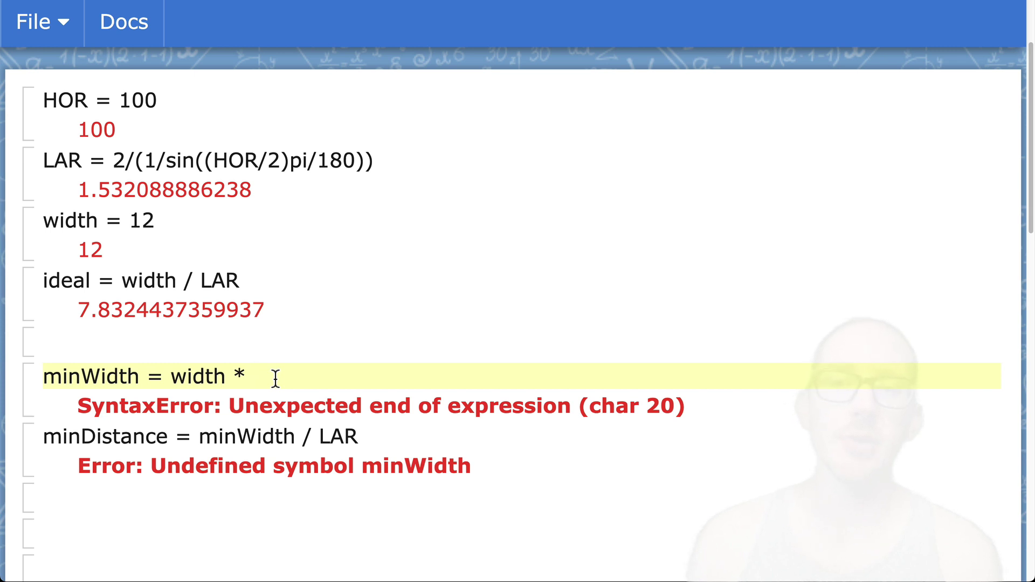
Add a line above it reading 'lin = 10^(-3 / 20)'
click(224, 342)
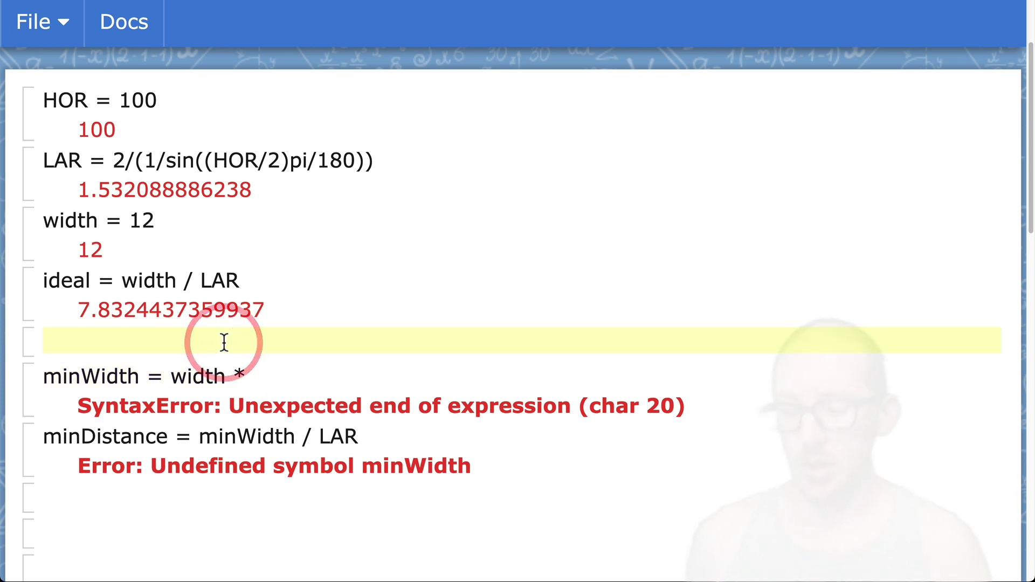
text(lin)
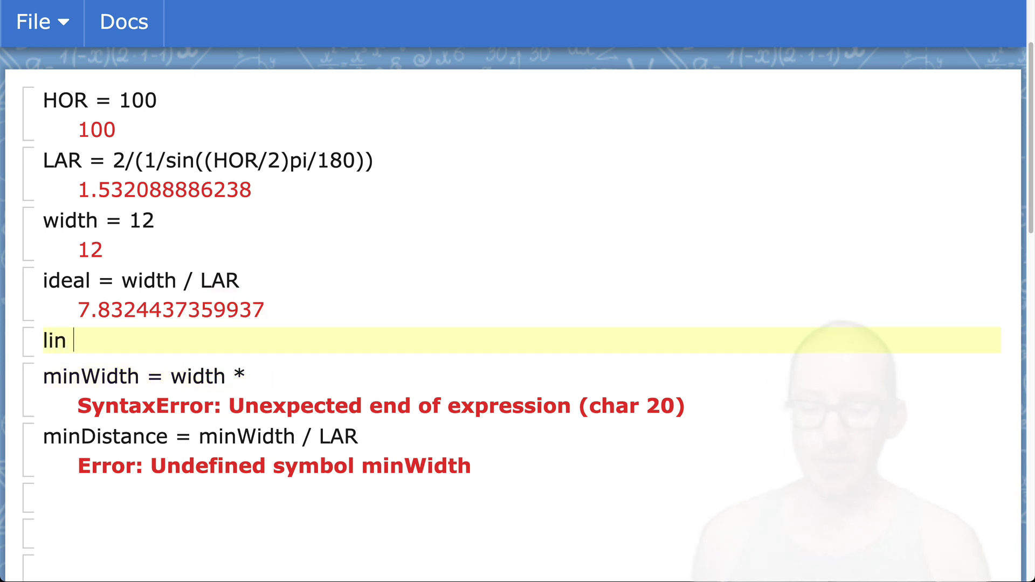
text( =)
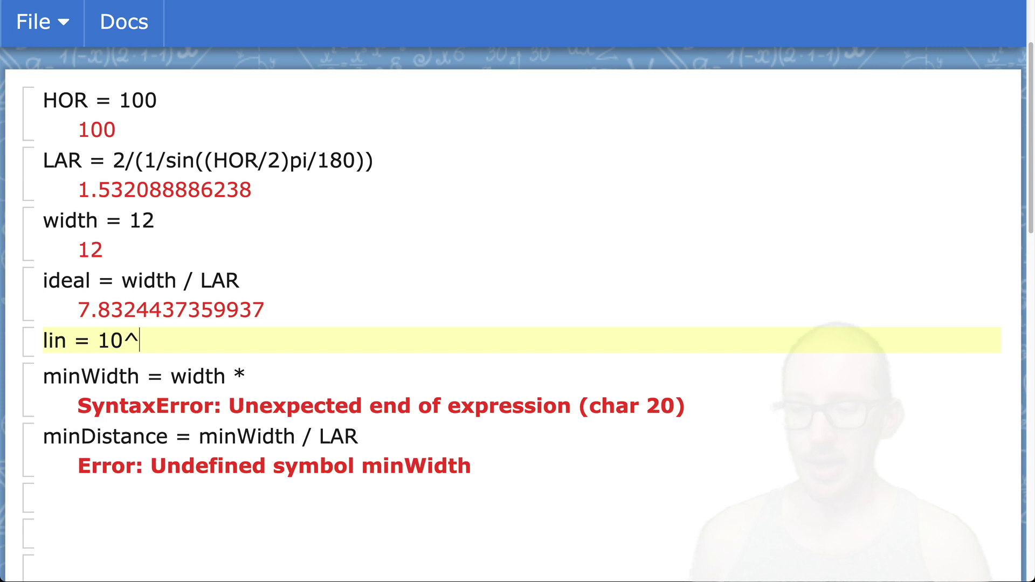
text(10^(-3 / 20)
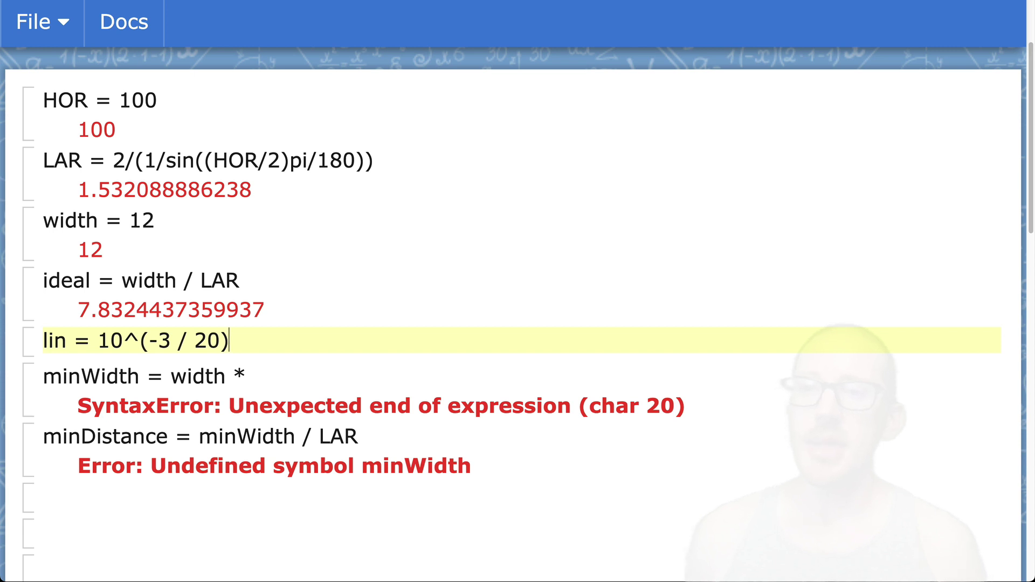
click(213, 376)
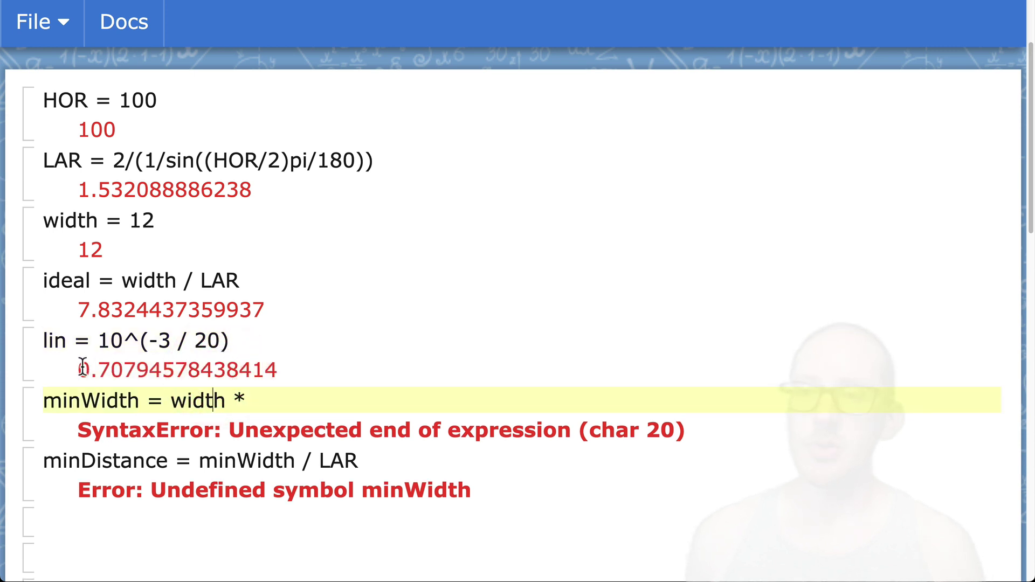
drag(83, 366, 115, 367)
click(290, 399)
text(lin)
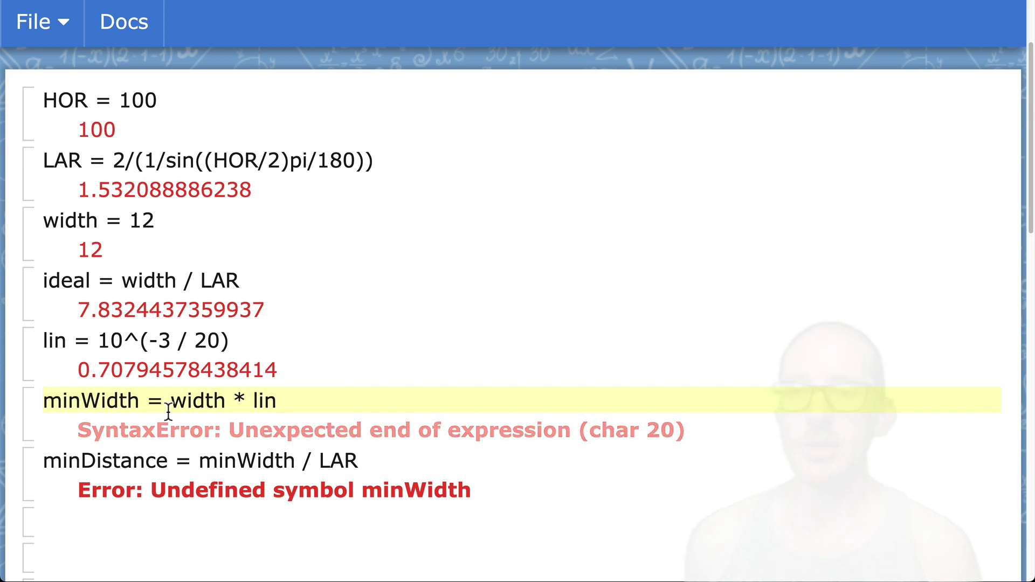
click(169, 467)
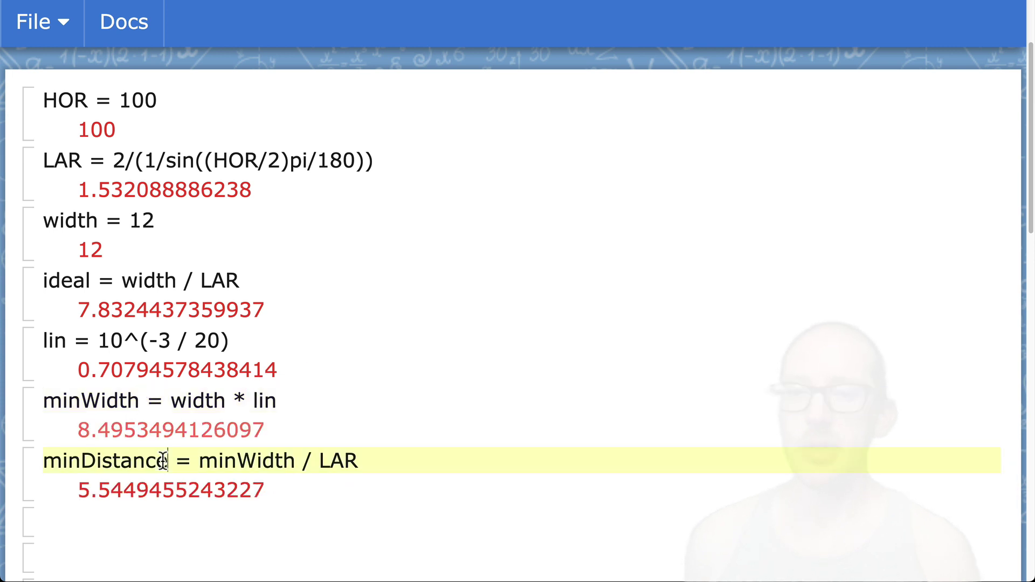
click(80, 429)
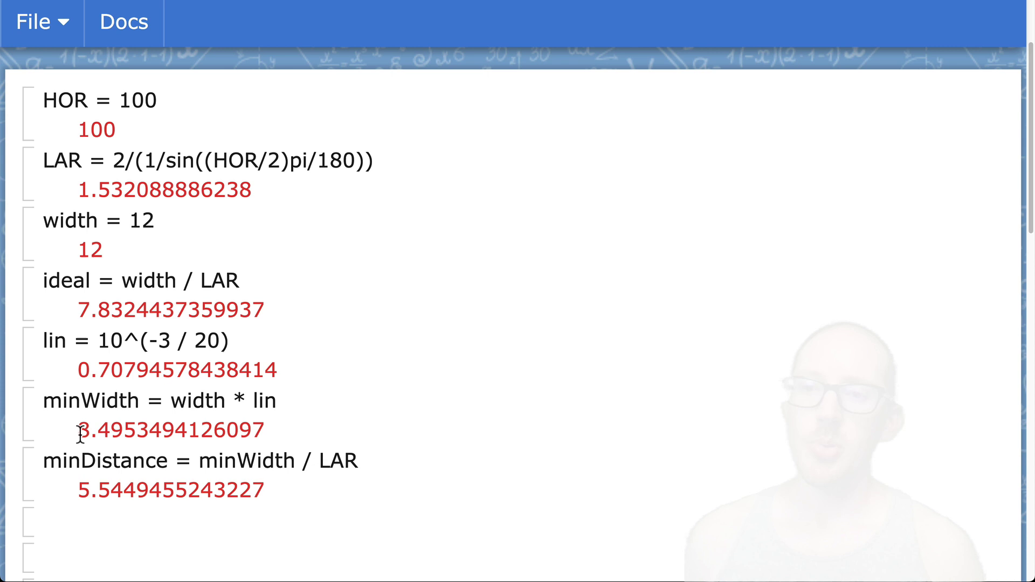
drag(111, 429, 73, 434)
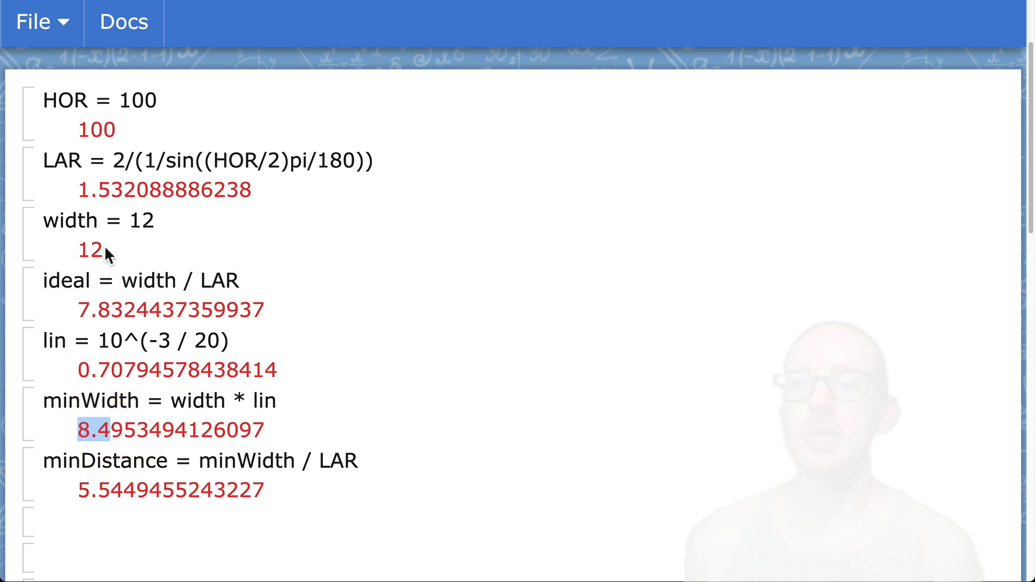
click(139, 222)
double_click(142, 221)
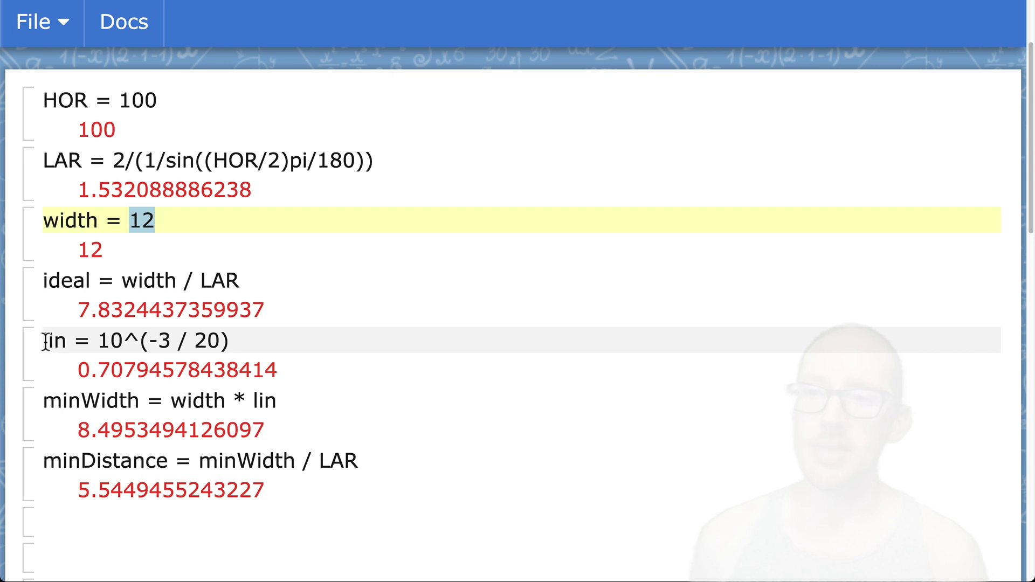
drag(45, 340, 76, 342)
click(111, 522)
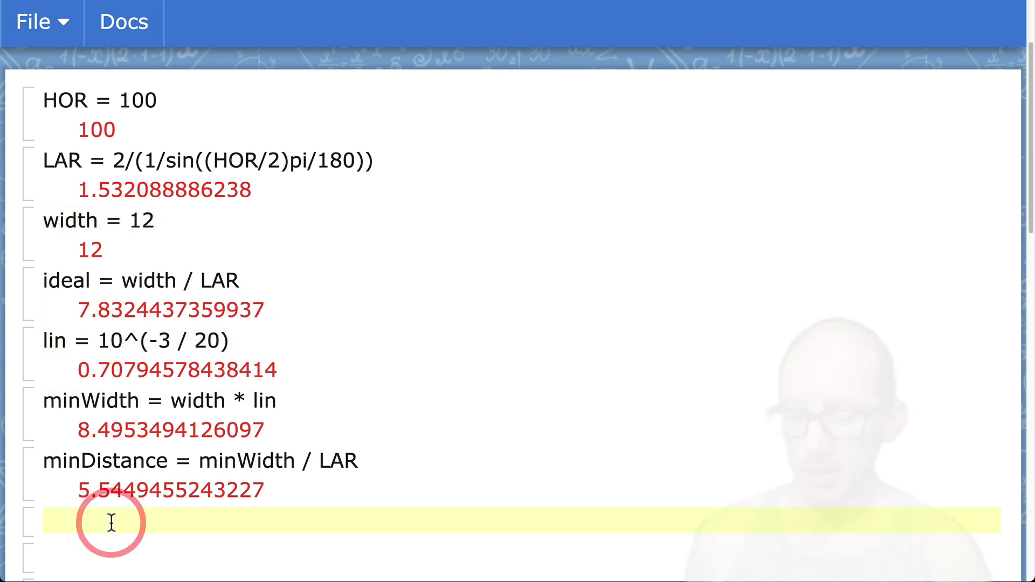
text(dB = )
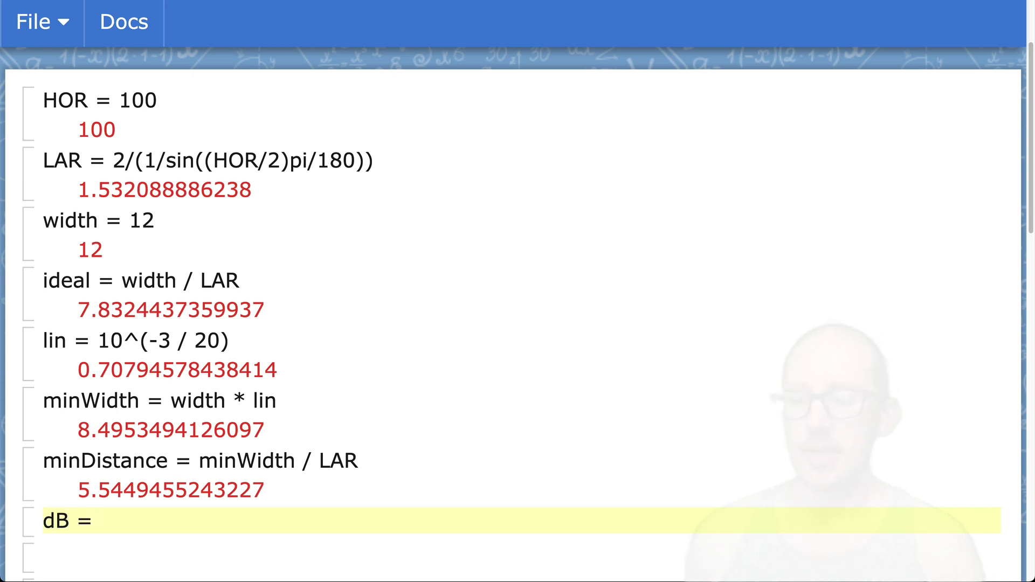
text(20log10(lin)
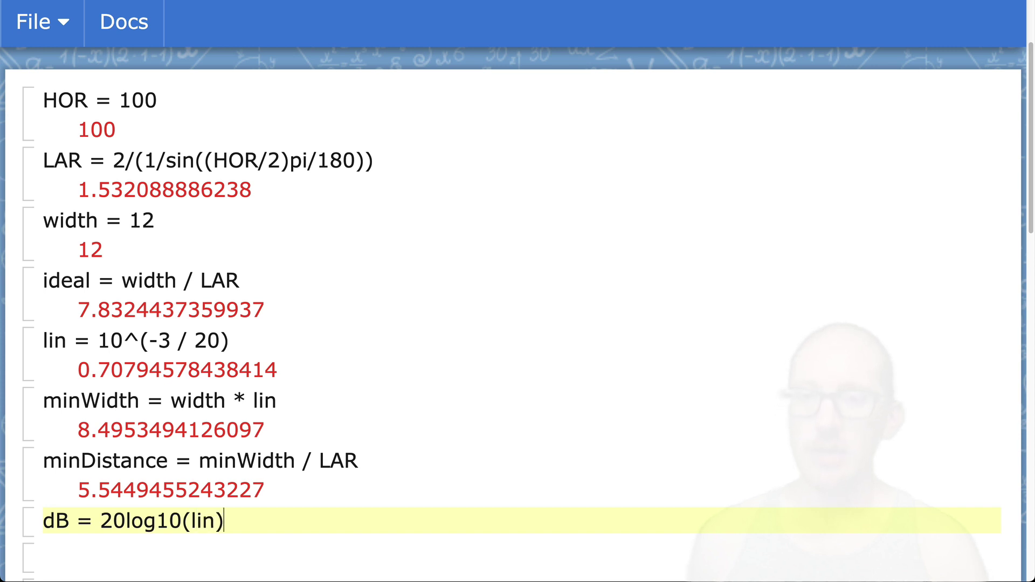
click(66, 557)
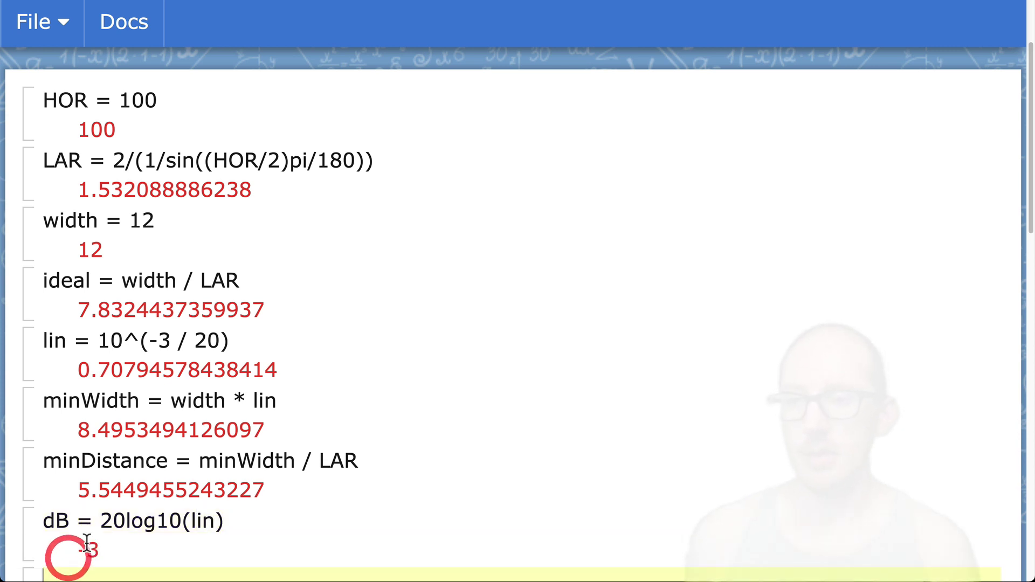
double_click(102, 547)
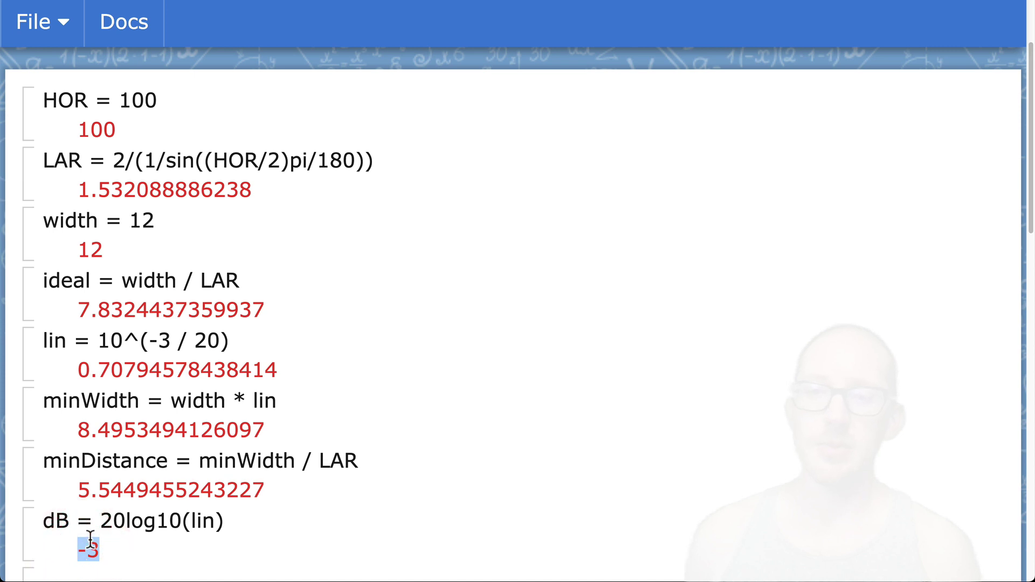
drag(101, 520, 214, 521)
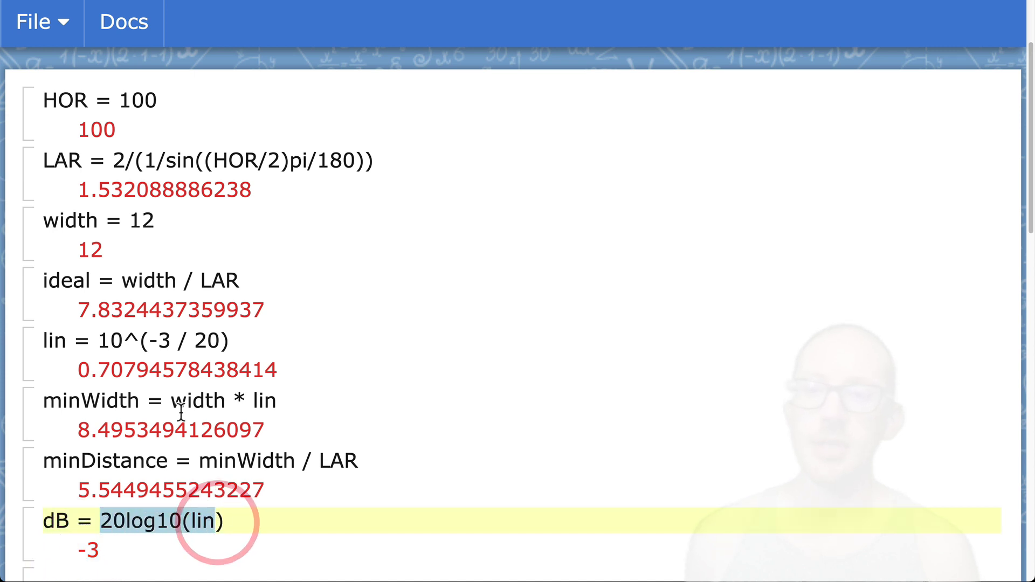
drag(113, 329, 224, 340)
click(108, 365)
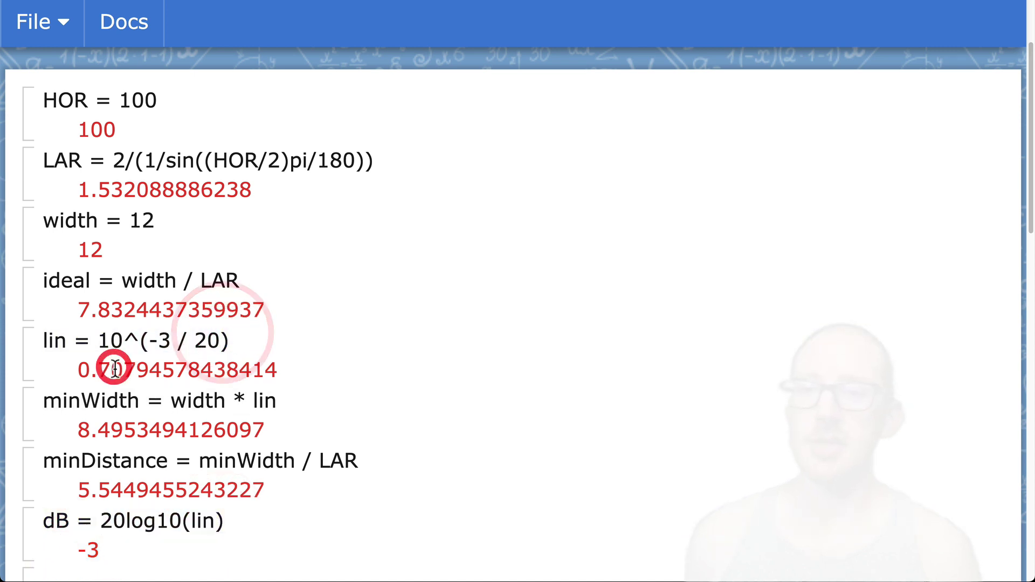
triple_click(145, 521)
key(BackSpace)
key(BackSpace)
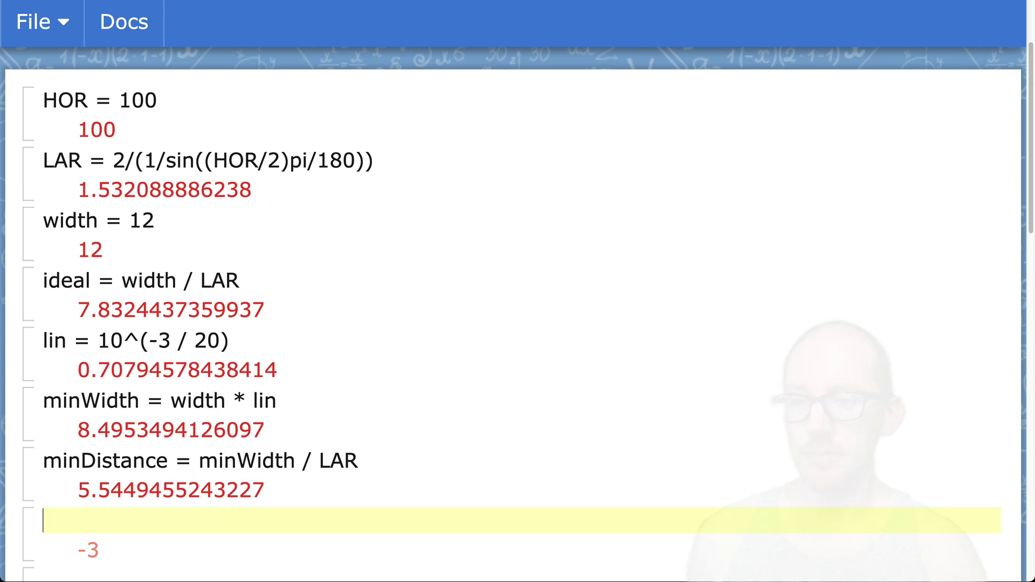
click(100, 400)
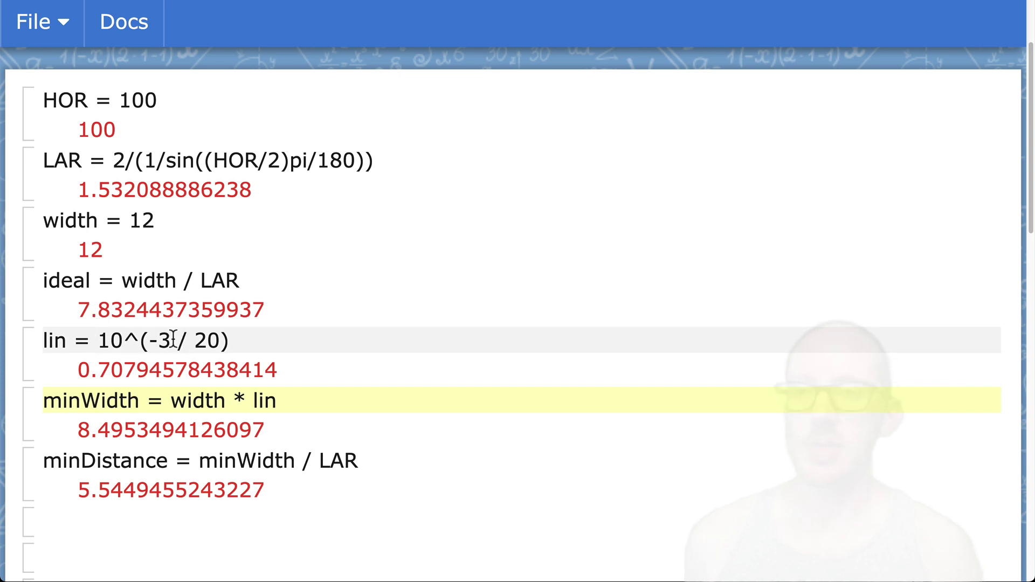
double_click(72, 402)
drag(156, 462, 127, 488)
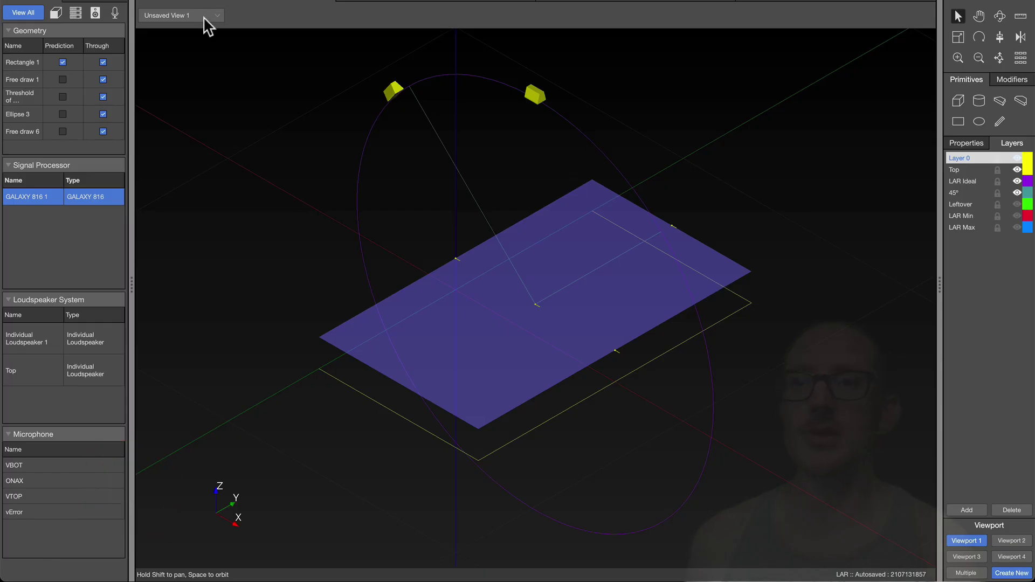
Switch to Left View and mark up arrows between loudspeaker, circle centre and listening point
click(203, 16)
click(176, 3)
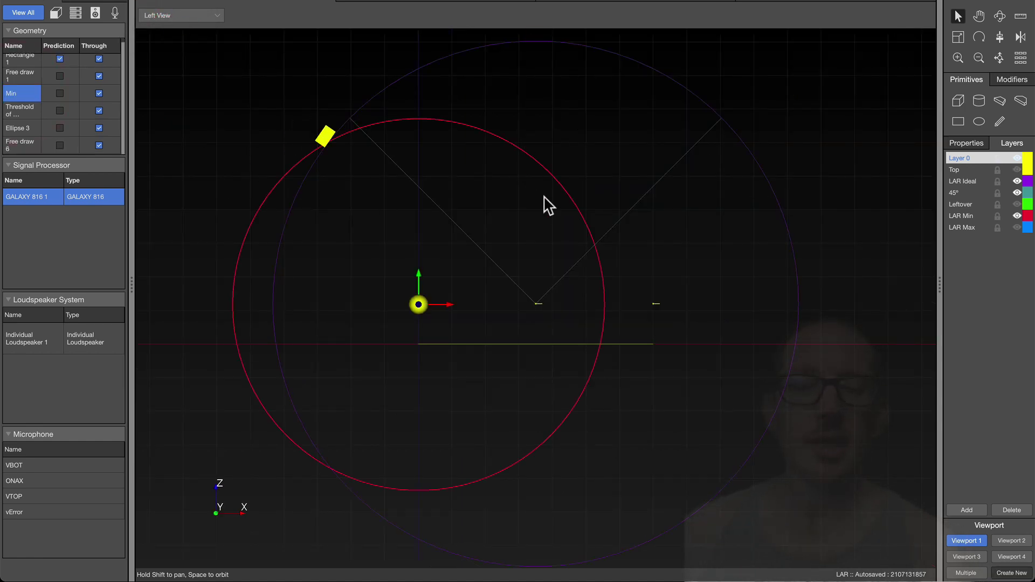
key(super+alt+b)
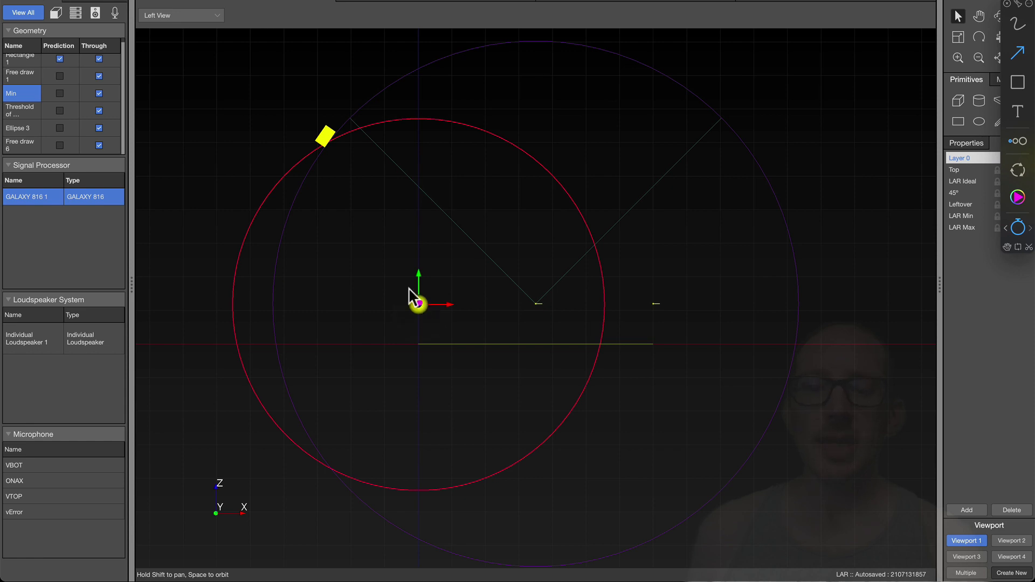
drag(419, 304, 318, 151)
click(359, 181)
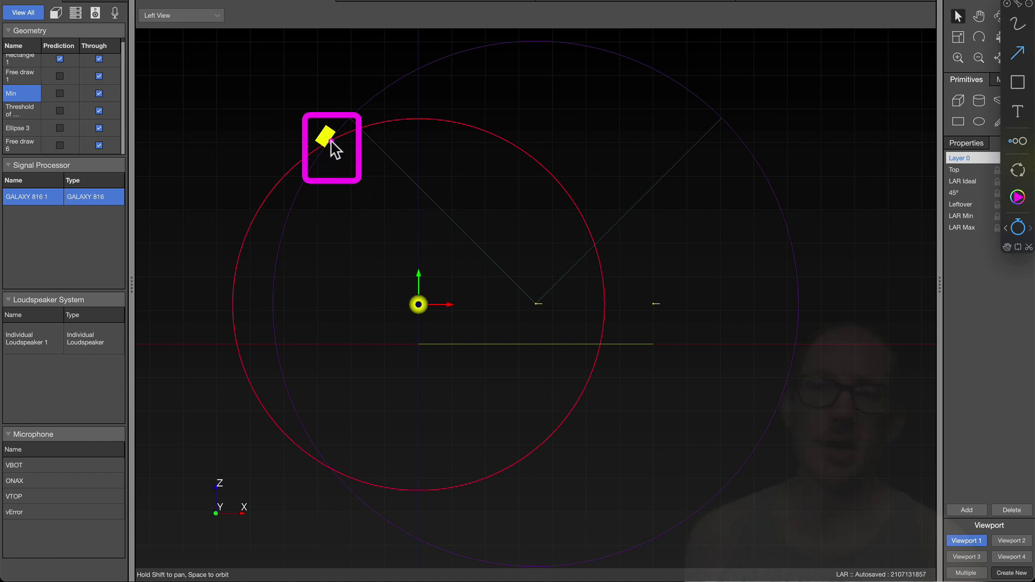
click(541, 301)
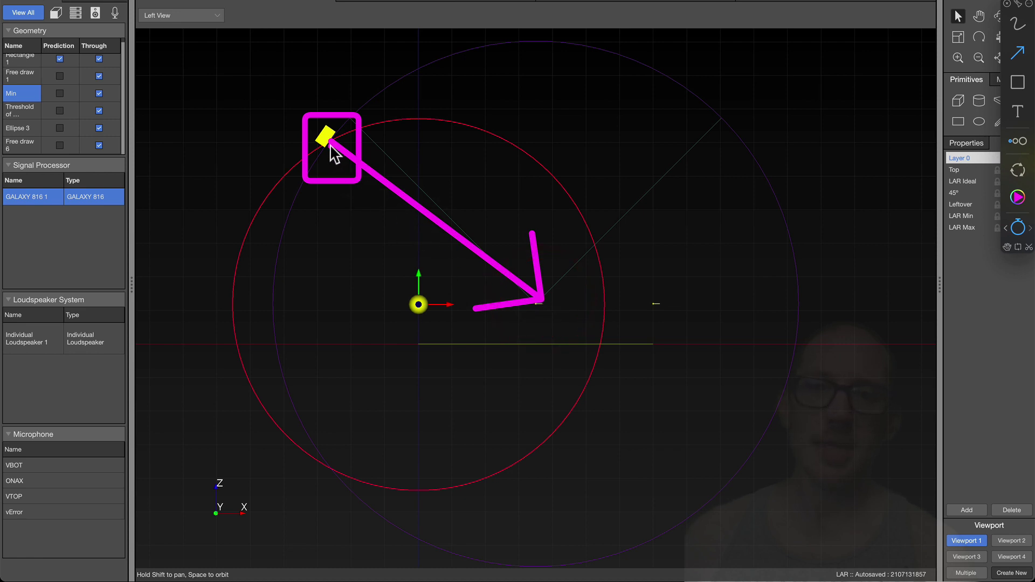
drag(326, 141, 419, 305)
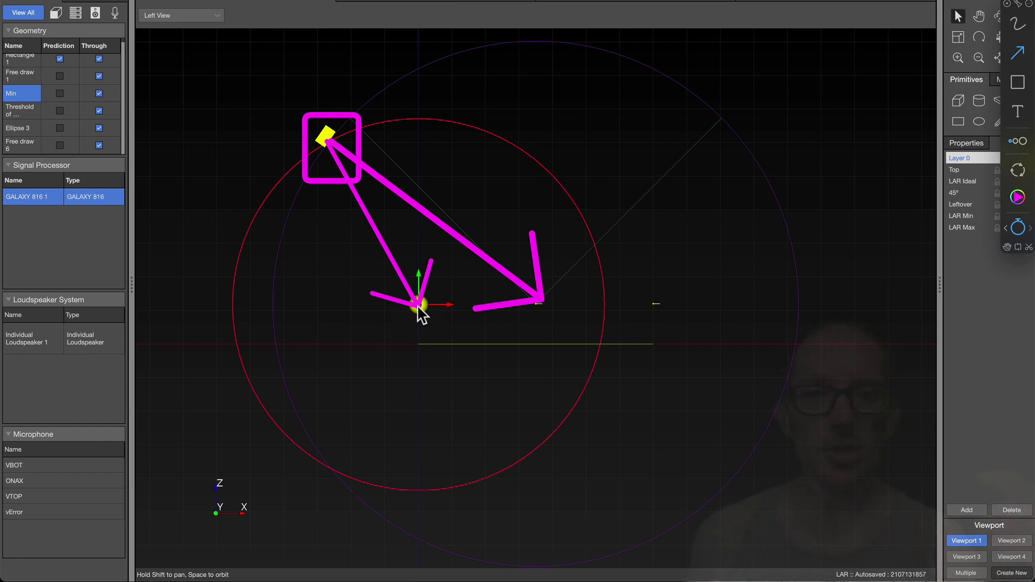
key(Escape)
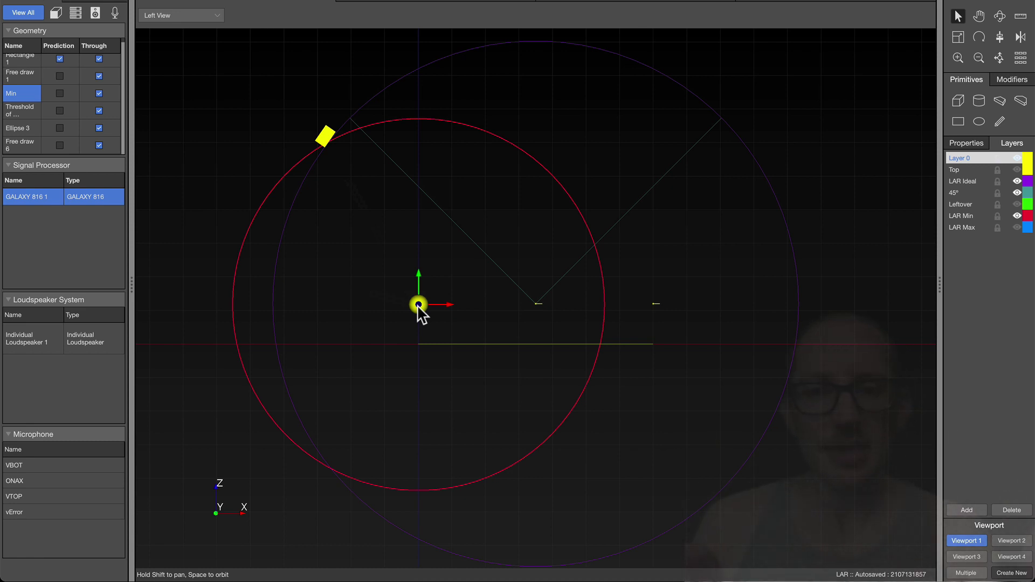
Turn on the LAR Max layer so its blue circle appears
click(1017, 227)
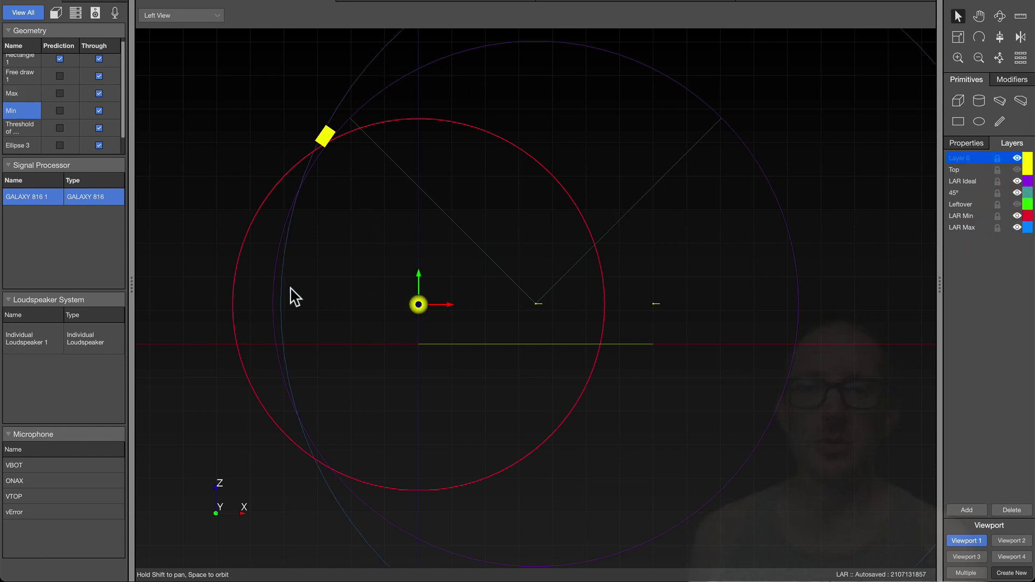
click(18, 96)
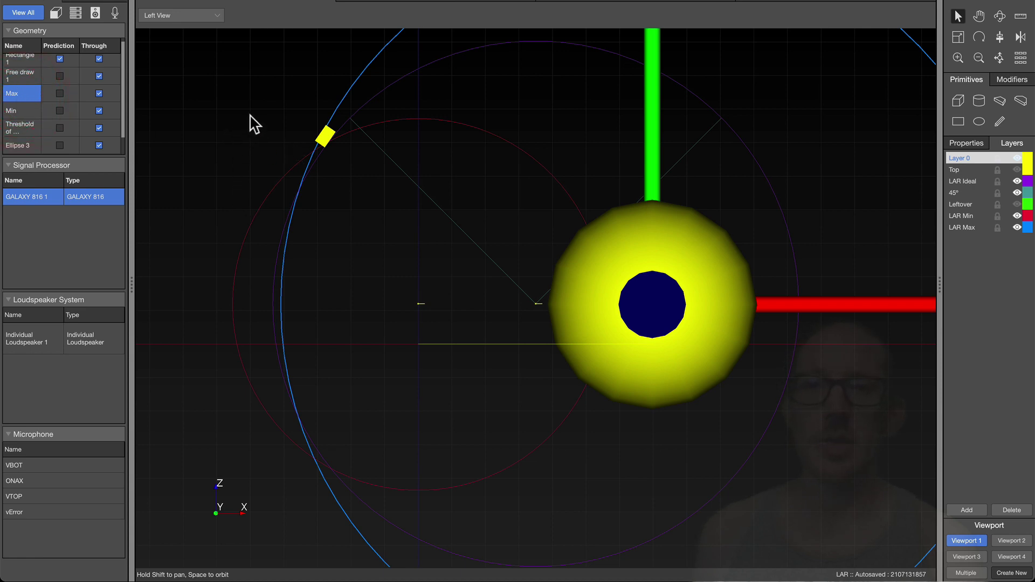
click(377, 271)
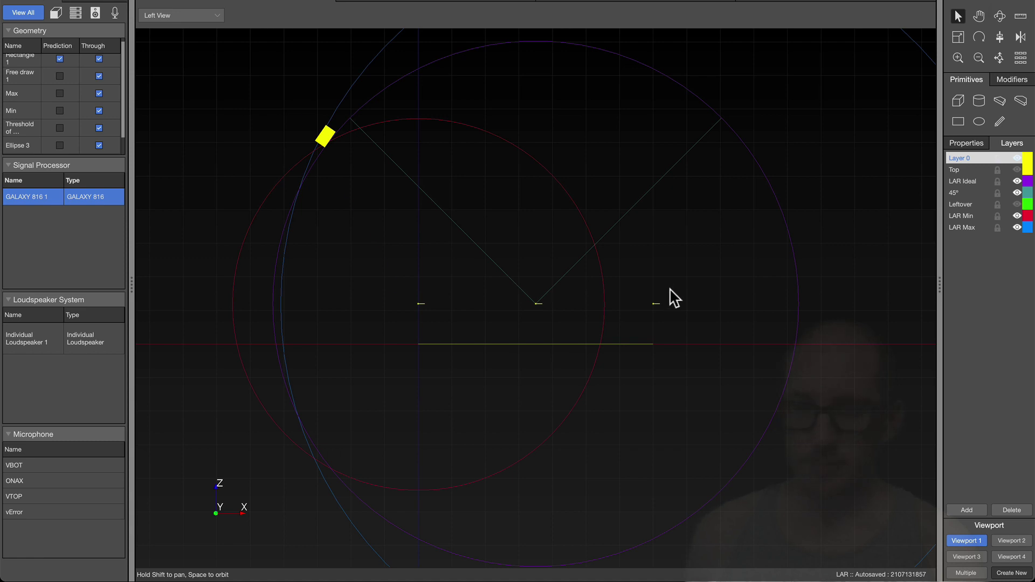
Mark up arrows pointing toward the loudspeaker, then clear them
key(ctrl+shift+a)
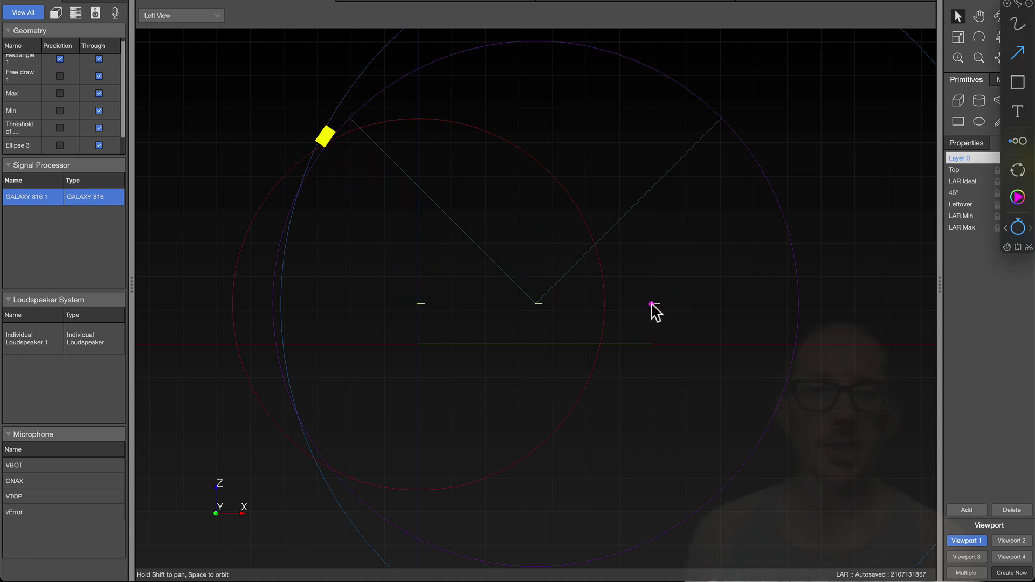
mouse_move(654, 303)
mouse_down()
mouse_move(455, 285)
mouse_move(303, 197)
mouse_up()
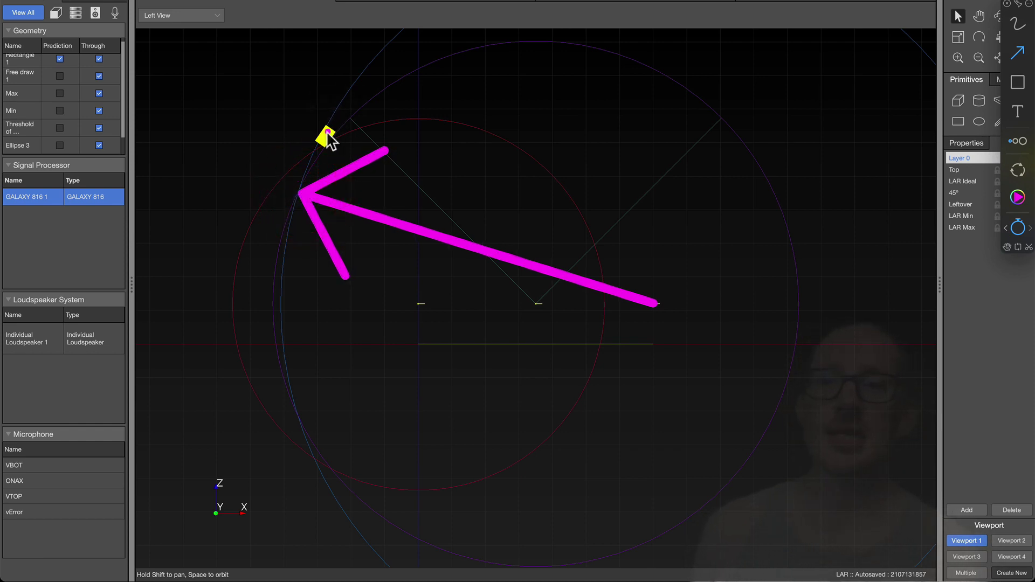
mouse_move(326, 135)
mouse_down()
mouse_move(321, 174)
mouse_move(302, 195)
mouse_up()
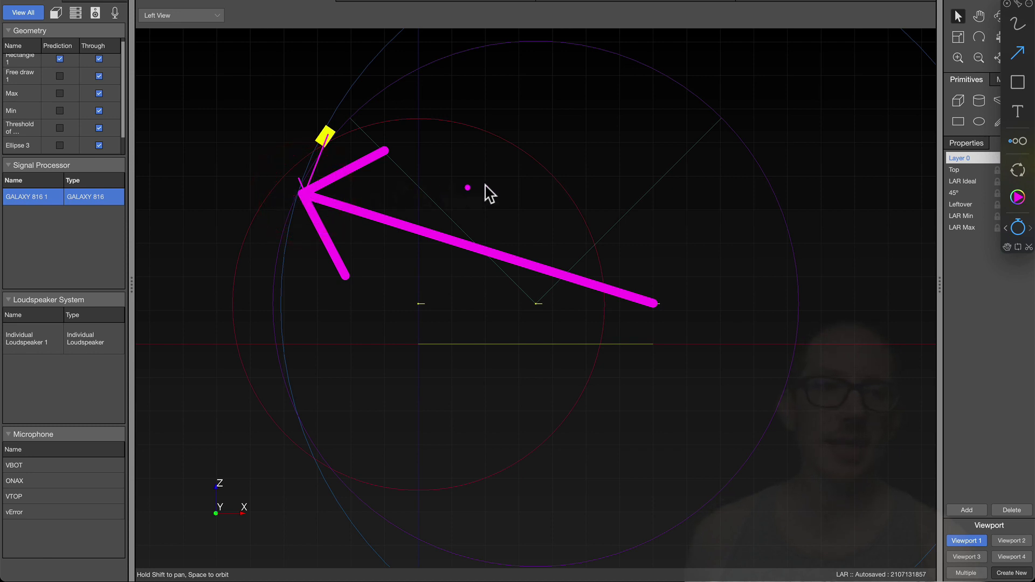
key(Escape)
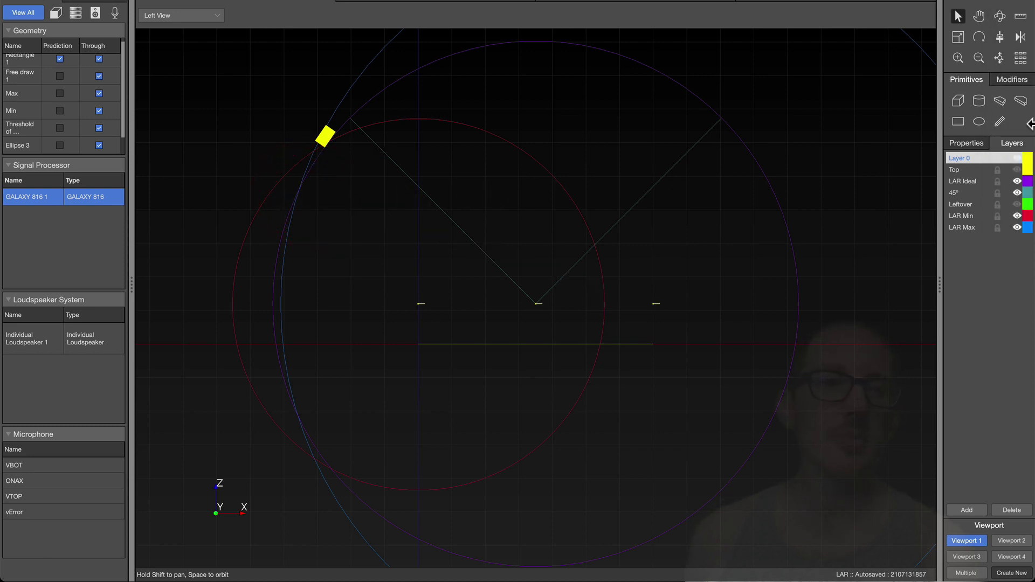
Hide LAR Max, box the areas around the circles and loudspeaker, then erase the markup
click(1017, 227)
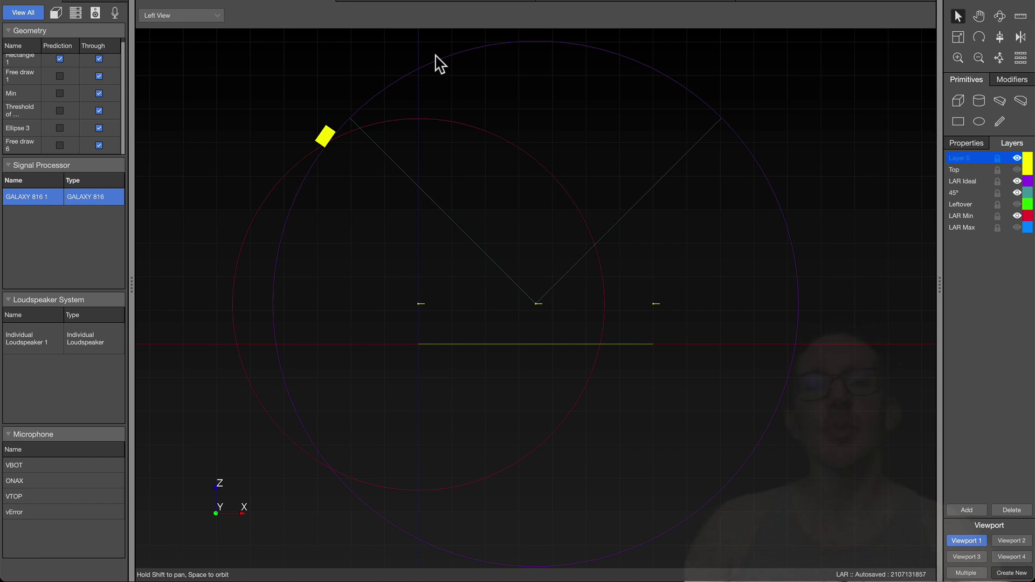
key(ctrl+alt+a)
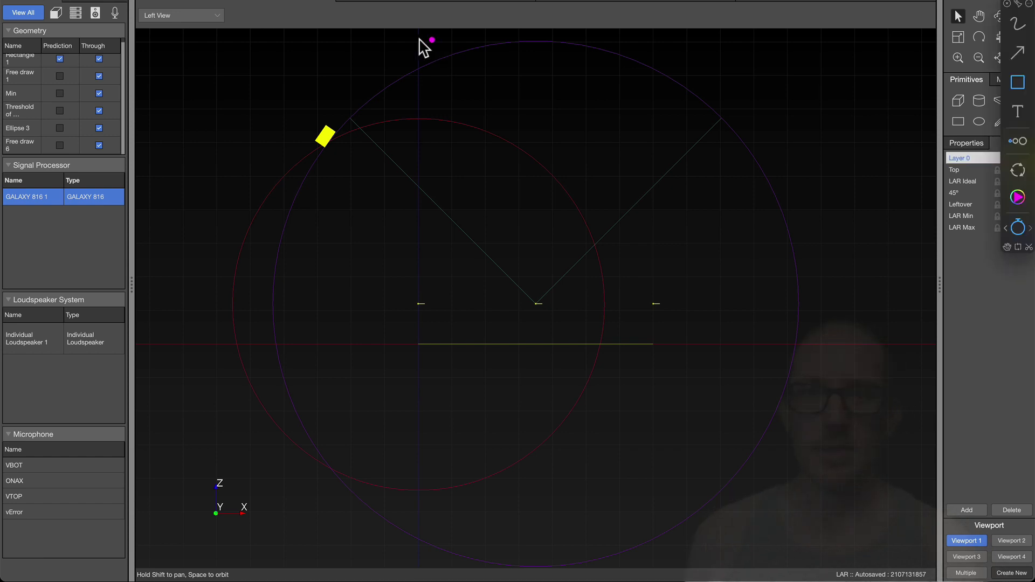
drag(359, 26, 694, 103)
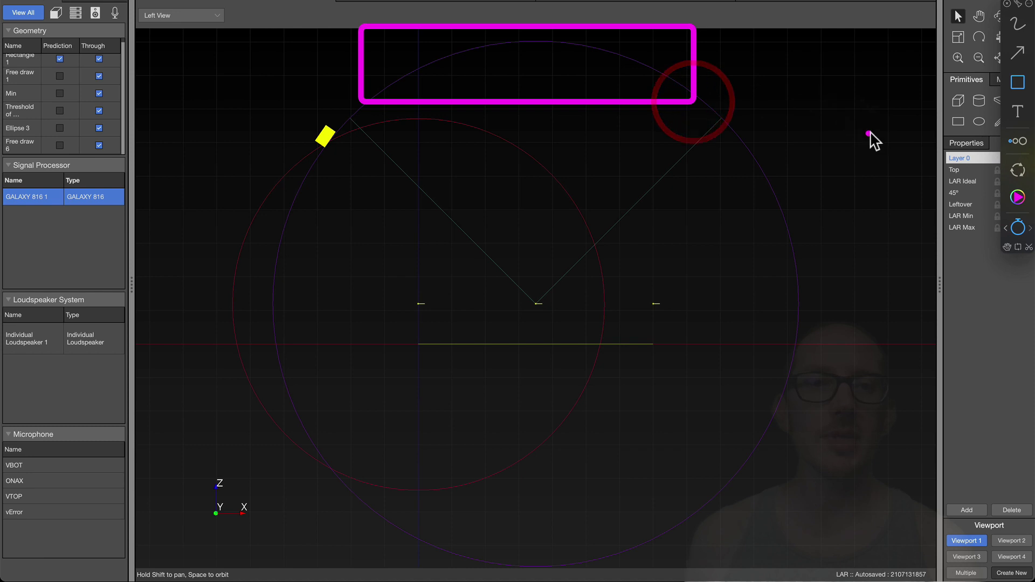
mouse_move(895, 122)
mouse_down()
mouse_move(741, 319)
mouse_move(724, 326)
mouse_up()
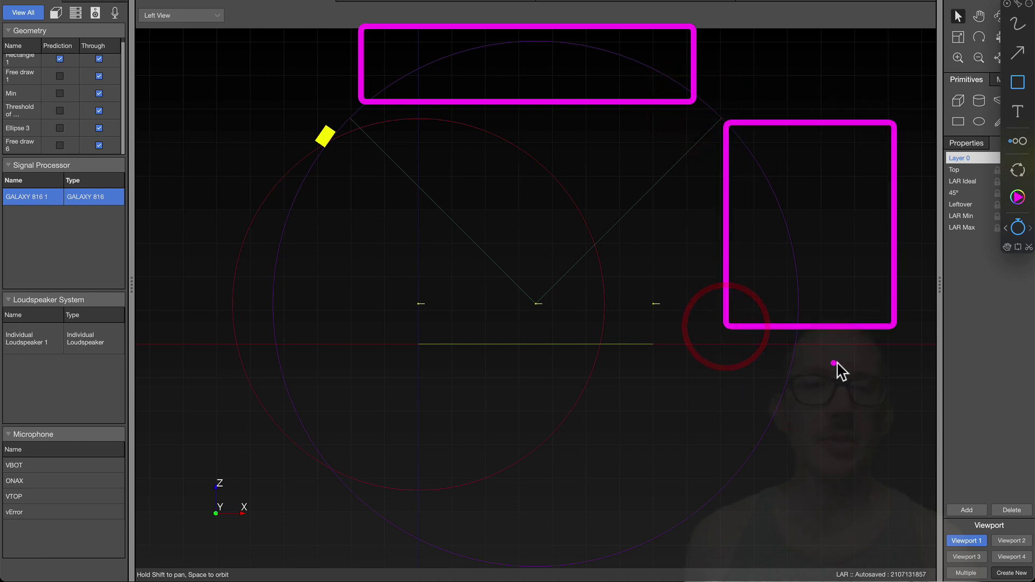
mouse_move(854, 354)
mouse_down()
mouse_move(354, 564)
mouse_move(253, 559)
mouse_up()
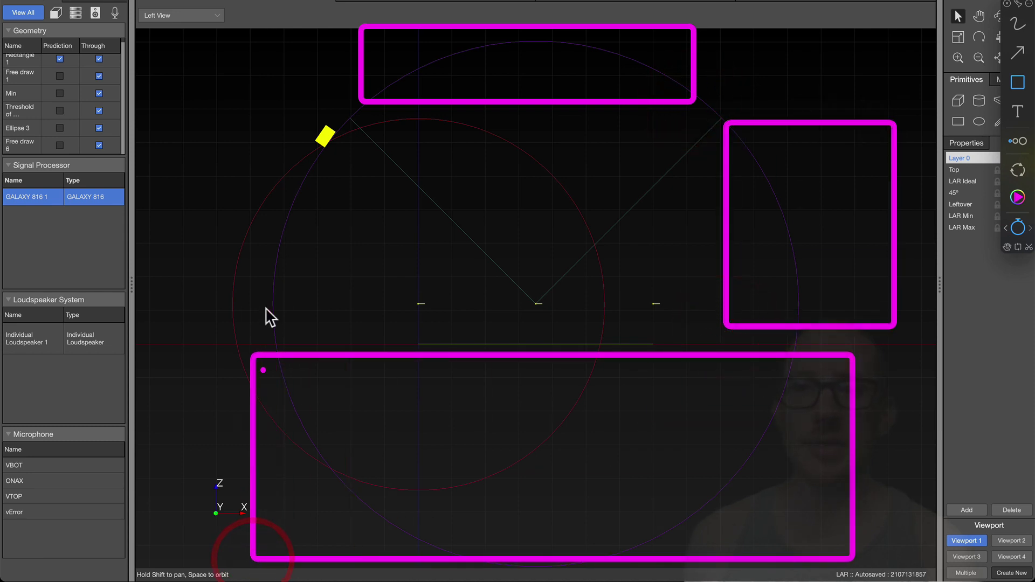
drag(227, 161, 360, 324)
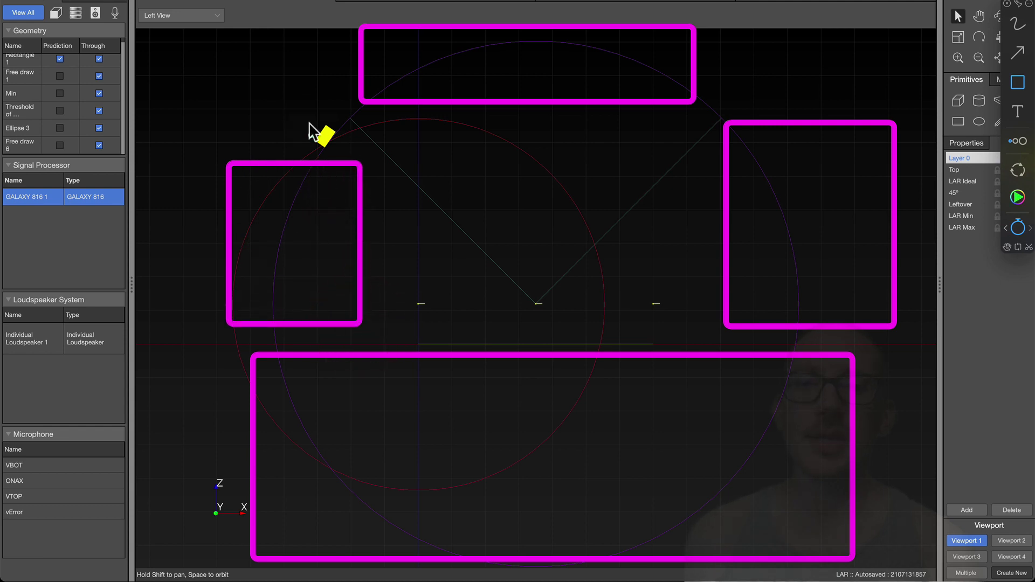
drag(305, 102, 352, 165)
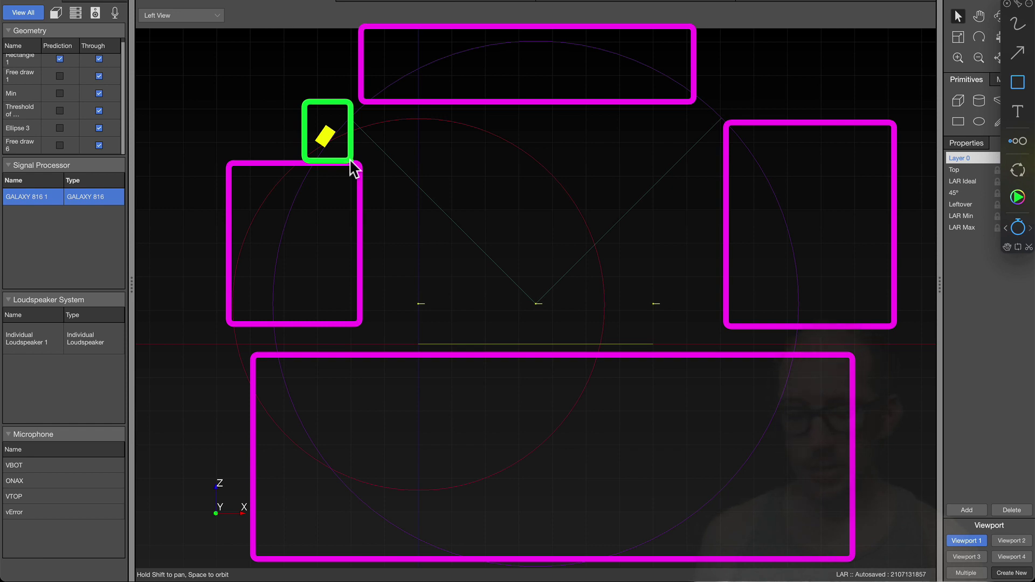
key(Escape)
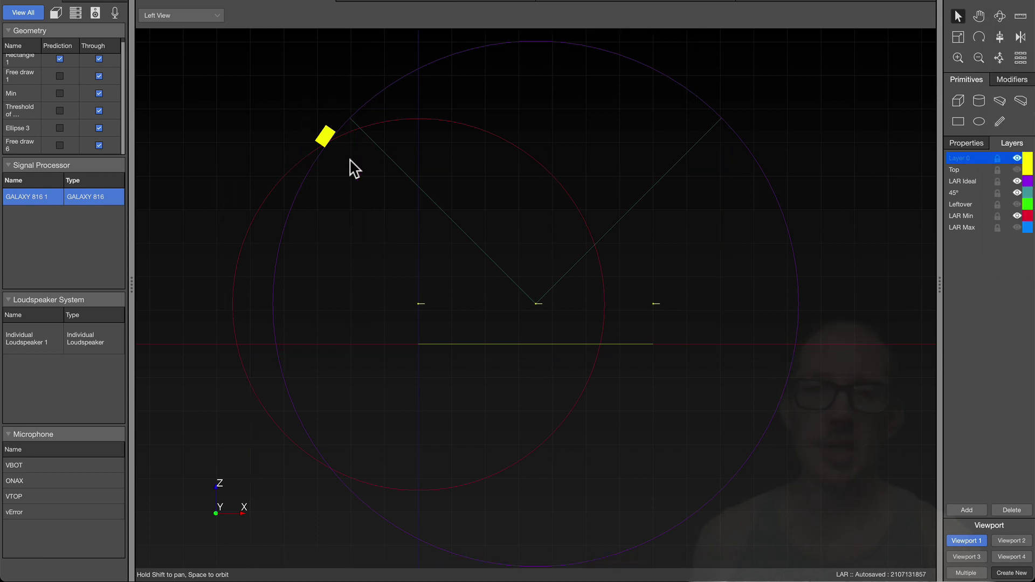
Show Leftover, hide LAR Ideal, 45° and LAR Min layers, and orbit into 3D perspective
click(1017, 205)
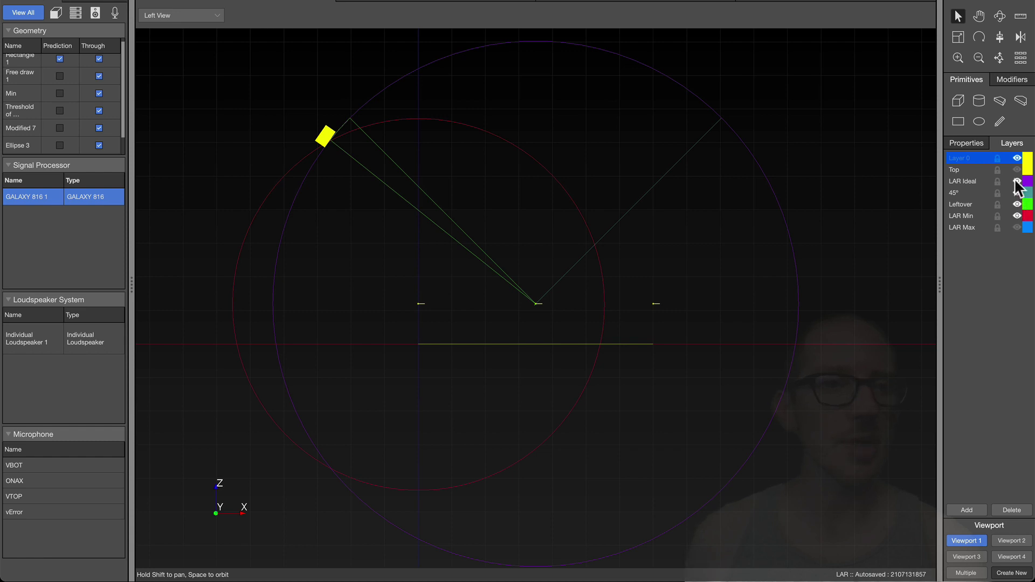
click(1017, 182)
click(1017, 193)
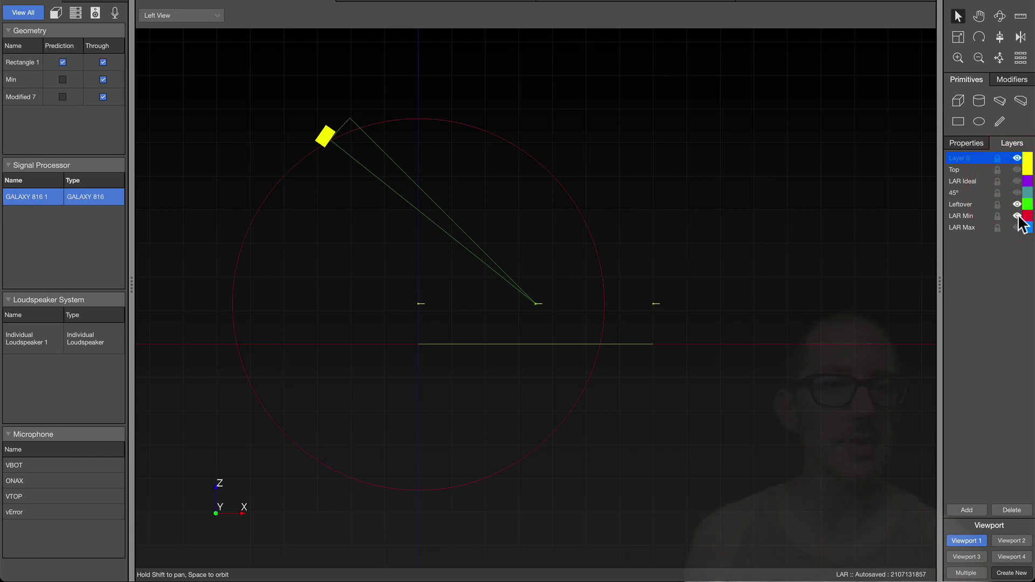
click(1018, 216)
click(366, 286)
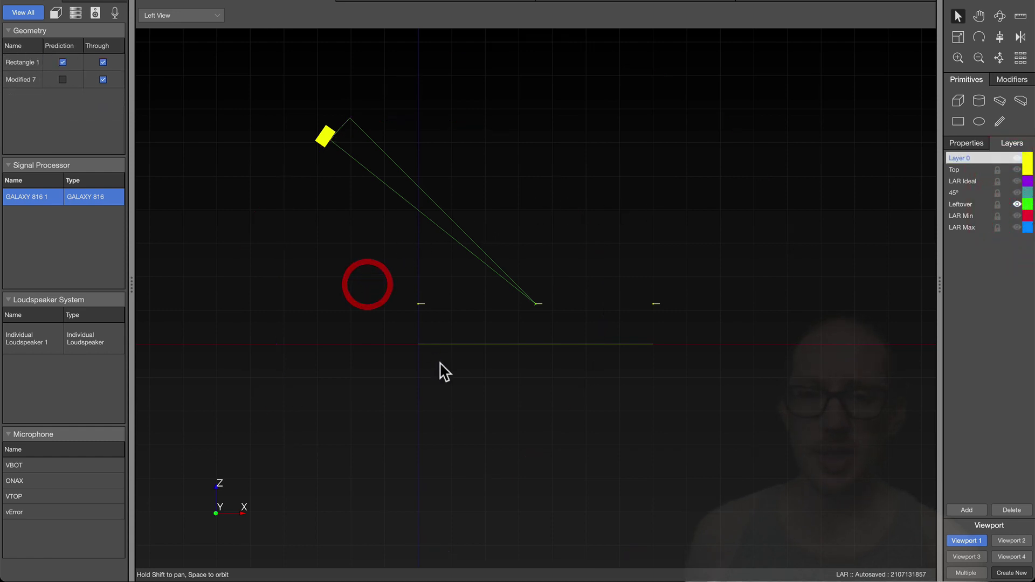
mouse_move(440, 367)
mouse_down()
mouse_move(384, 345)
mouse_move(439, 367)
mouse_up()
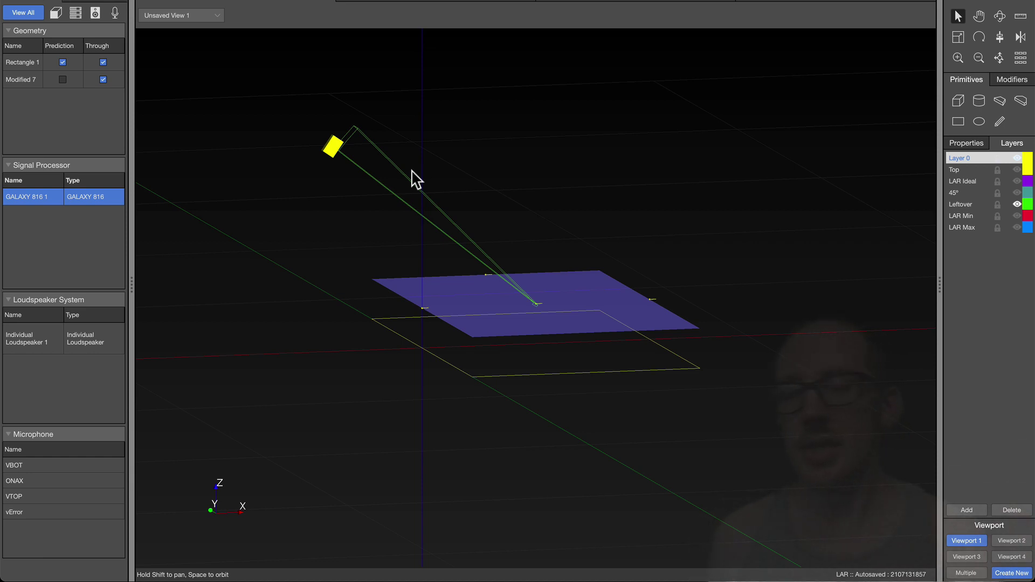
Switch from MAPP 3D to the Excel speaker-placement sheet
key(super+Tab)
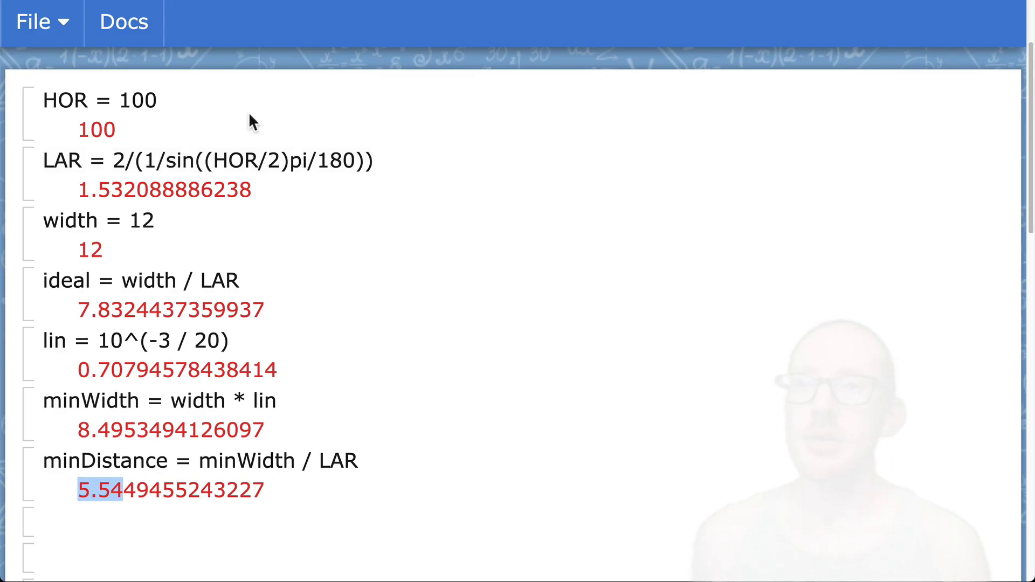
key(super+Tab)
key(super+Tab)
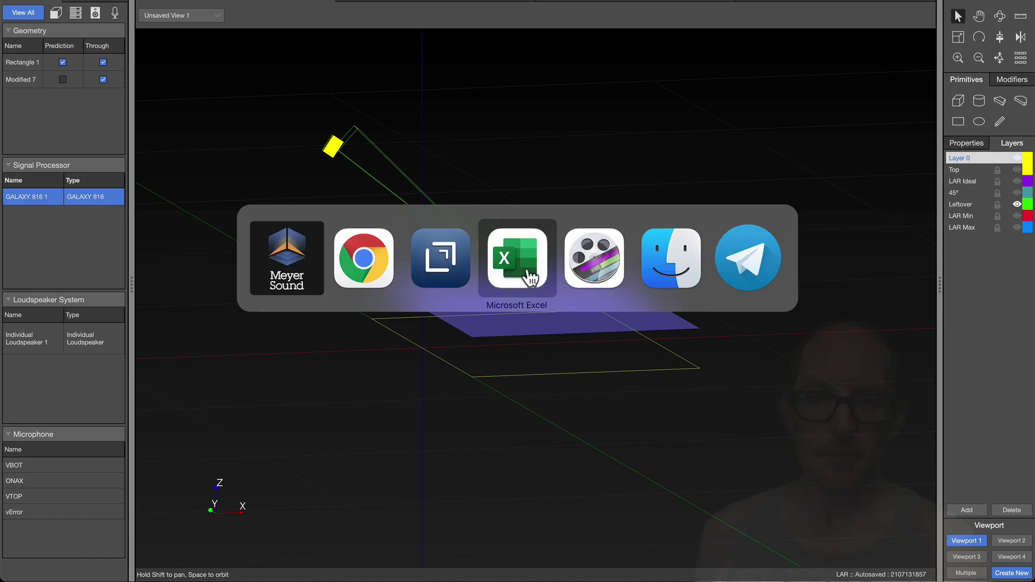
click(529, 275)
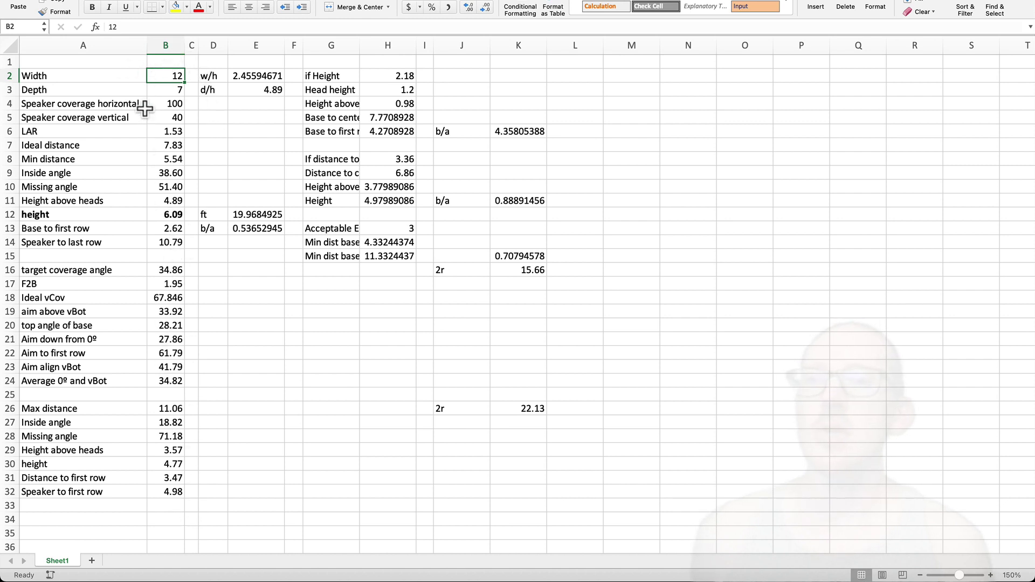
Review the height row A12:B12, Depth B3, Width B2 and coverage B4 values
drag(77, 219, 150, 217)
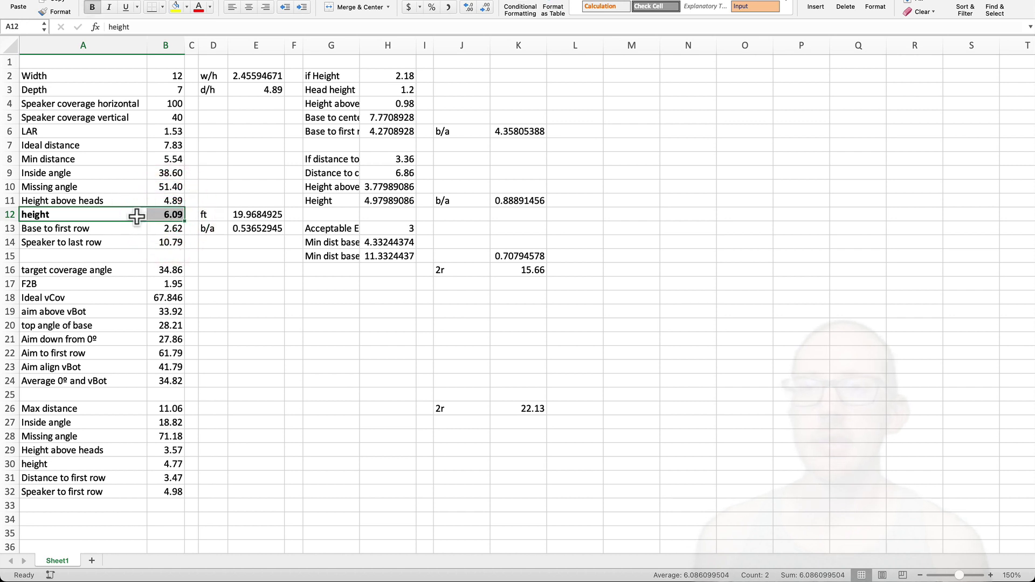
click(172, 90)
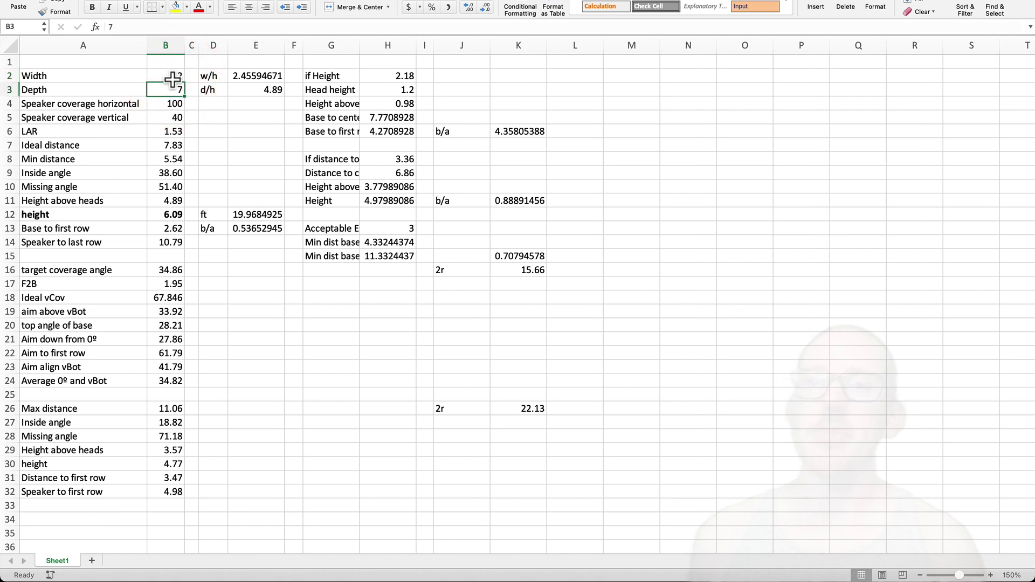
click(172, 80)
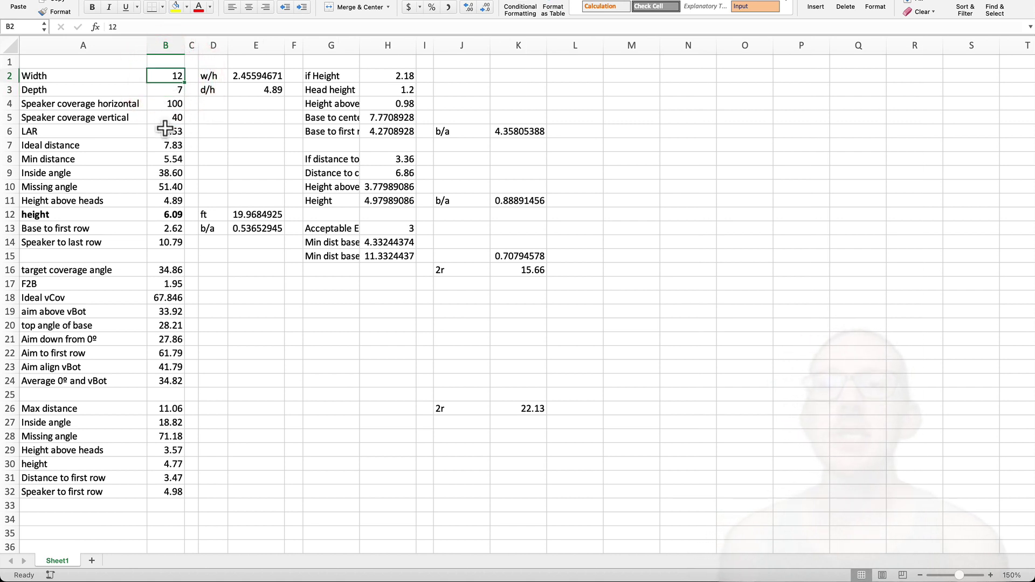
click(177, 104)
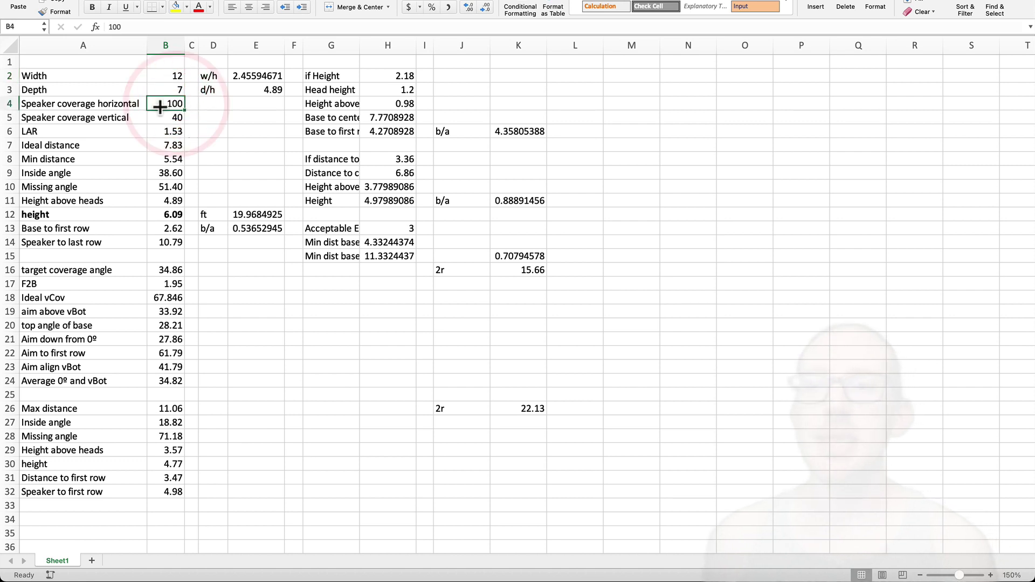
Set horizontal coverage in B4 to 80 and check the recalculated height
text(80)
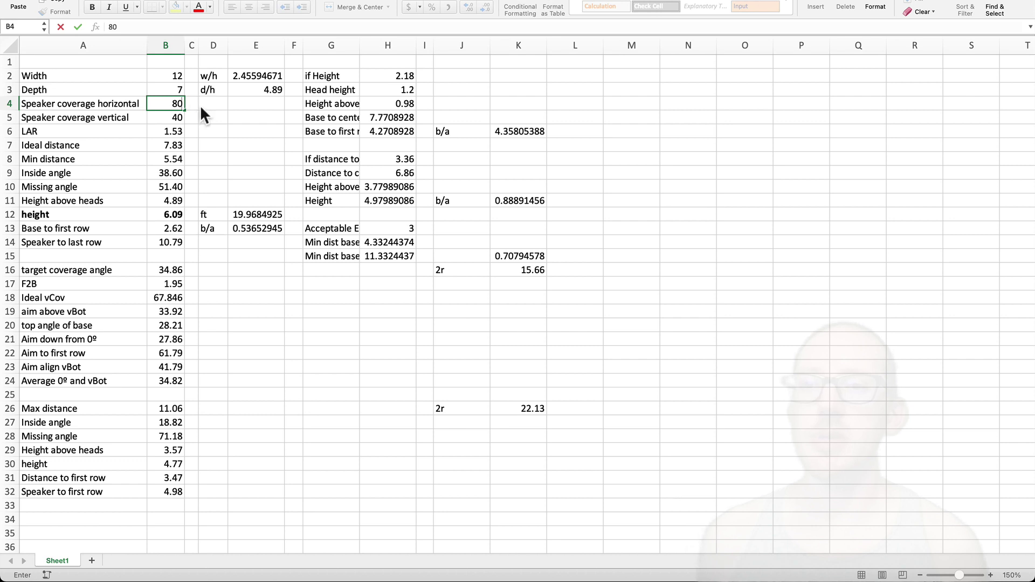
key(Return)
click(178, 217)
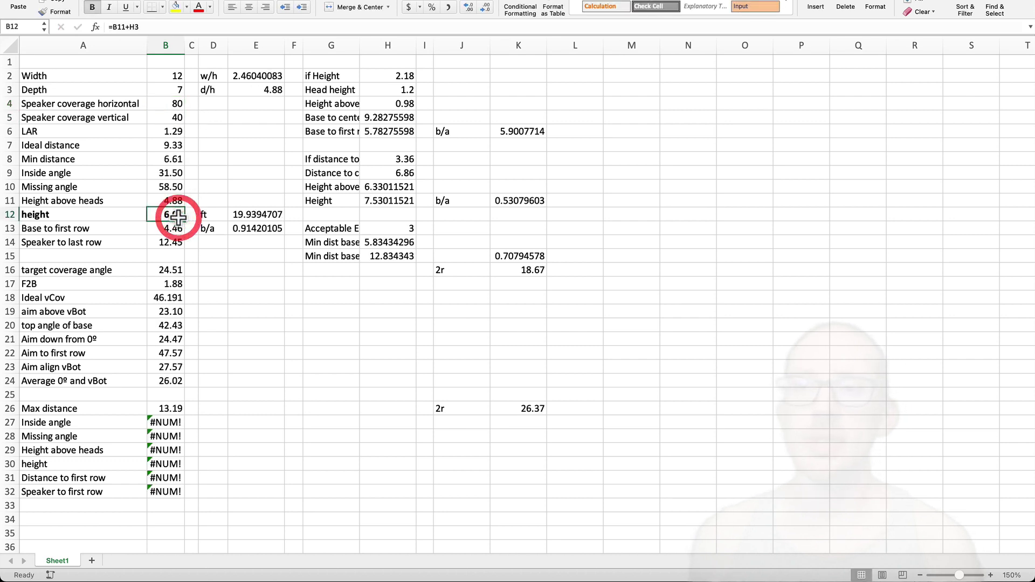
click(173, 104)
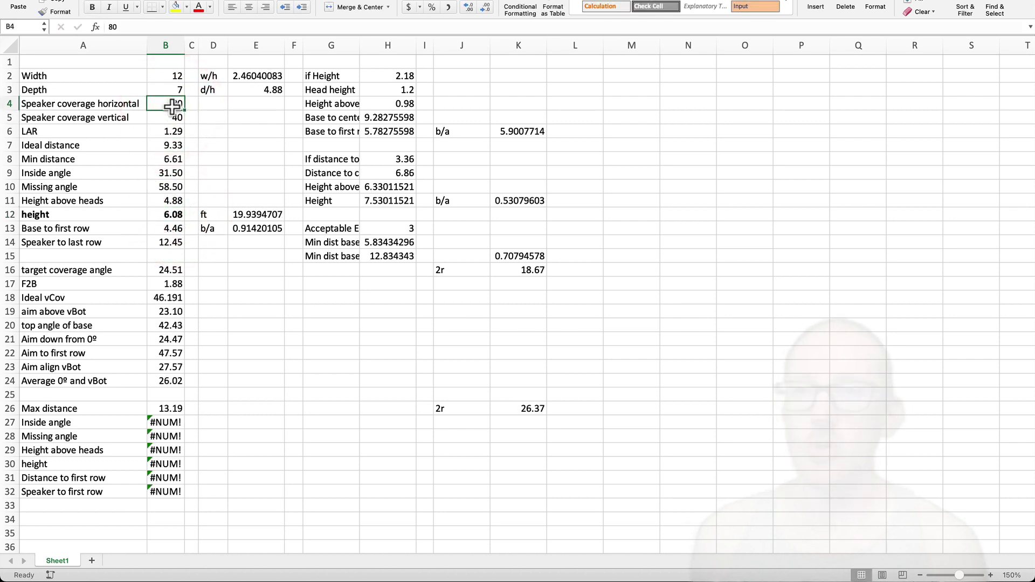
Change Width B2 to =12/2 and check the new height and depth
click(168, 80)
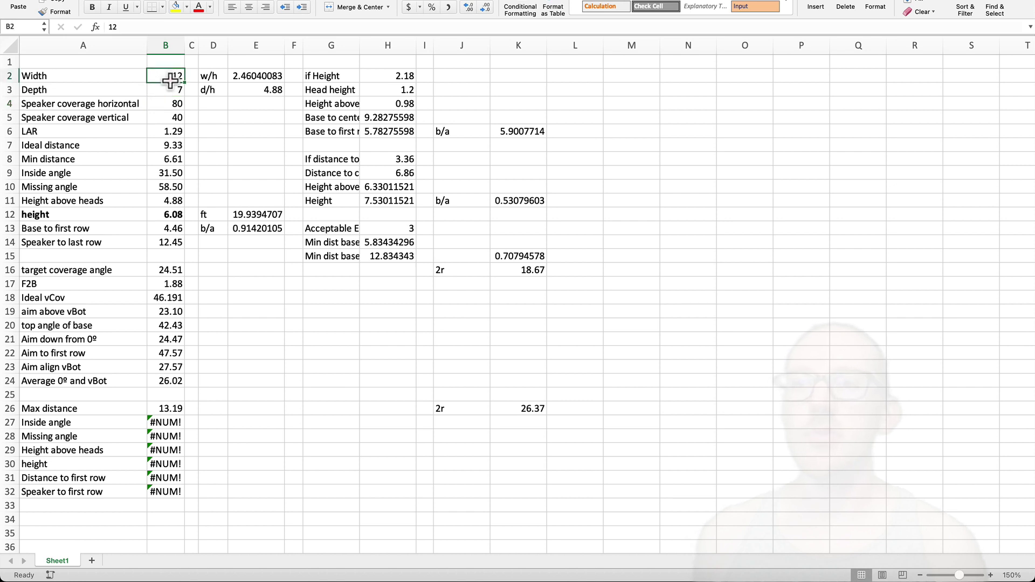
text(=12)
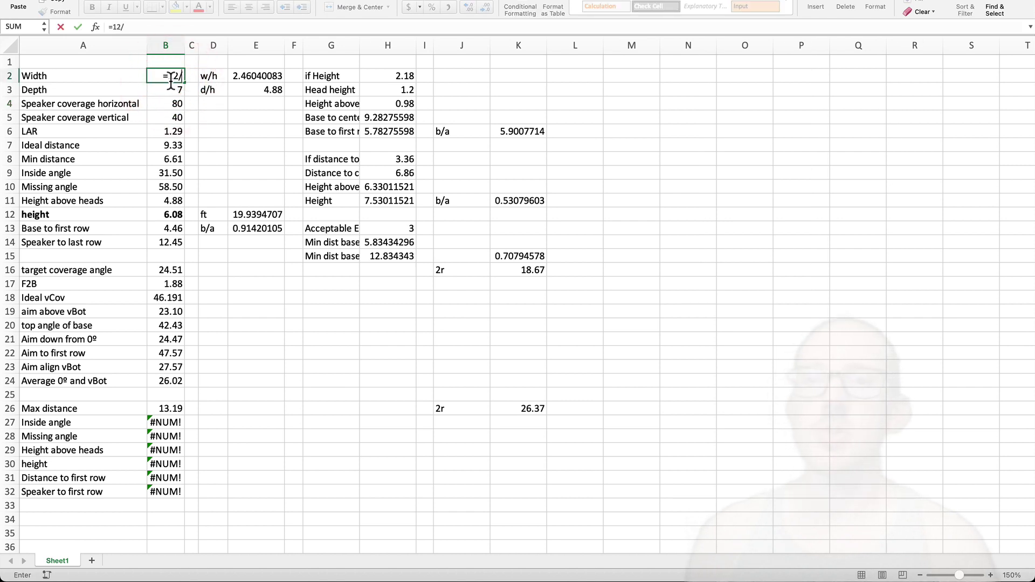
text(/2)
key(Return)
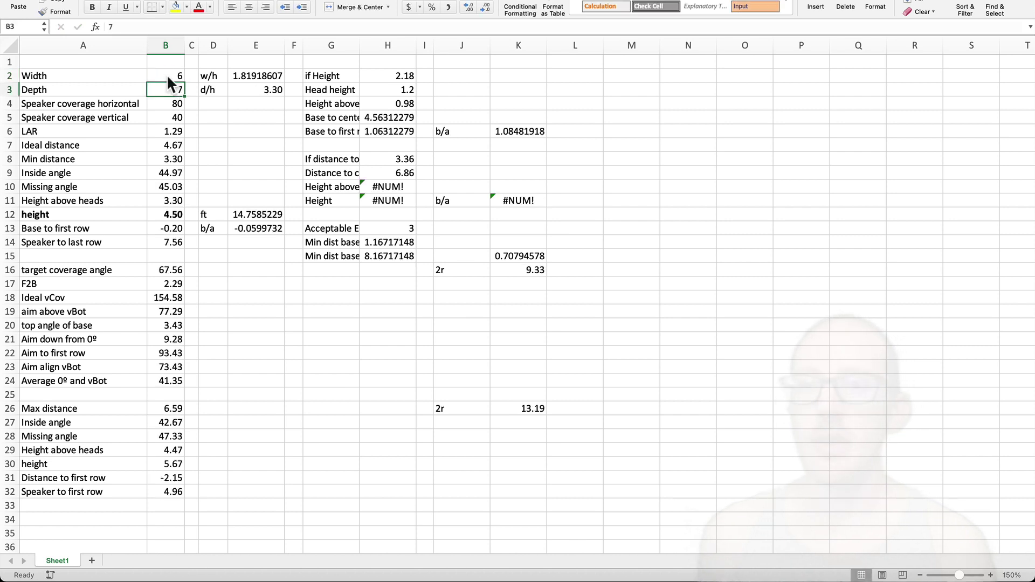
click(173, 215)
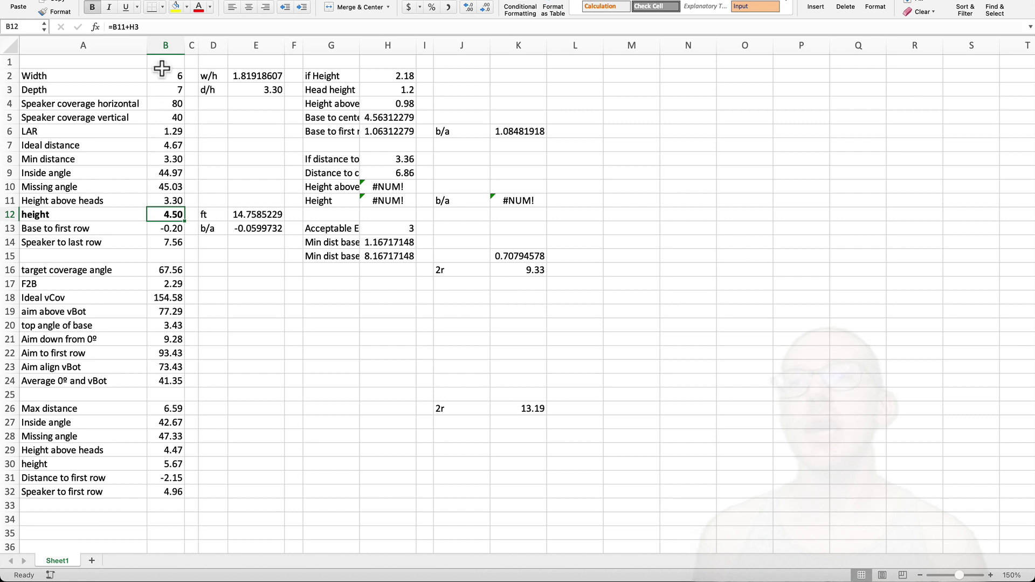
click(168, 93)
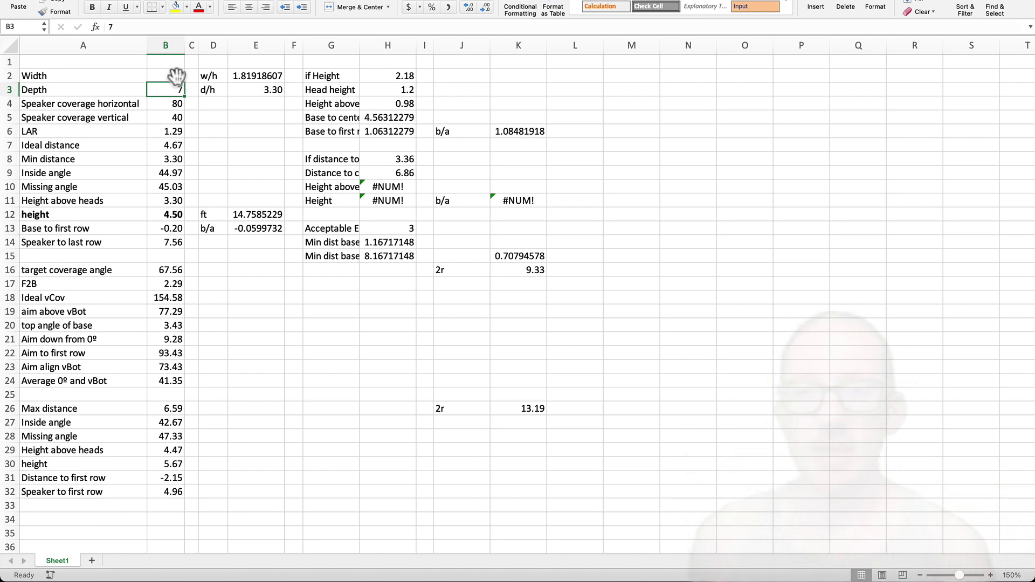
Back in MAPP 3D, choose Left View, show the LAR Ideal layer and fit the drawing
key(super+Tab)
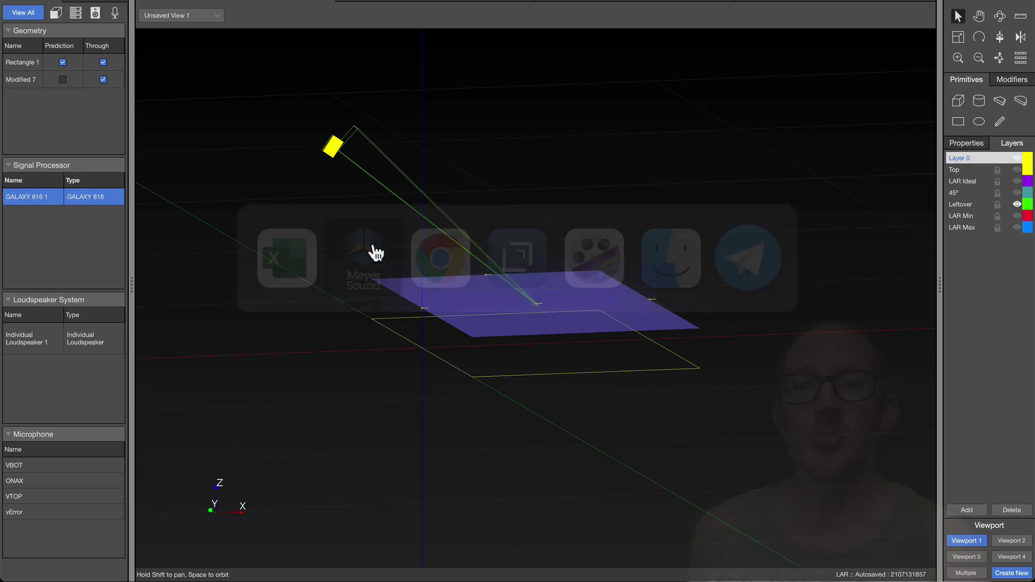
click(300, 231)
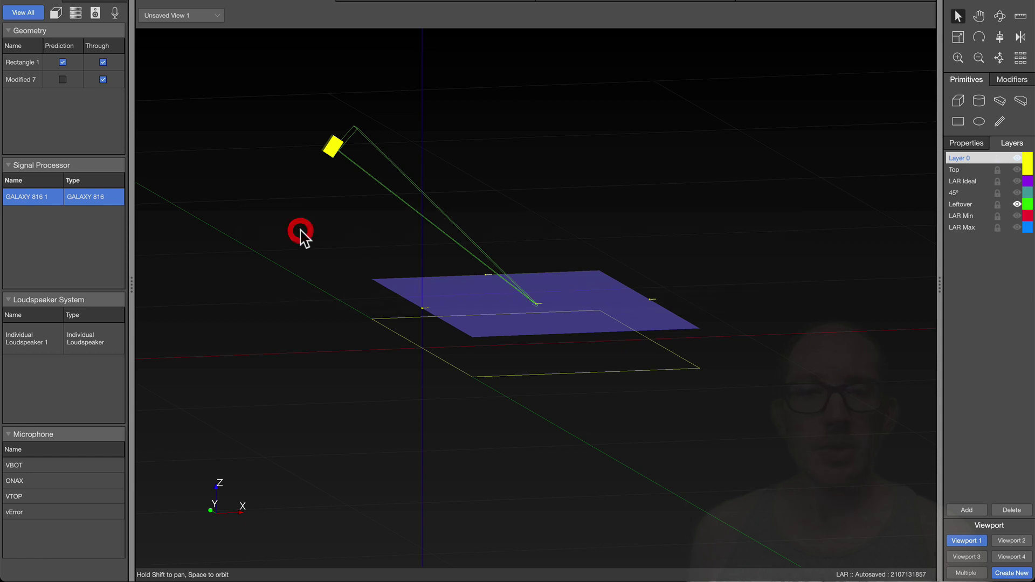
click(181, 16)
click(162, 3)
click(509, 212)
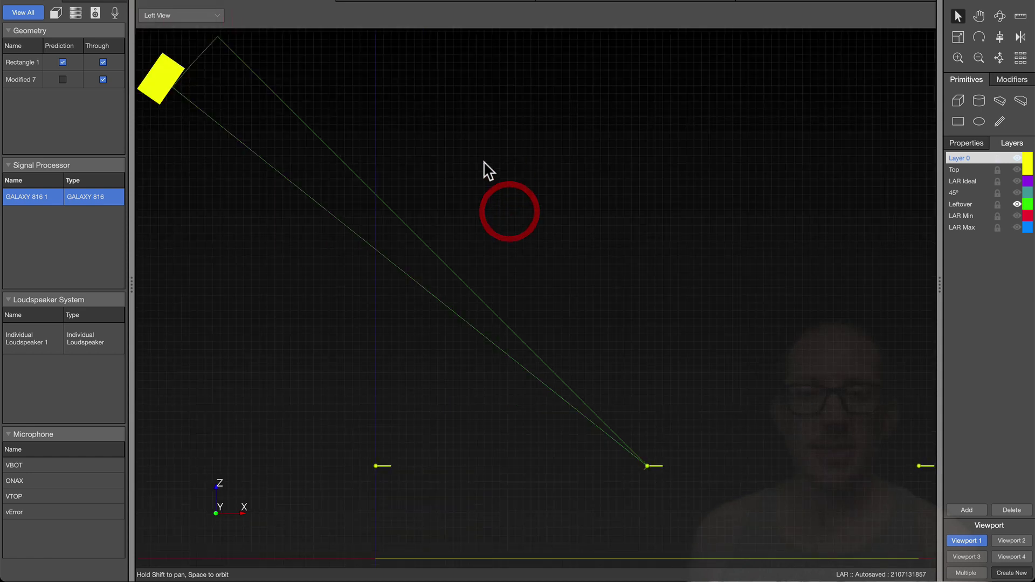
click(1017, 181)
click(758, 226)
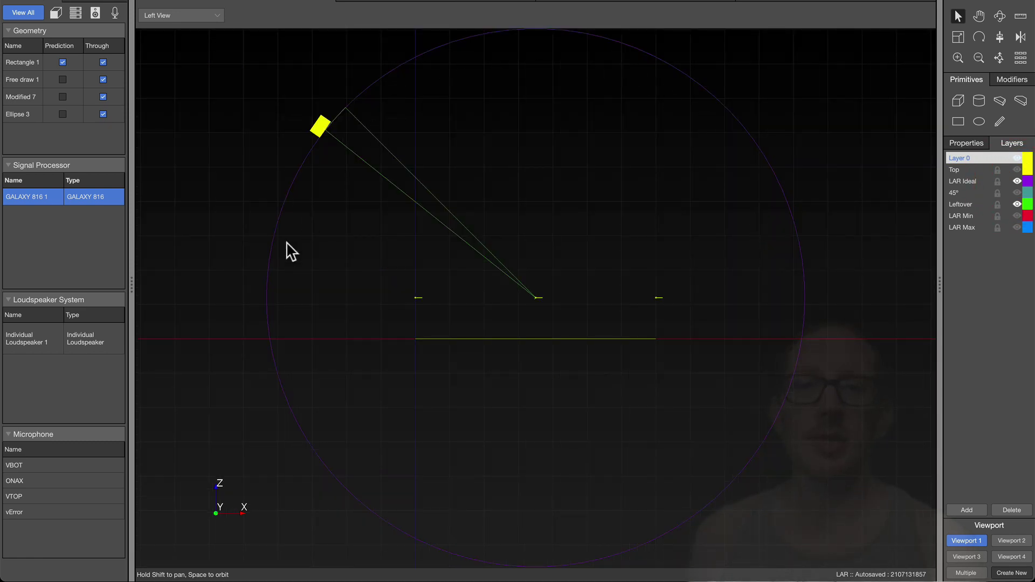
Turn on LAR Min, mark up arrows and a rectangle near the speaker, then clear them
click(1018, 216)
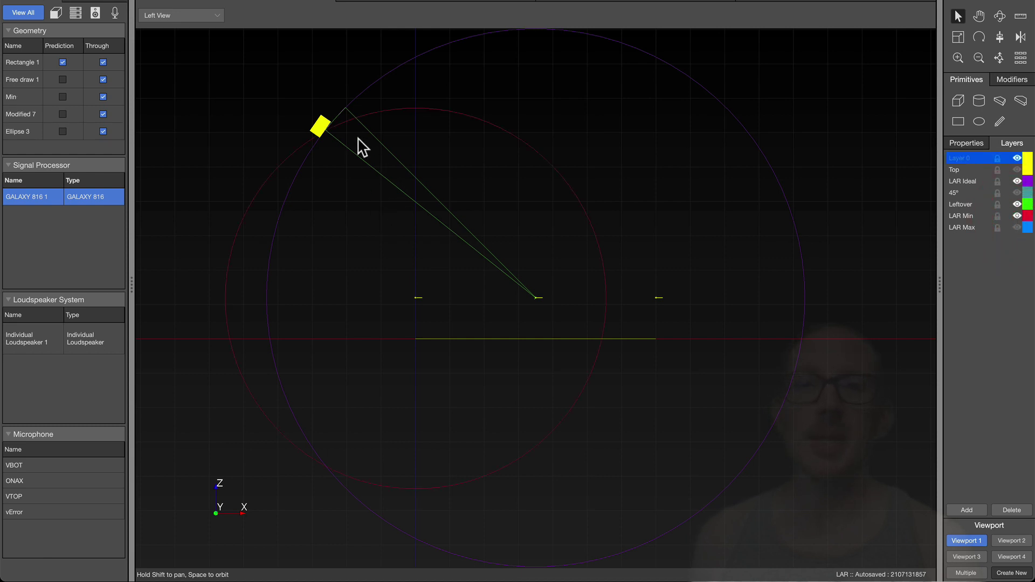
key(ctrl+shift+a)
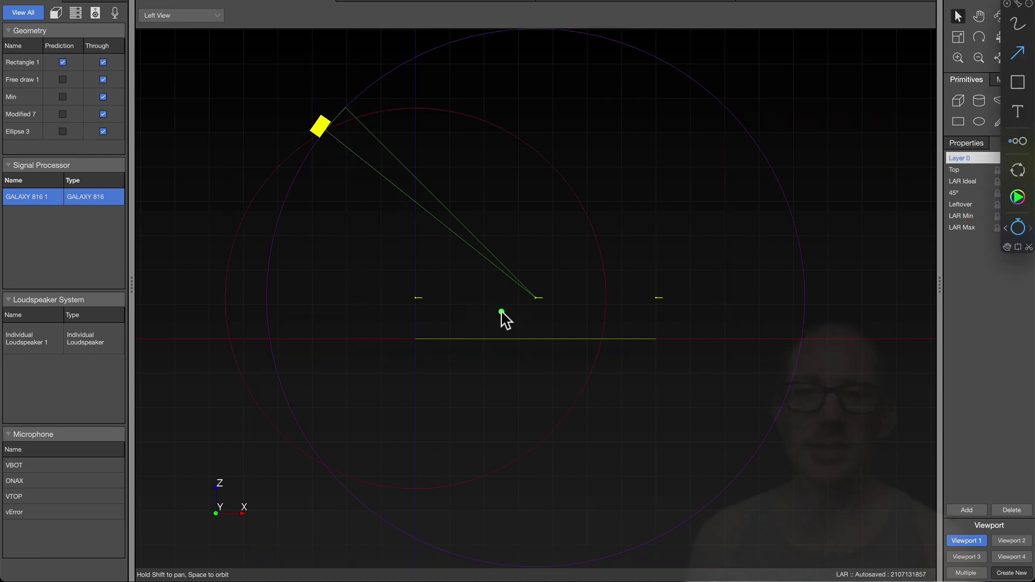
drag(533, 295, 322, 136)
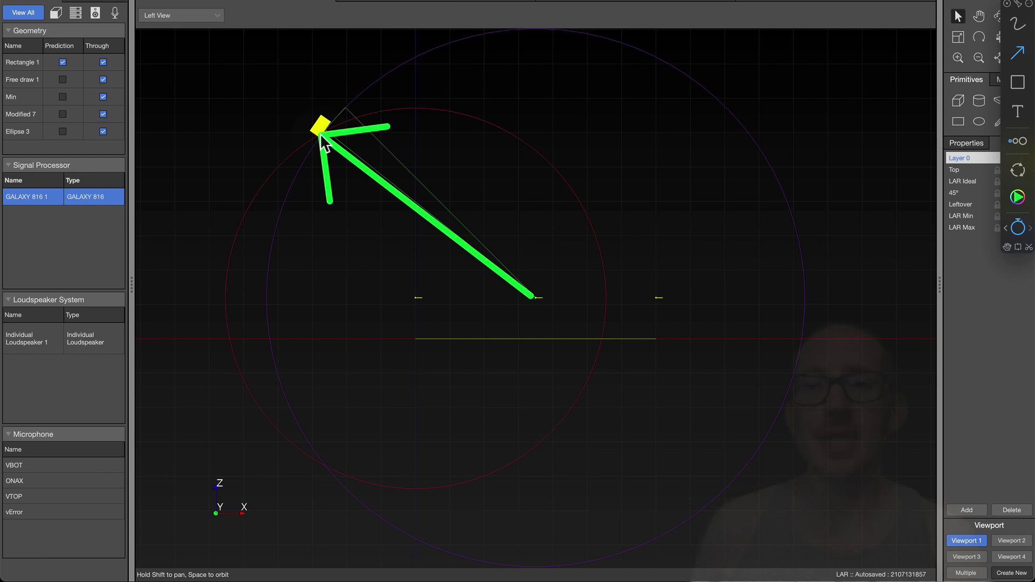
key(r)
mouse_move(286, 311)
mouse_down()
mouse_move(275, 229)
mouse_move(427, 301)
mouse_move(415, 308)
mouse_move(412, 298)
mouse_up()
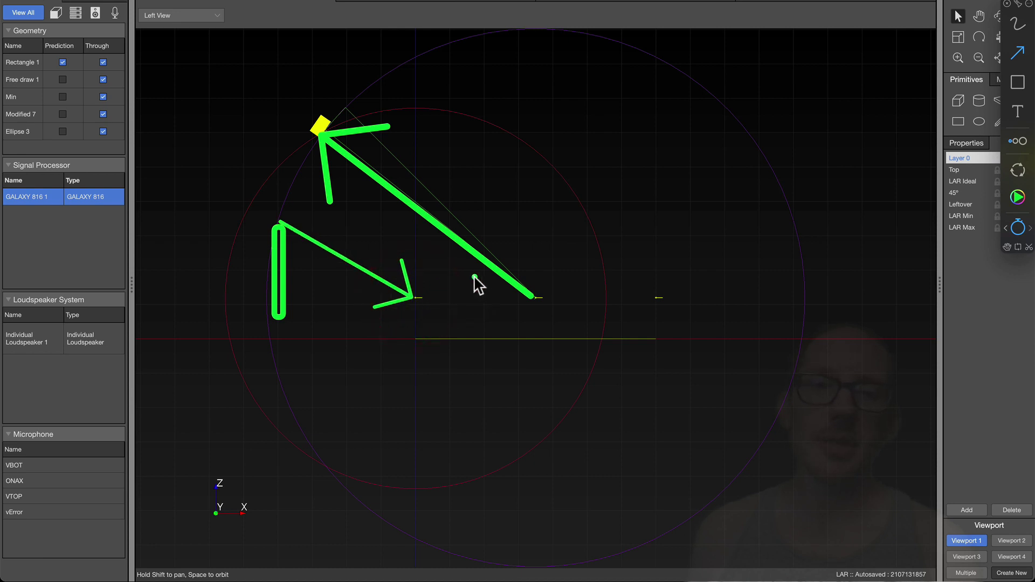
mouse_move(257, 212)
mouse_down()
mouse_move(604, 242)
mouse_move(664, 296)
mouse_up()
key(Escape)
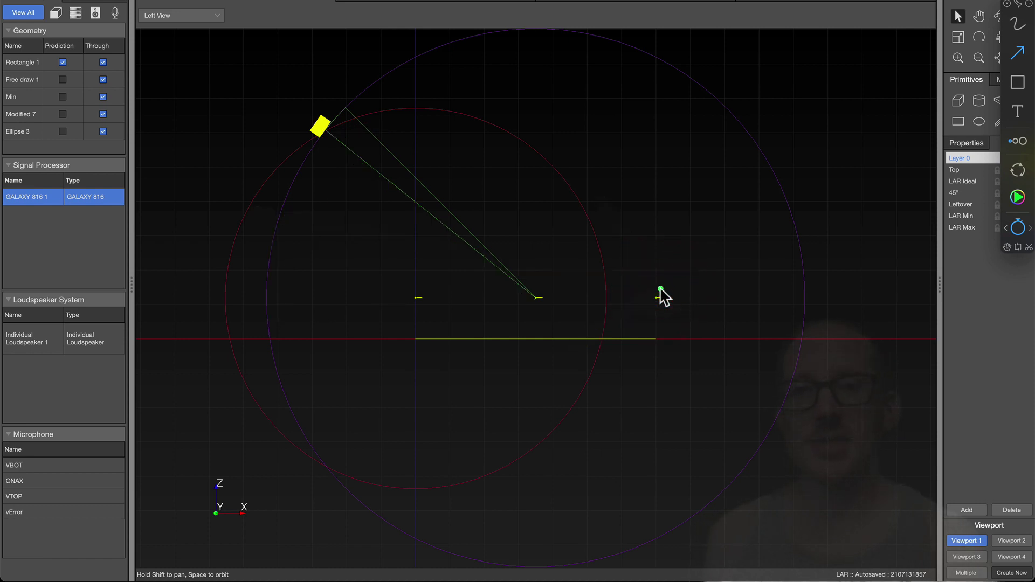